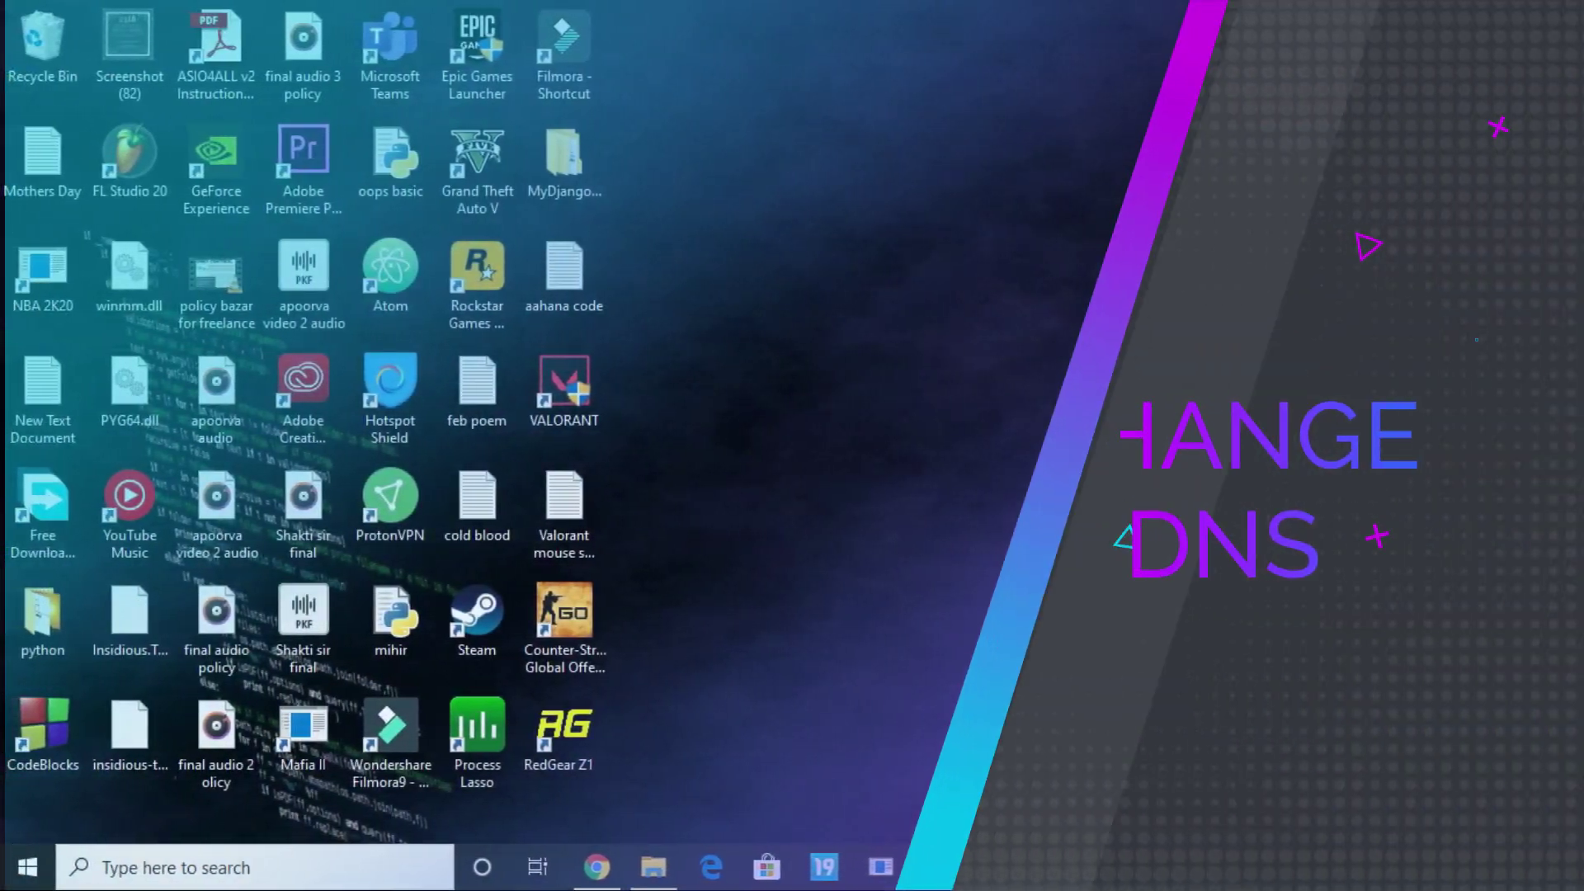
Launch Command Prompt and ping 1.1.1.1, marking its 9 ms average
{"action": "left_click", "coordinate": [192, 868]}
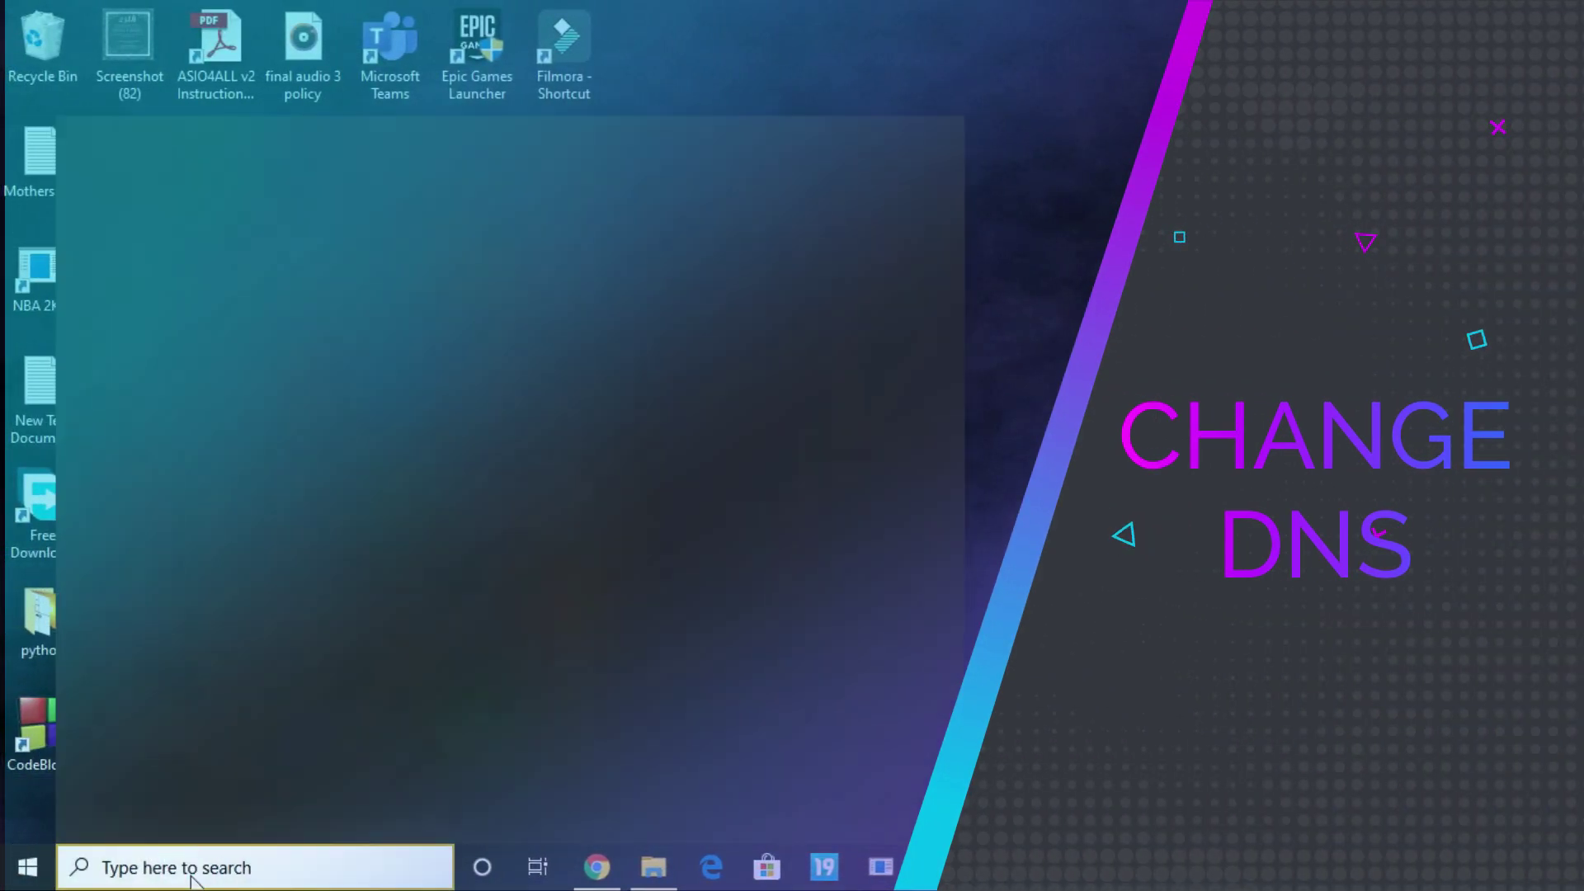
{"action": "type", "text": "cmd"}
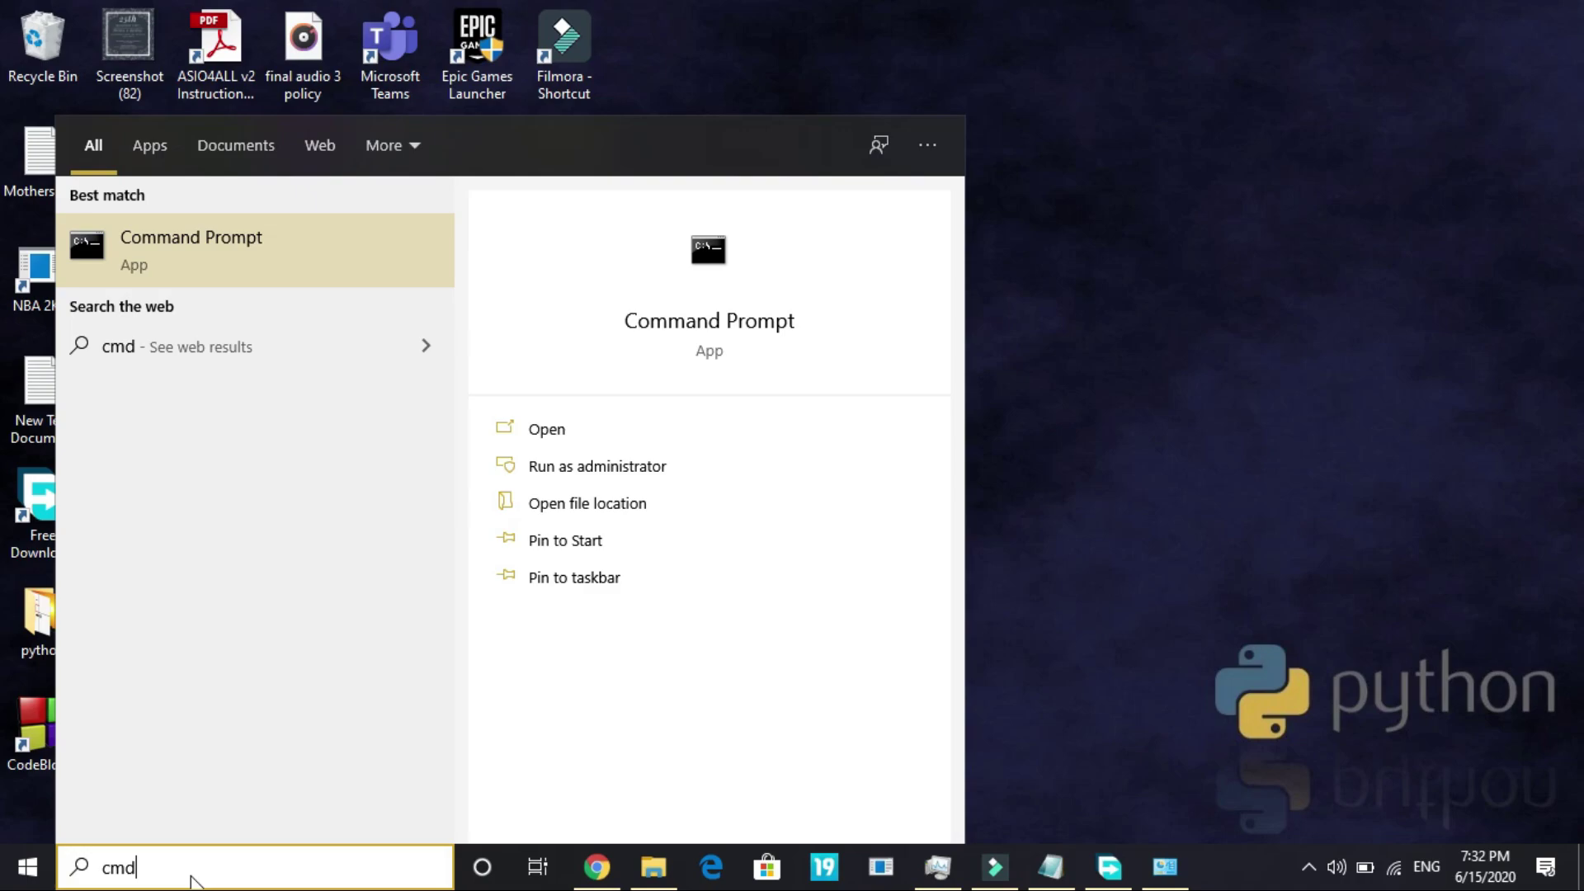
{"action": "left_click", "coordinate": [171, 238]}
{"action": "type", "text": "ping 1.1.1.1"}
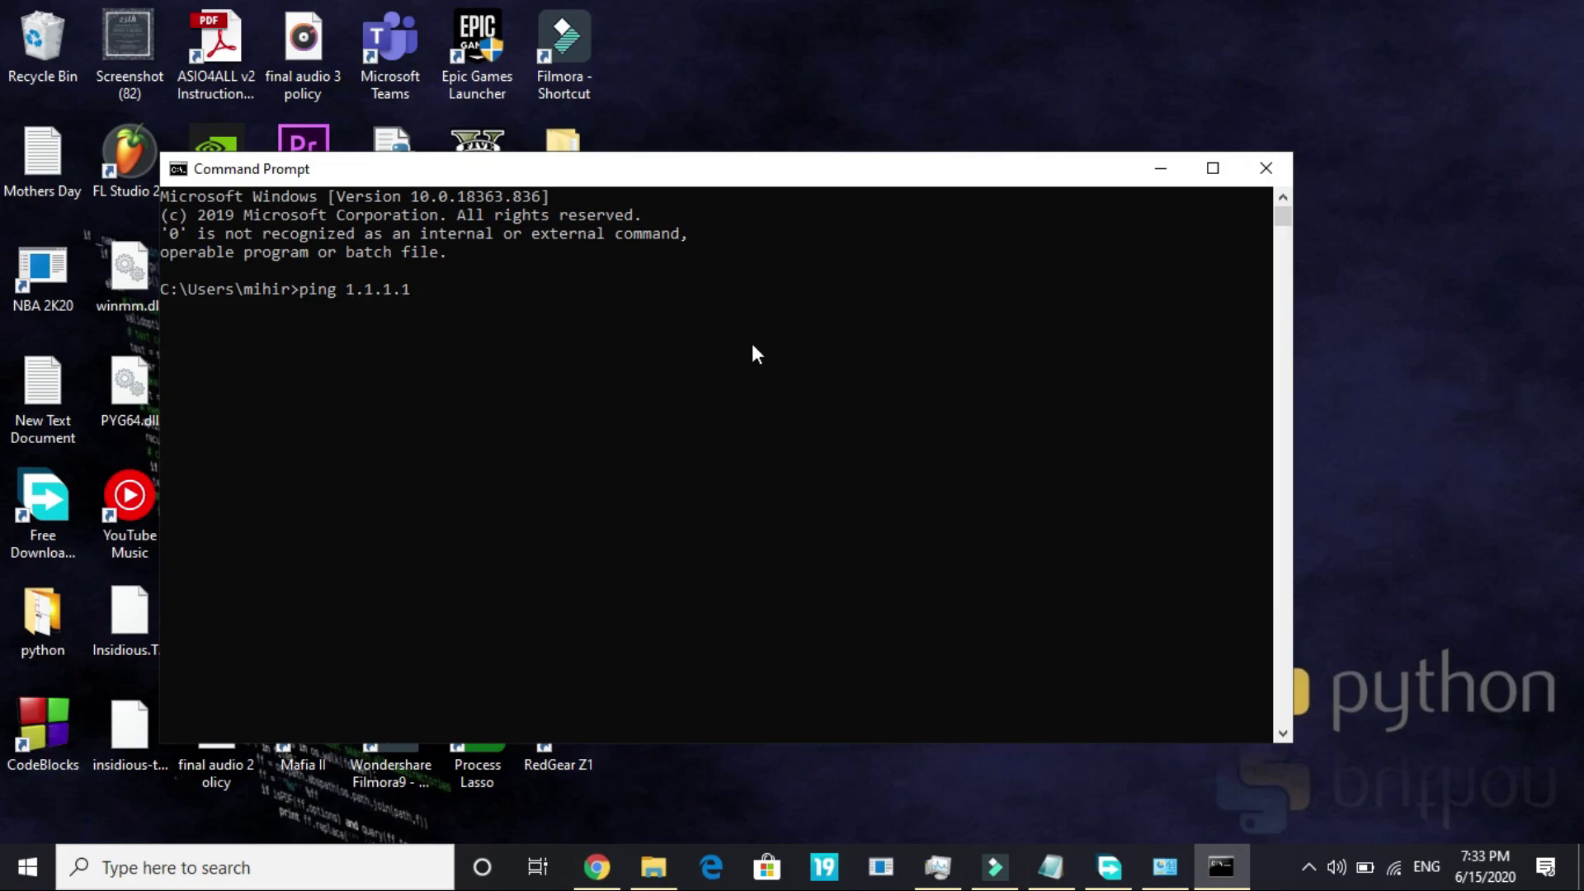
{"action": "type", "text": ".1"}
{"action": "key", "text": "Return"}
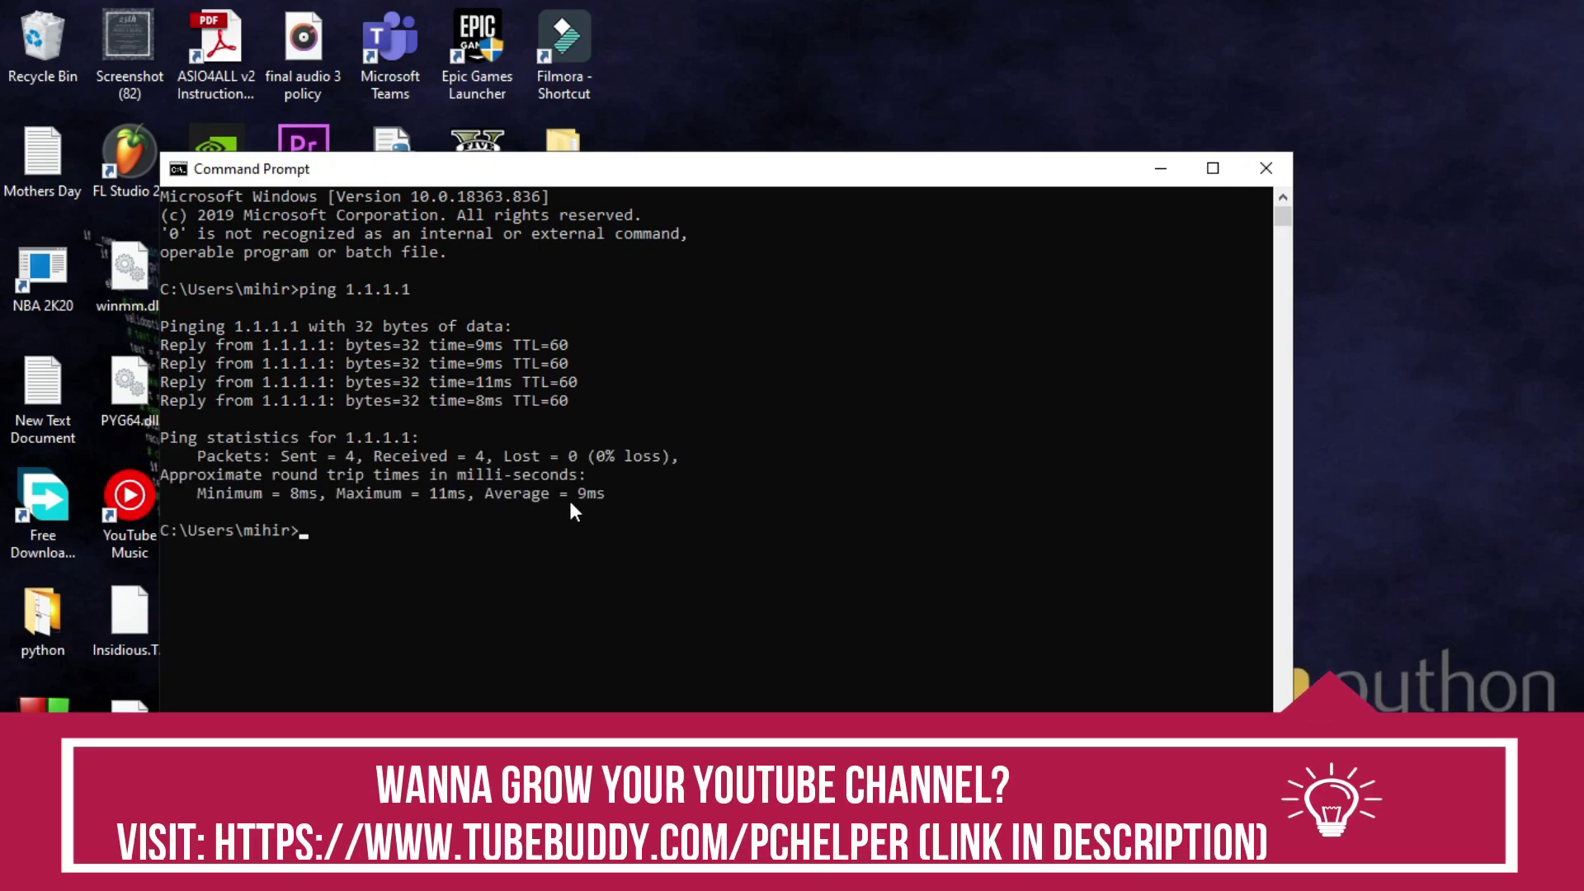
{"action": "left_click_drag", "start_coordinate": [570, 501], "coordinate": [699, 501]}
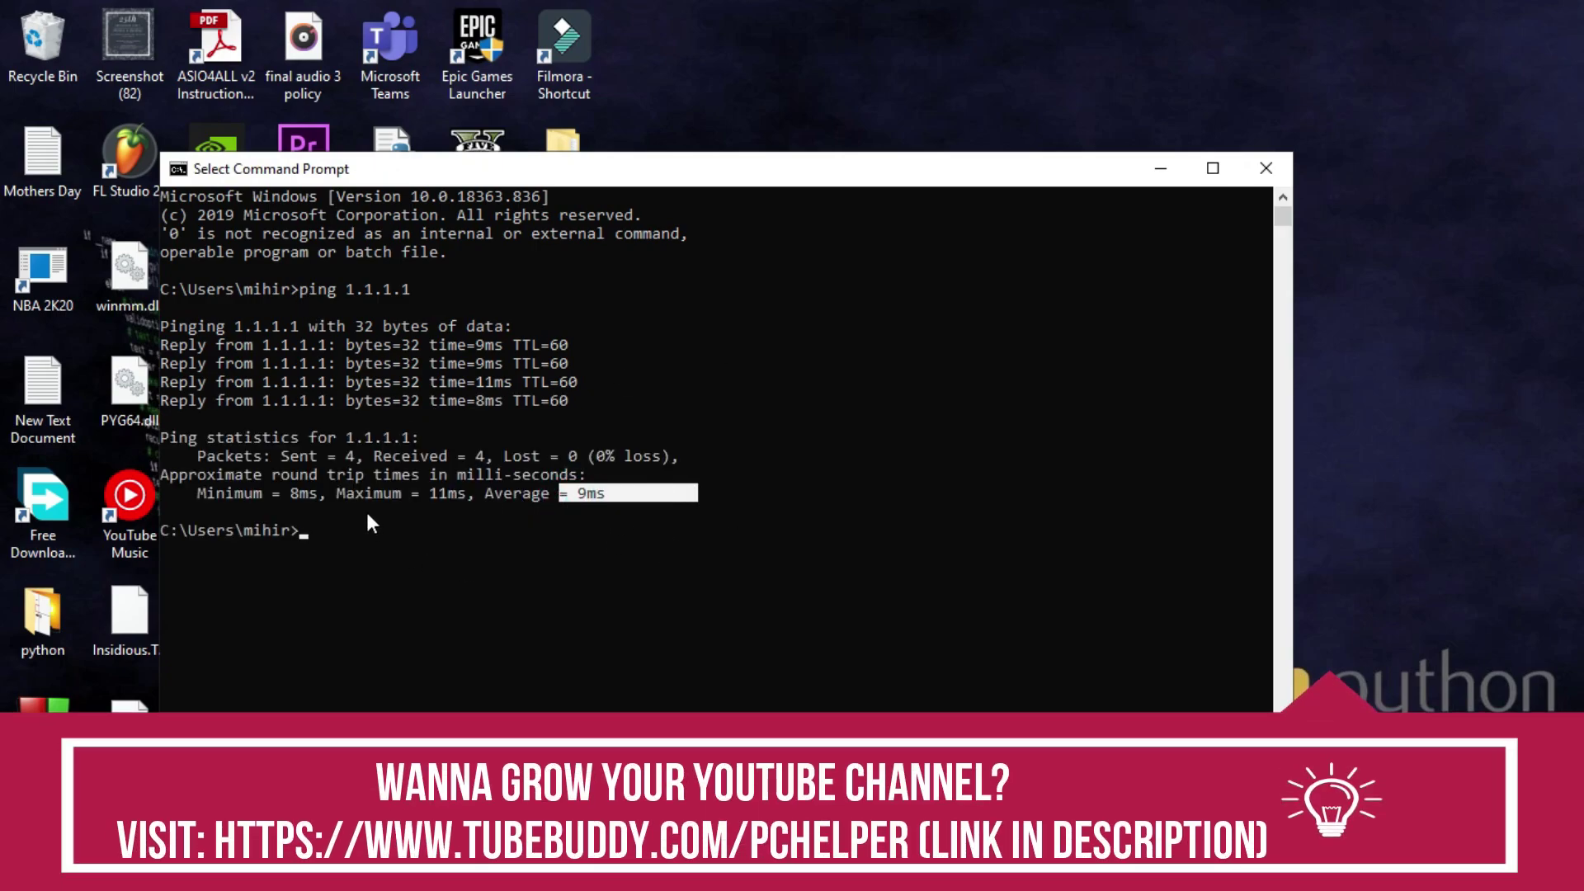
{"action": "left_click", "coordinate": [340, 541]}
{"action": "type", "text": "ping 8.8"}
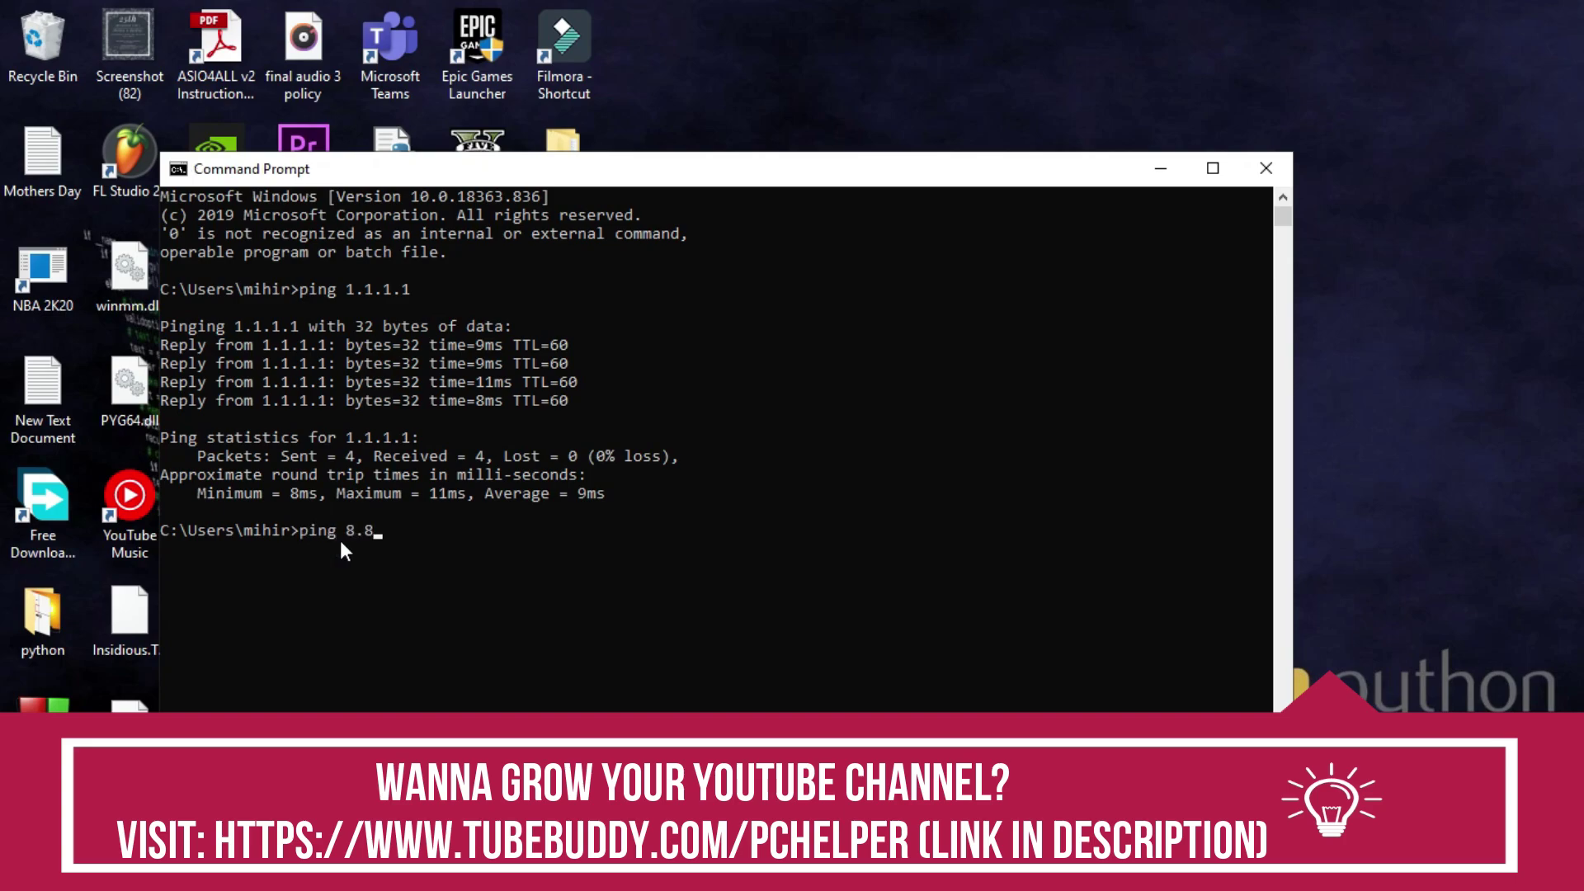
{"action": "type", "text": ".8"}
Ping 8.8.8.8 and highlight its 26 ms average against 1.1.1.1's 9 ms
{"action": "key", "text": "Return"}
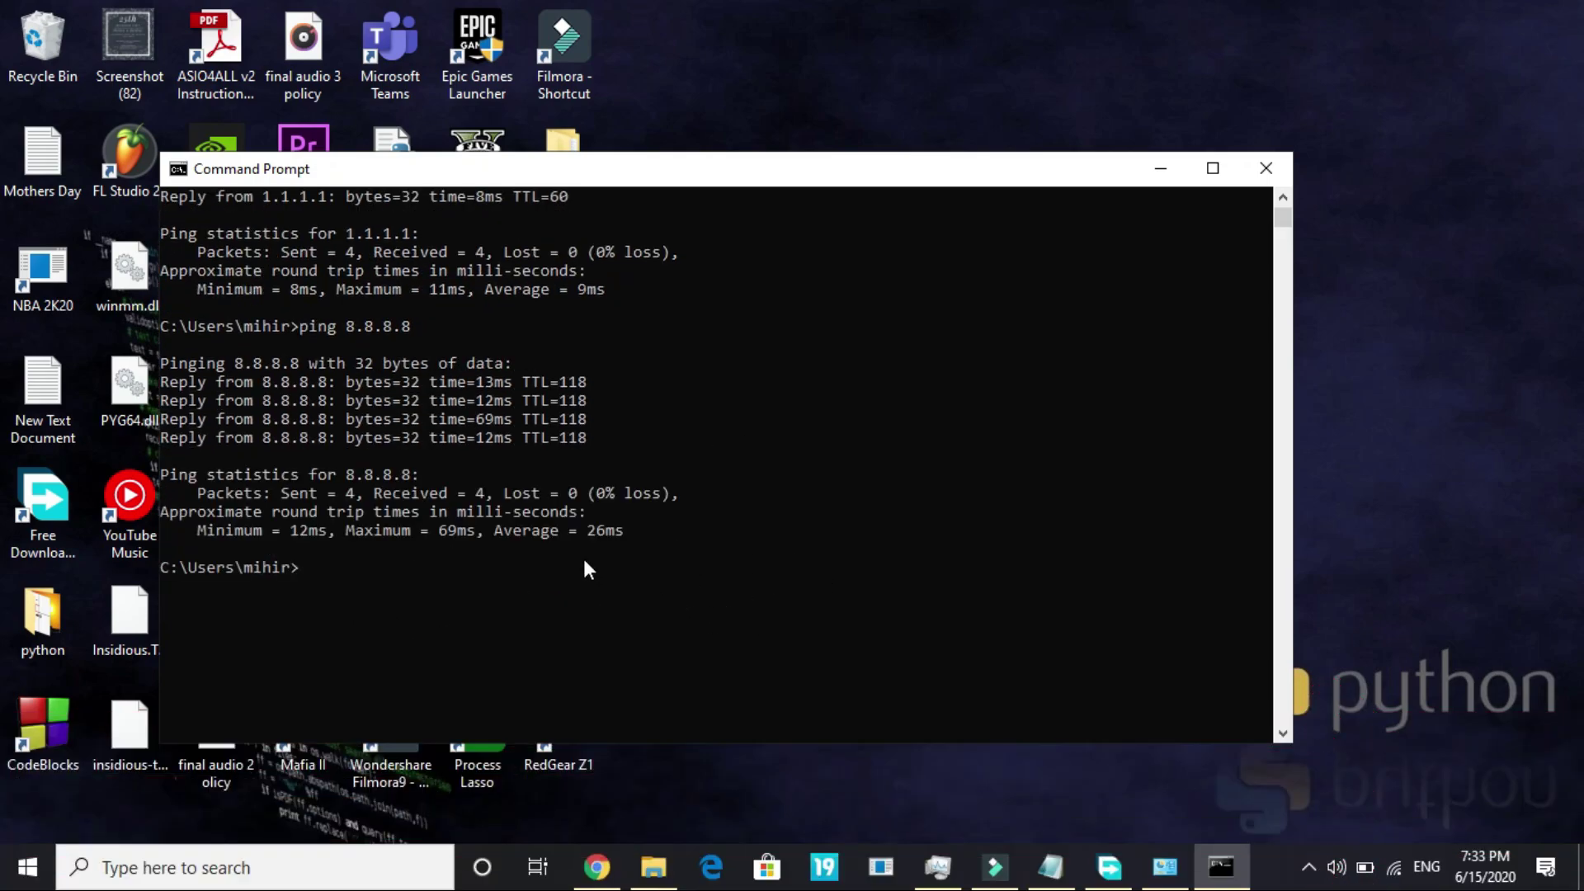
{"action": "left_click", "coordinate": [585, 322]}
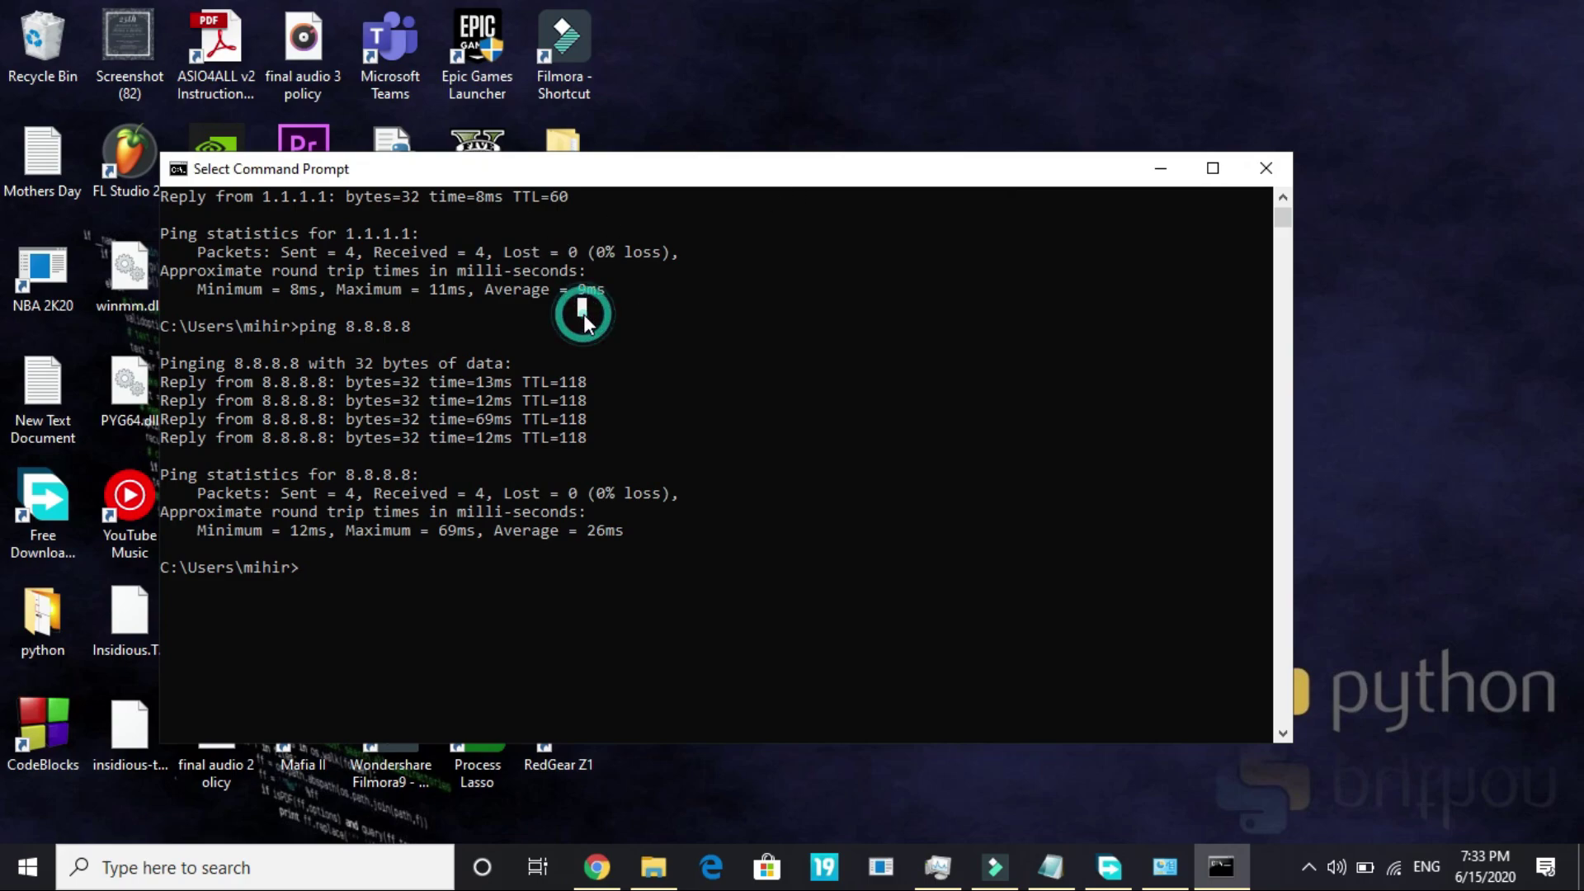
{"action": "left_click", "coordinate": [585, 530]}
{"action": "double_click", "coordinate": [336, 232]}
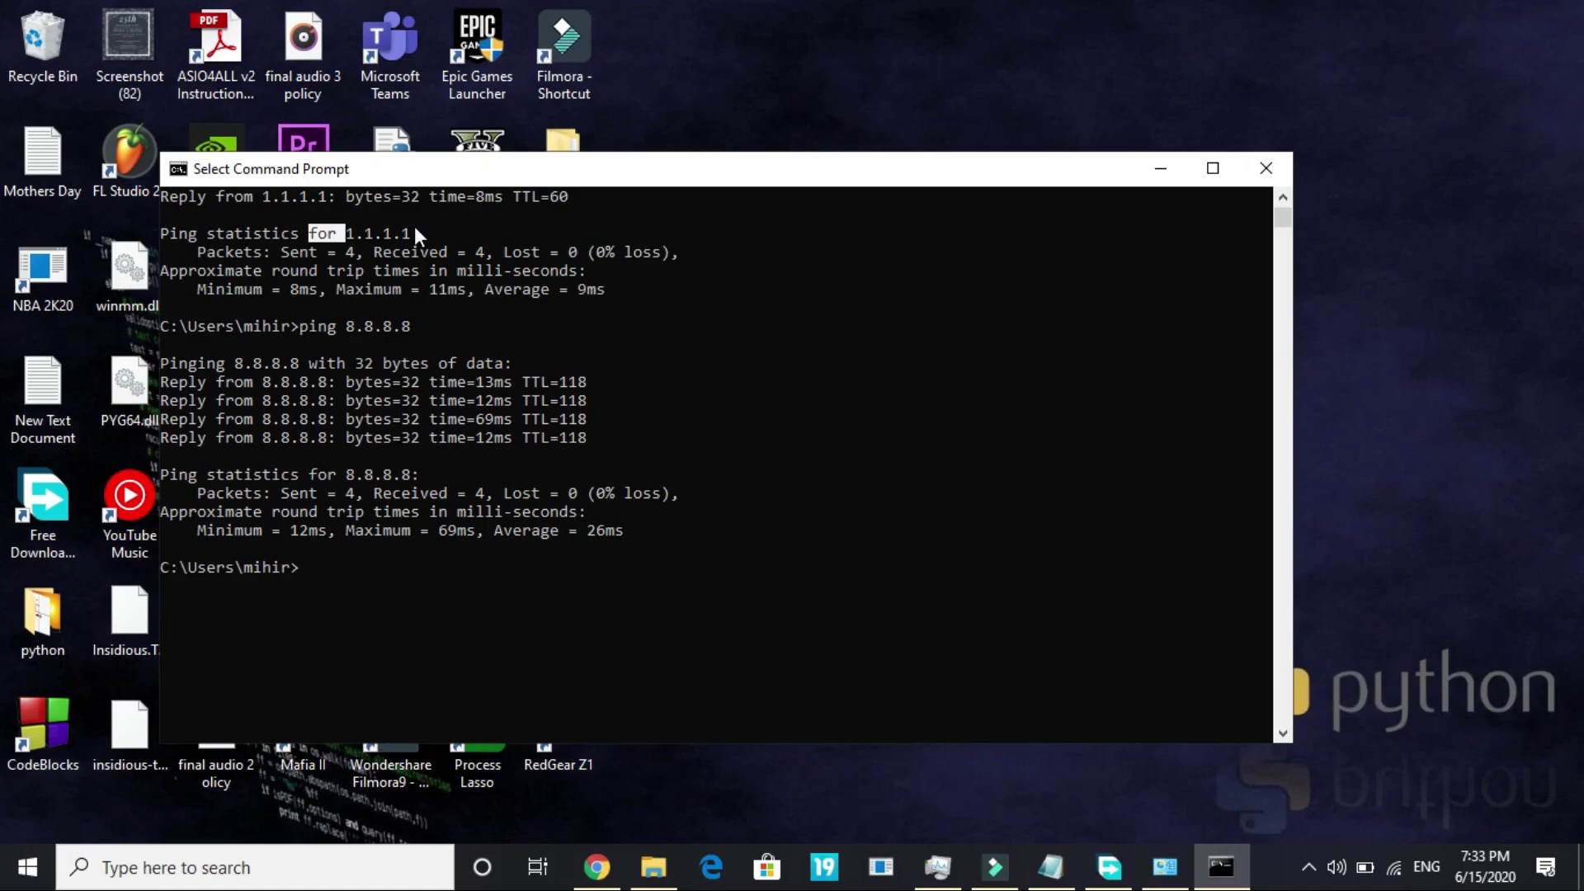
Bring up the Wi-Fi adapter's IPv4 settings and switch to manually entered DNS servers
{"action": "left_click", "coordinate": [223, 871]}
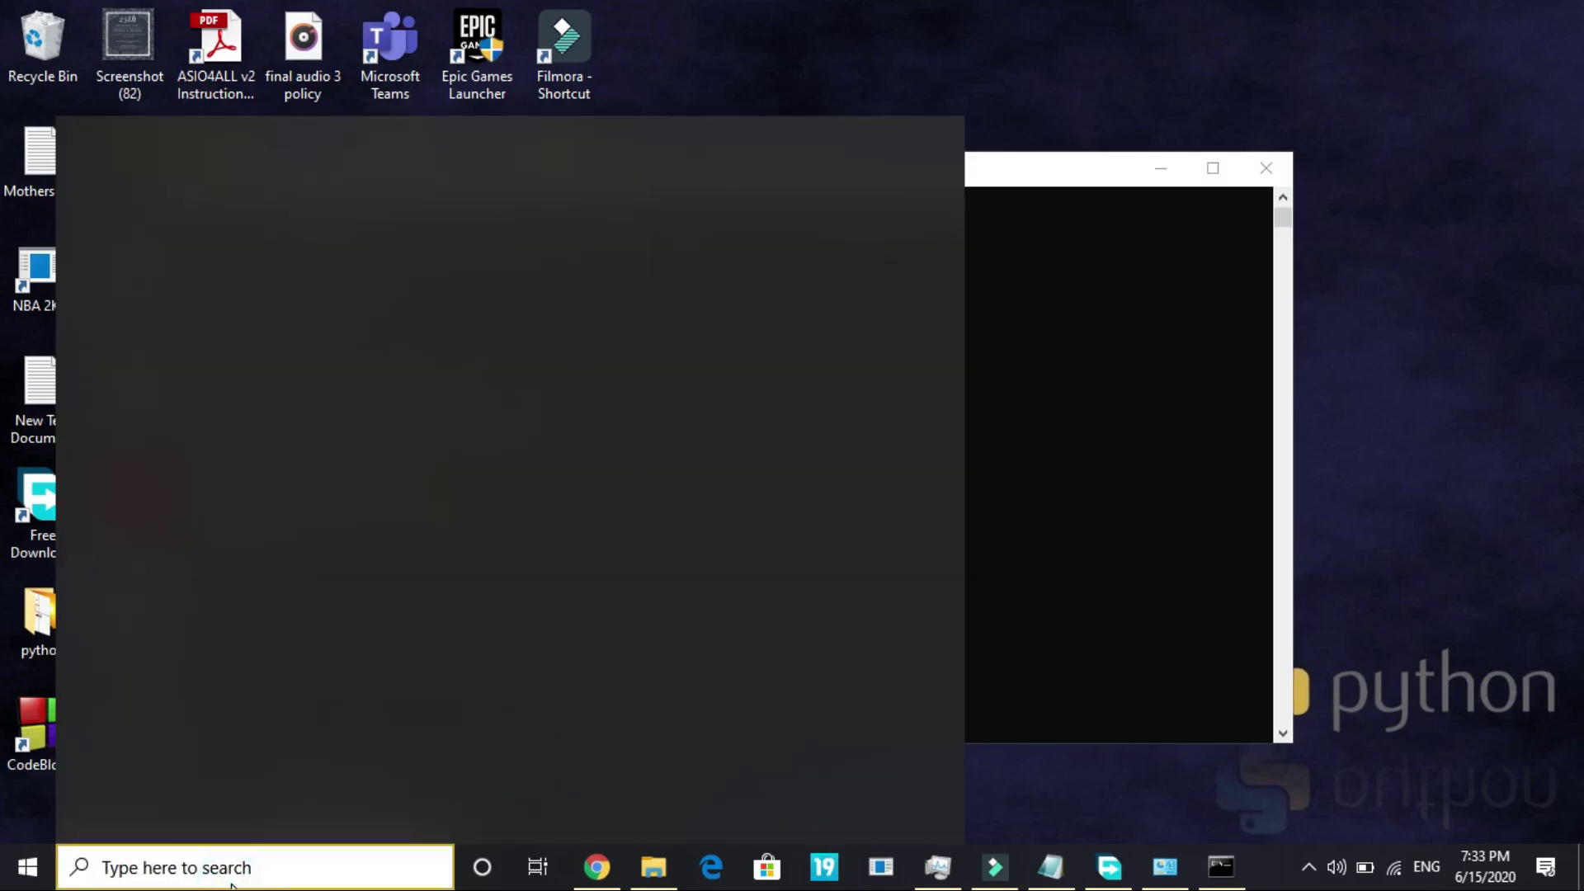
{"action": "type", "text": "netwo"}
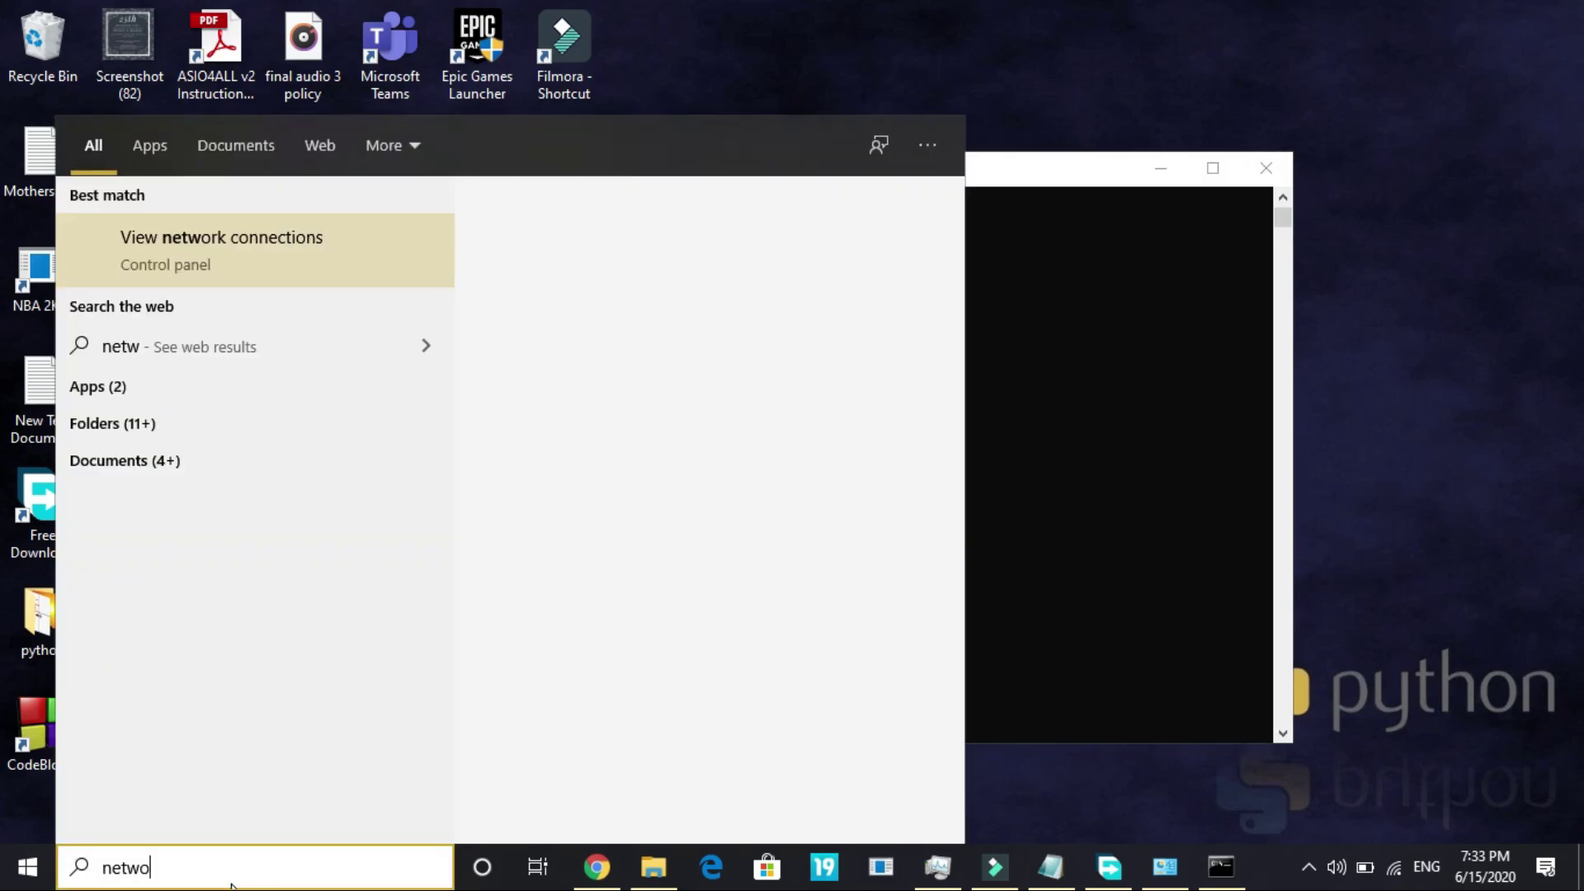
{"action": "type", "text": "r"}
{"action": "left_click", "coordinate": [239, 254]}
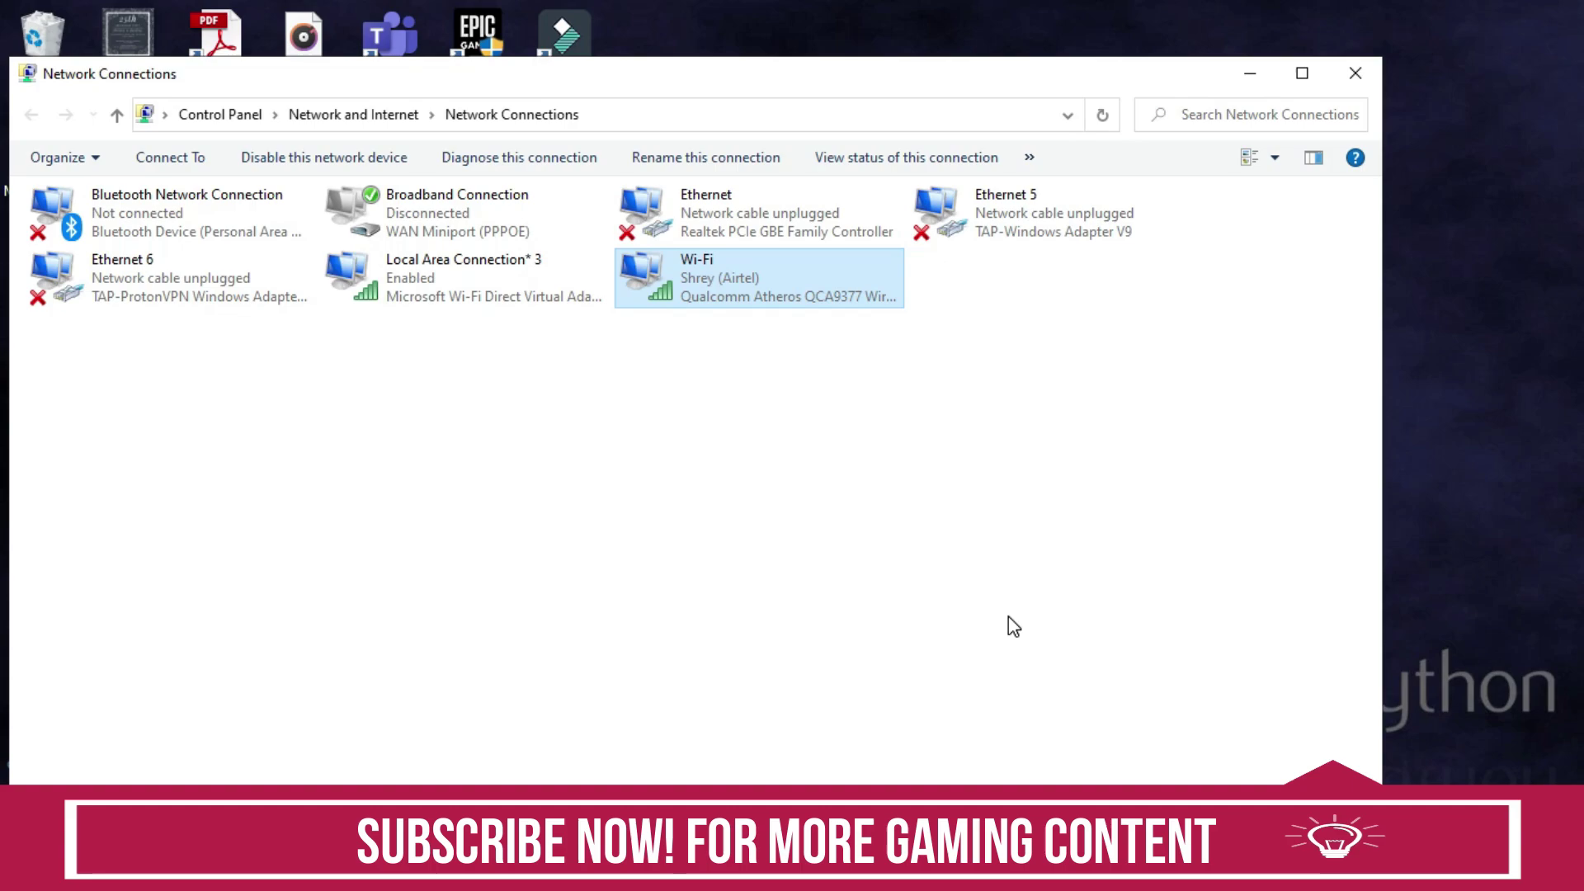
{"action": "double_click", "coordinate": [707, 277]}
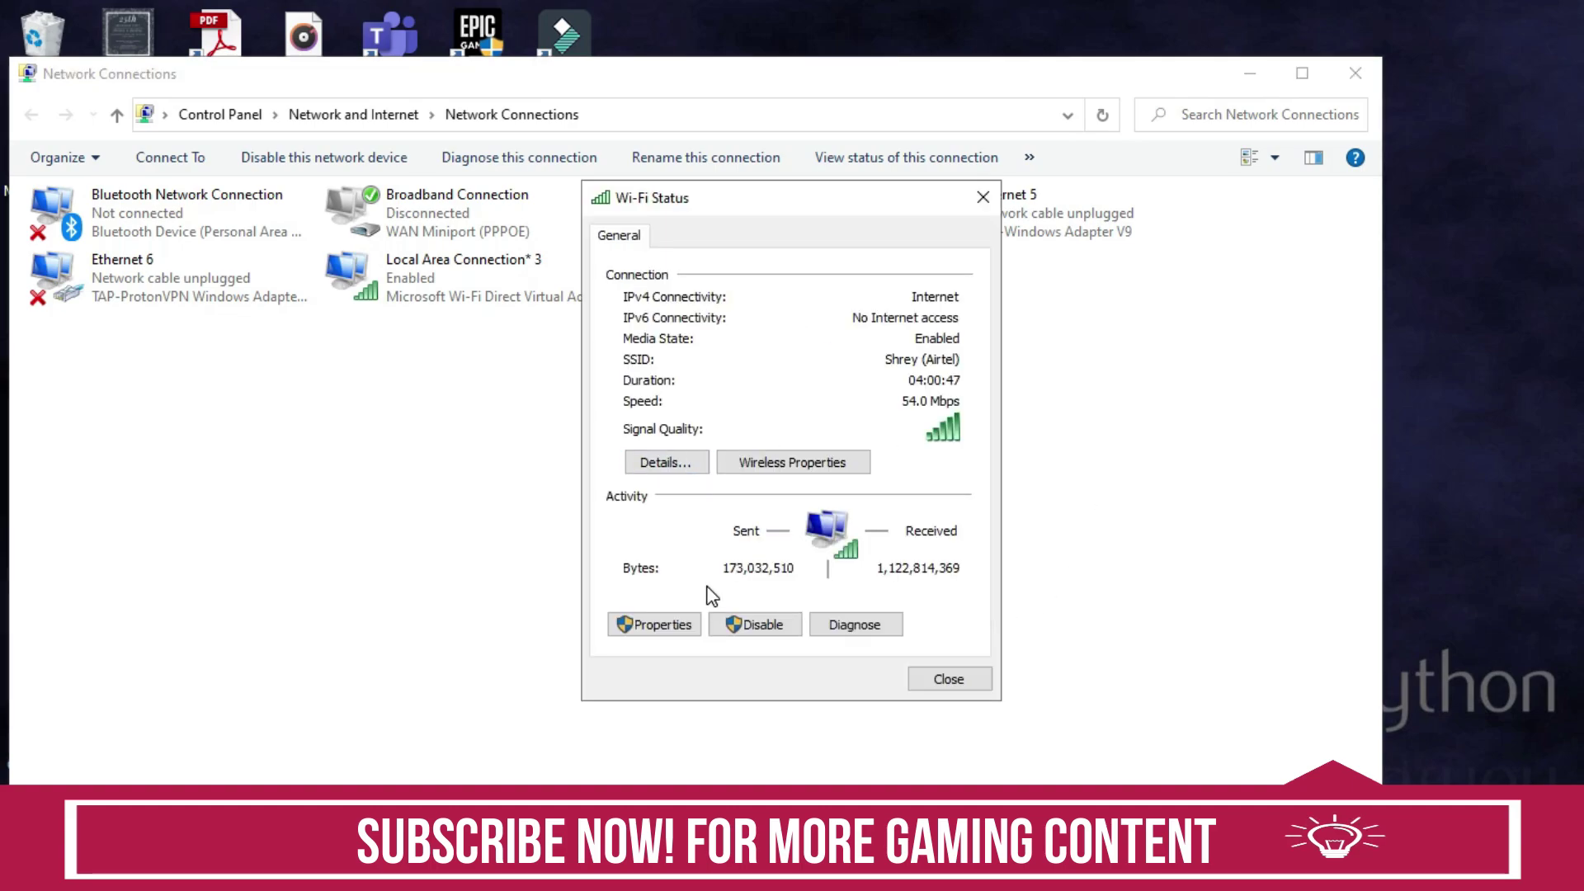
{"action": "left_click", "coordinate": [644, 628]}
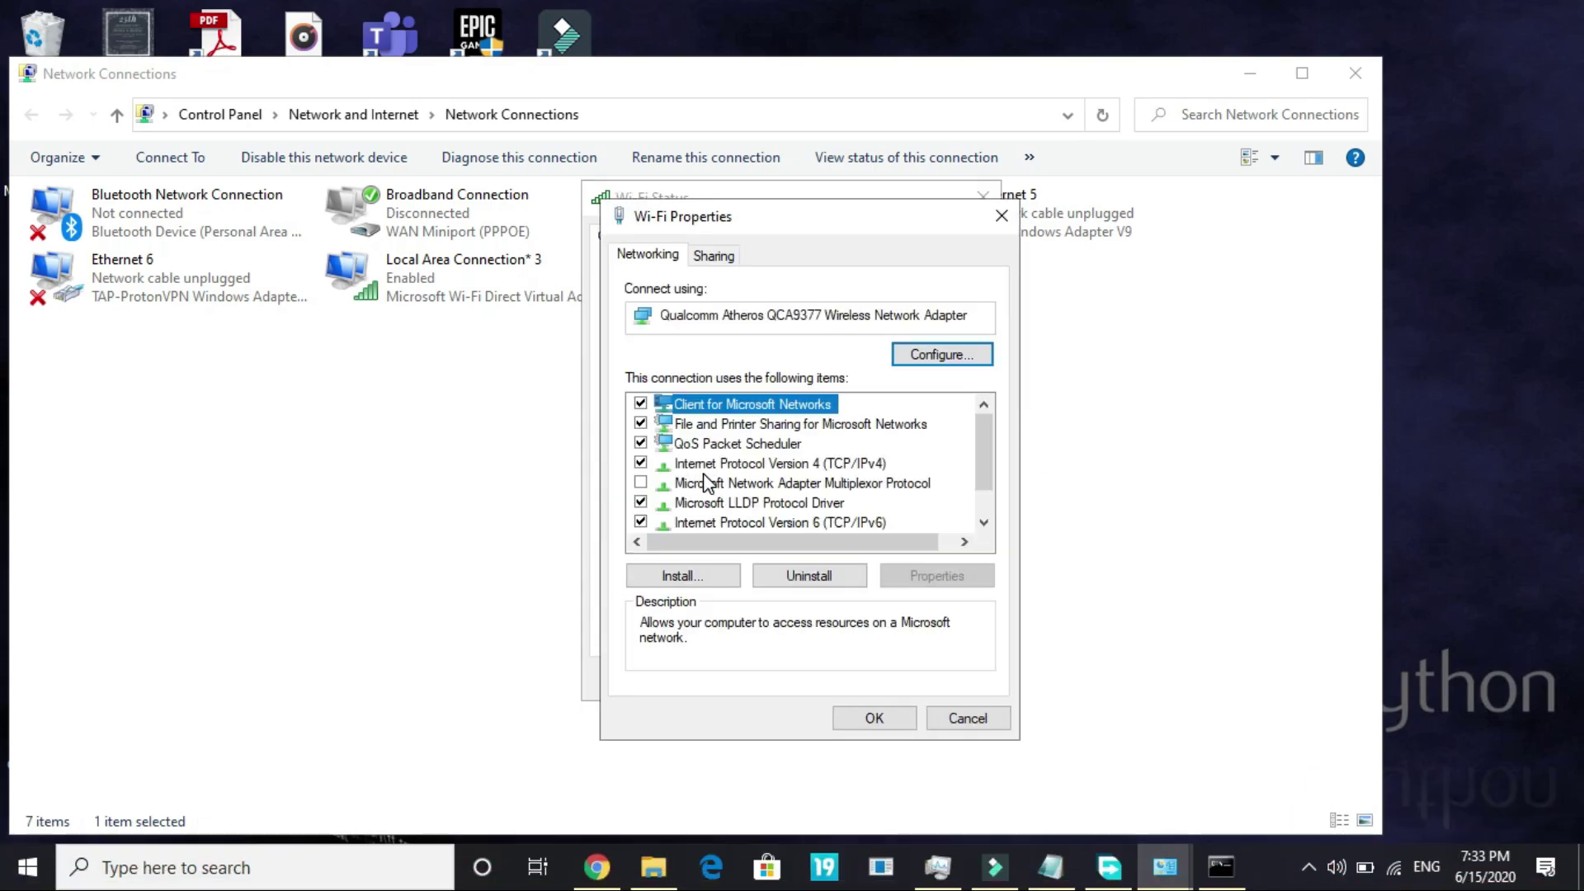
{"action": "double_click", "coordinate": [755, 468]}
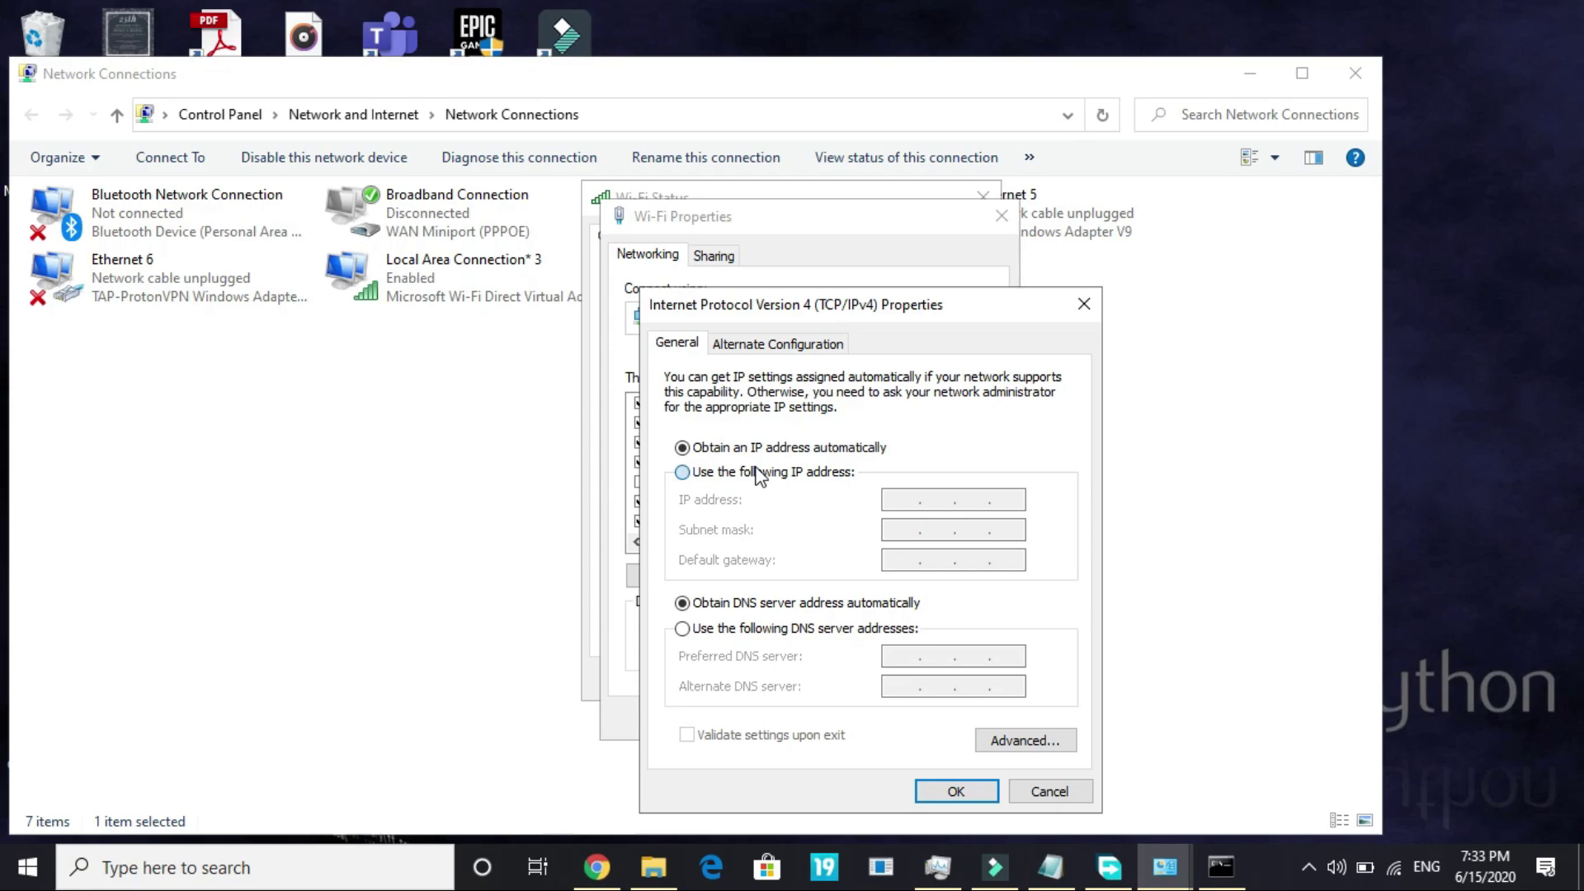
{"action": "left_click", "coordinate": [752, 472]}
{"action": "left_click", "coordinate": [735, 450]}
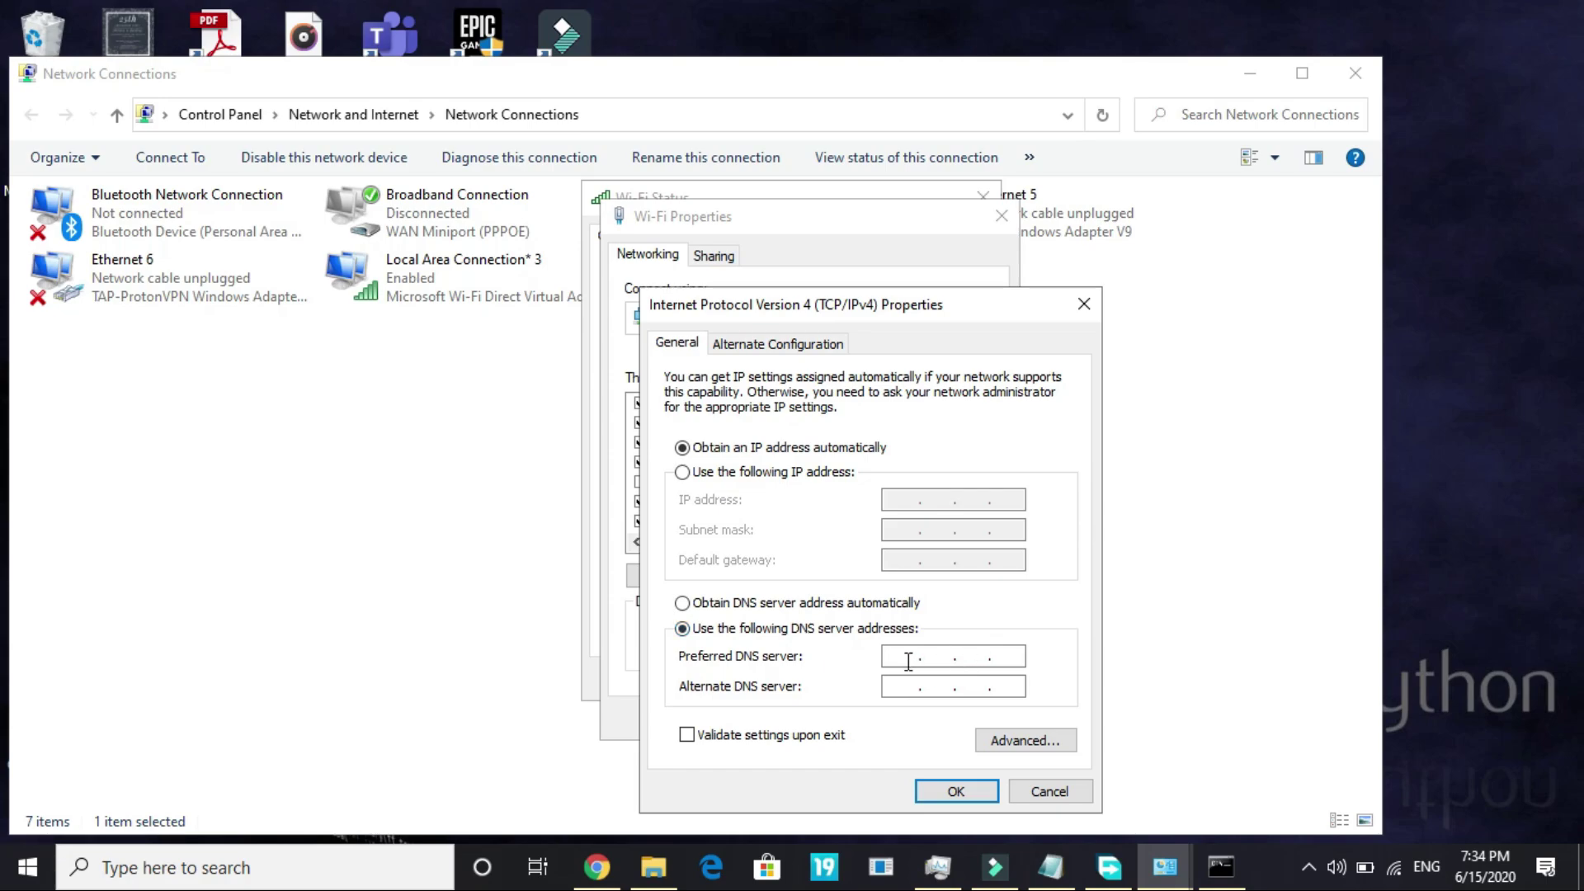
Enter 1.1.1.1 as the preferred DNS server, fill the alternate field, and confirm
{"action": "left_click", "coordinate": [1220, 866]}
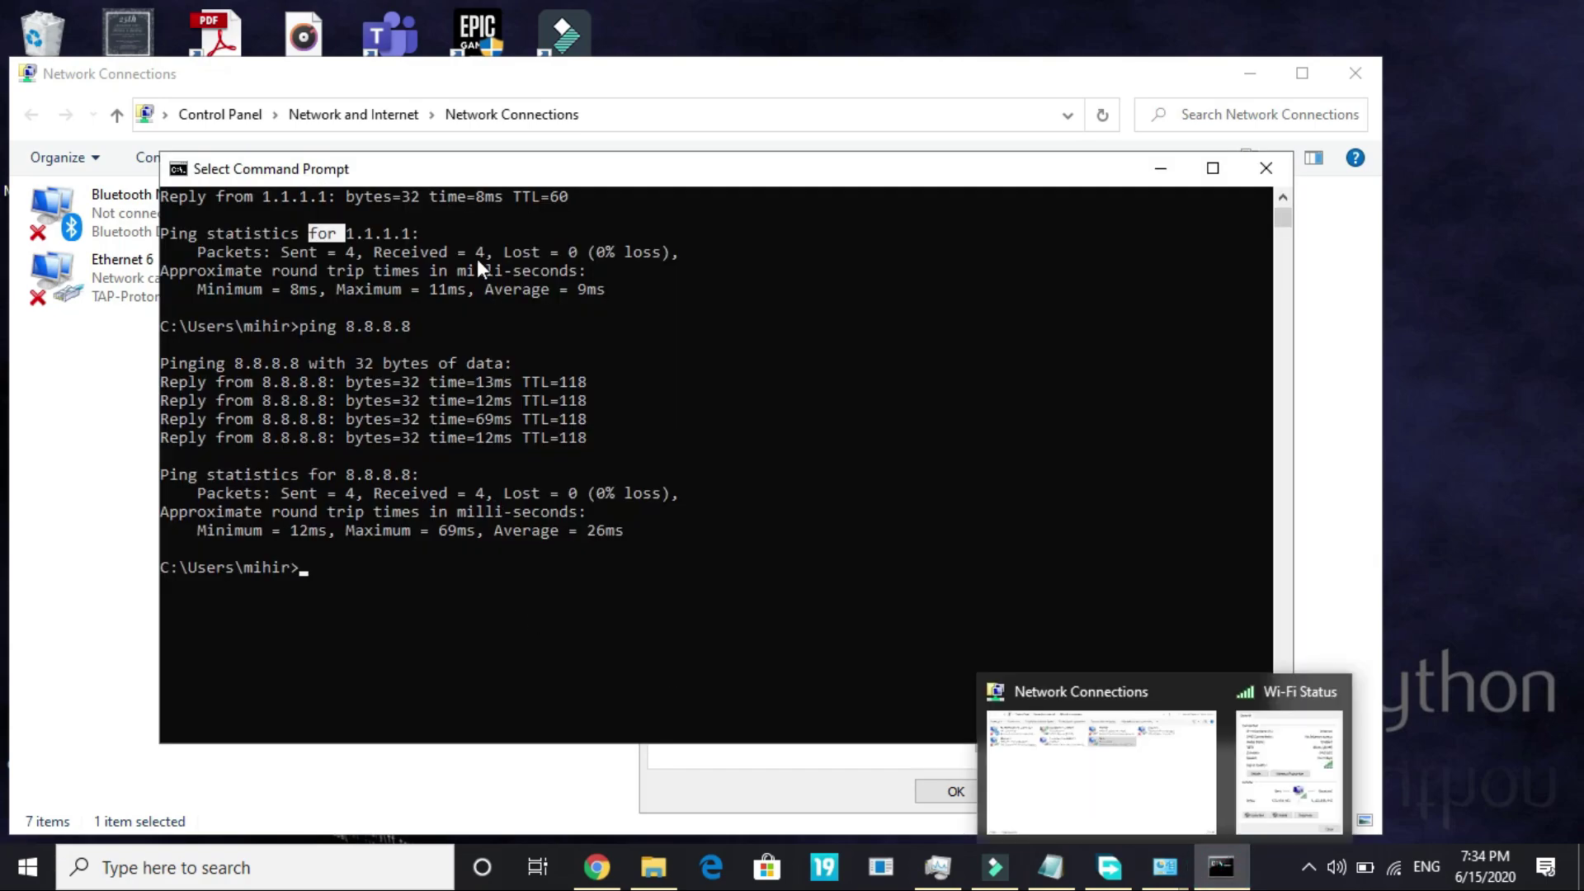
{"action": "left_click", "coordinate": [58, 448]}
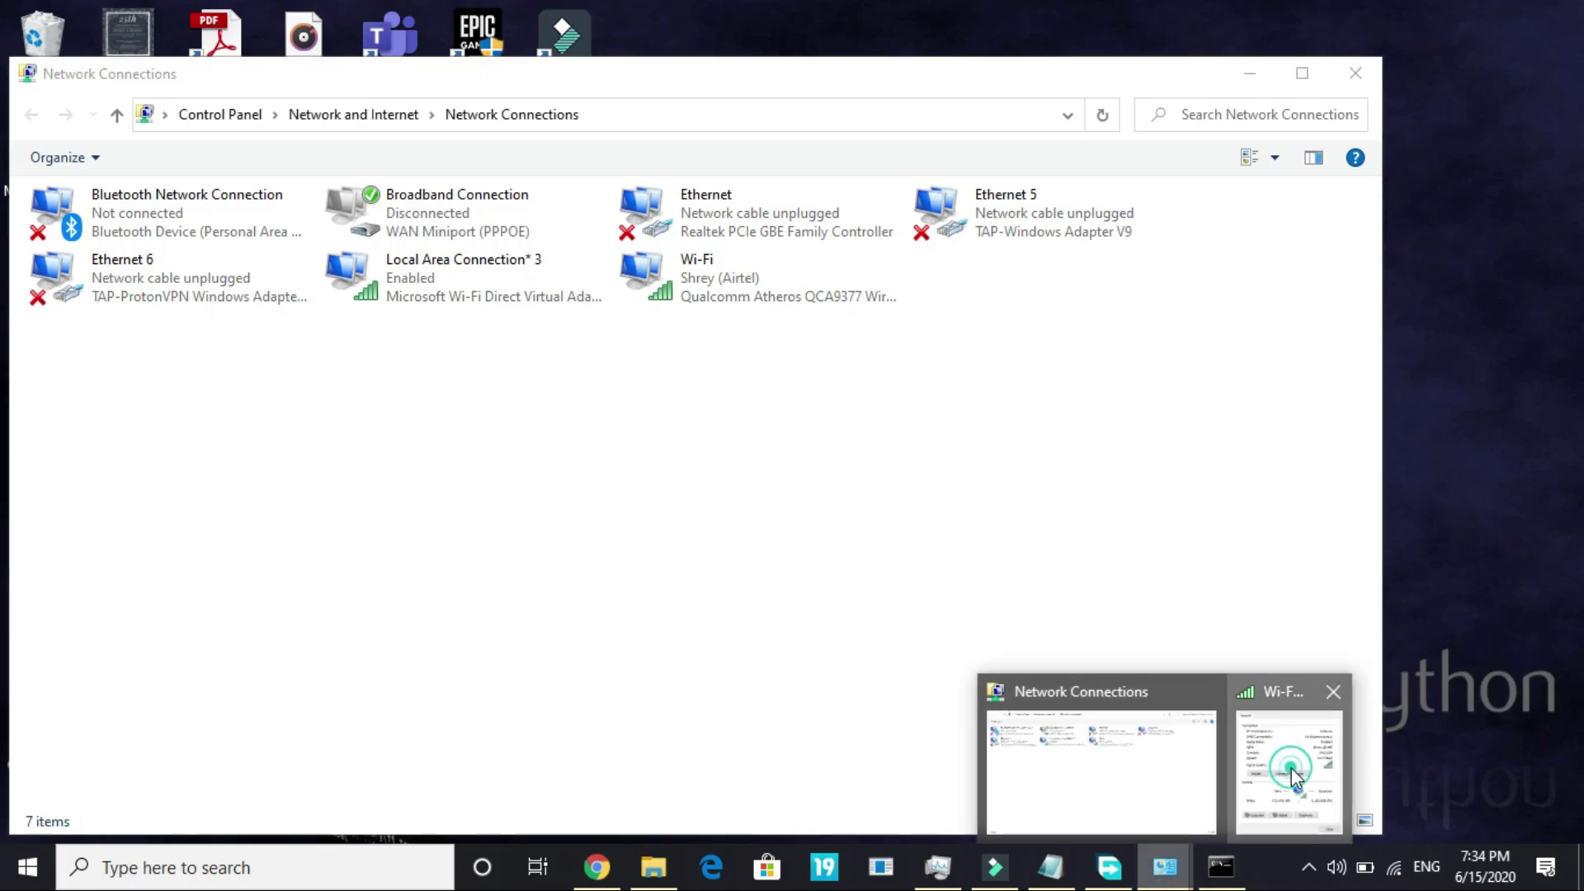
{"action": "left_click", "coordinate": [1291, 768]}
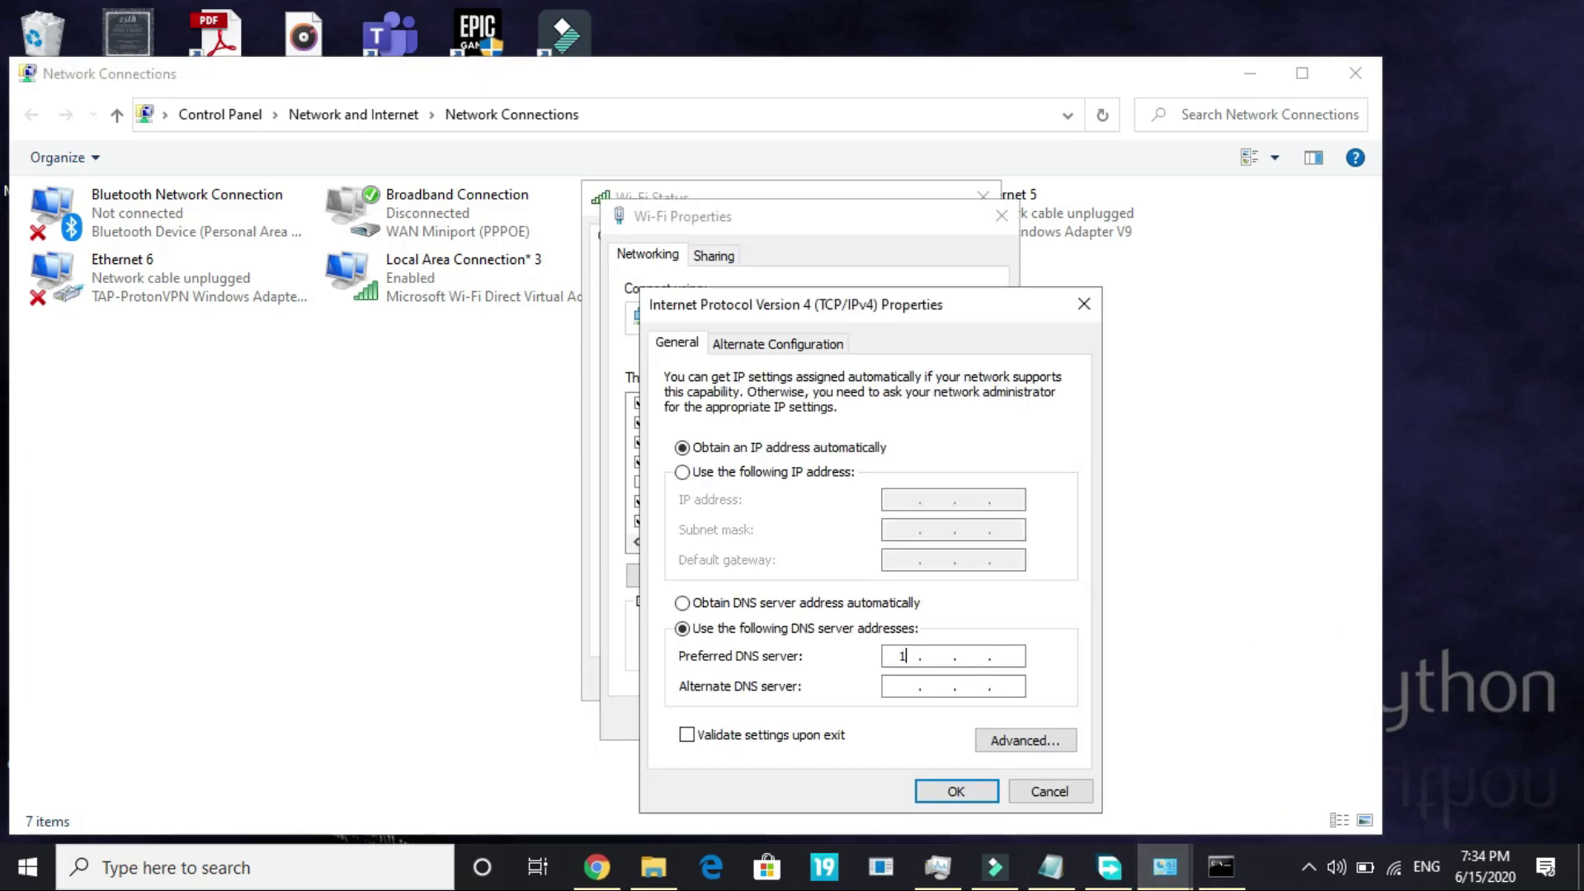
{"action": "type", "text": "1"}
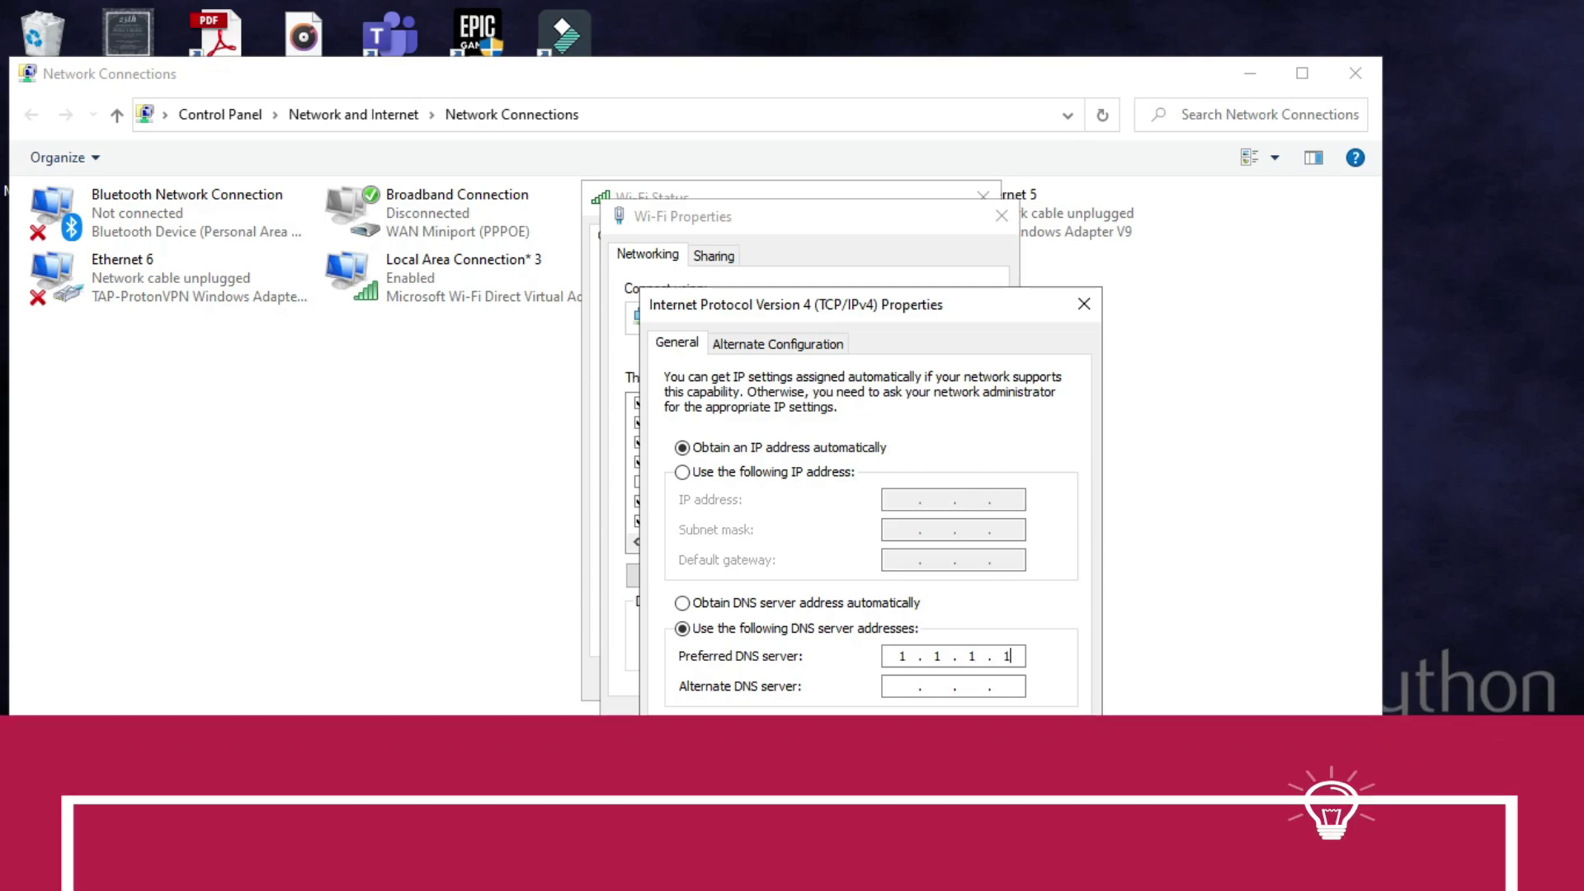
{"action": "key", "text": "Tab"}
{"action": "type", "text": "1"}
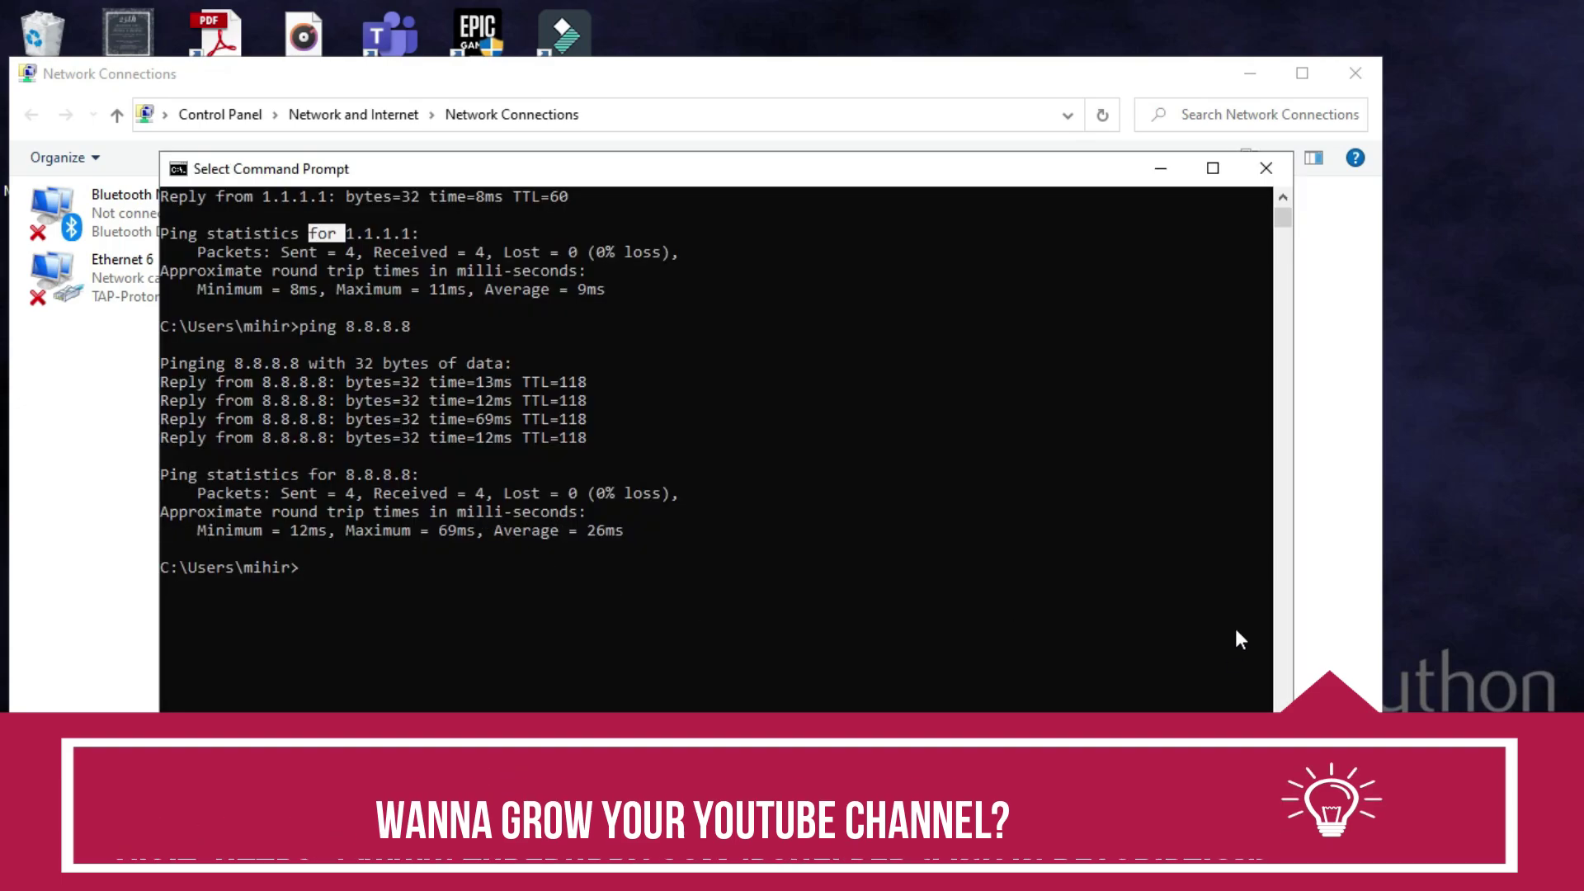
{"action": "left_click", "coordinate": [1315, 582]}
{"action": "mouse_move", "coordinate": [1165, 866]}
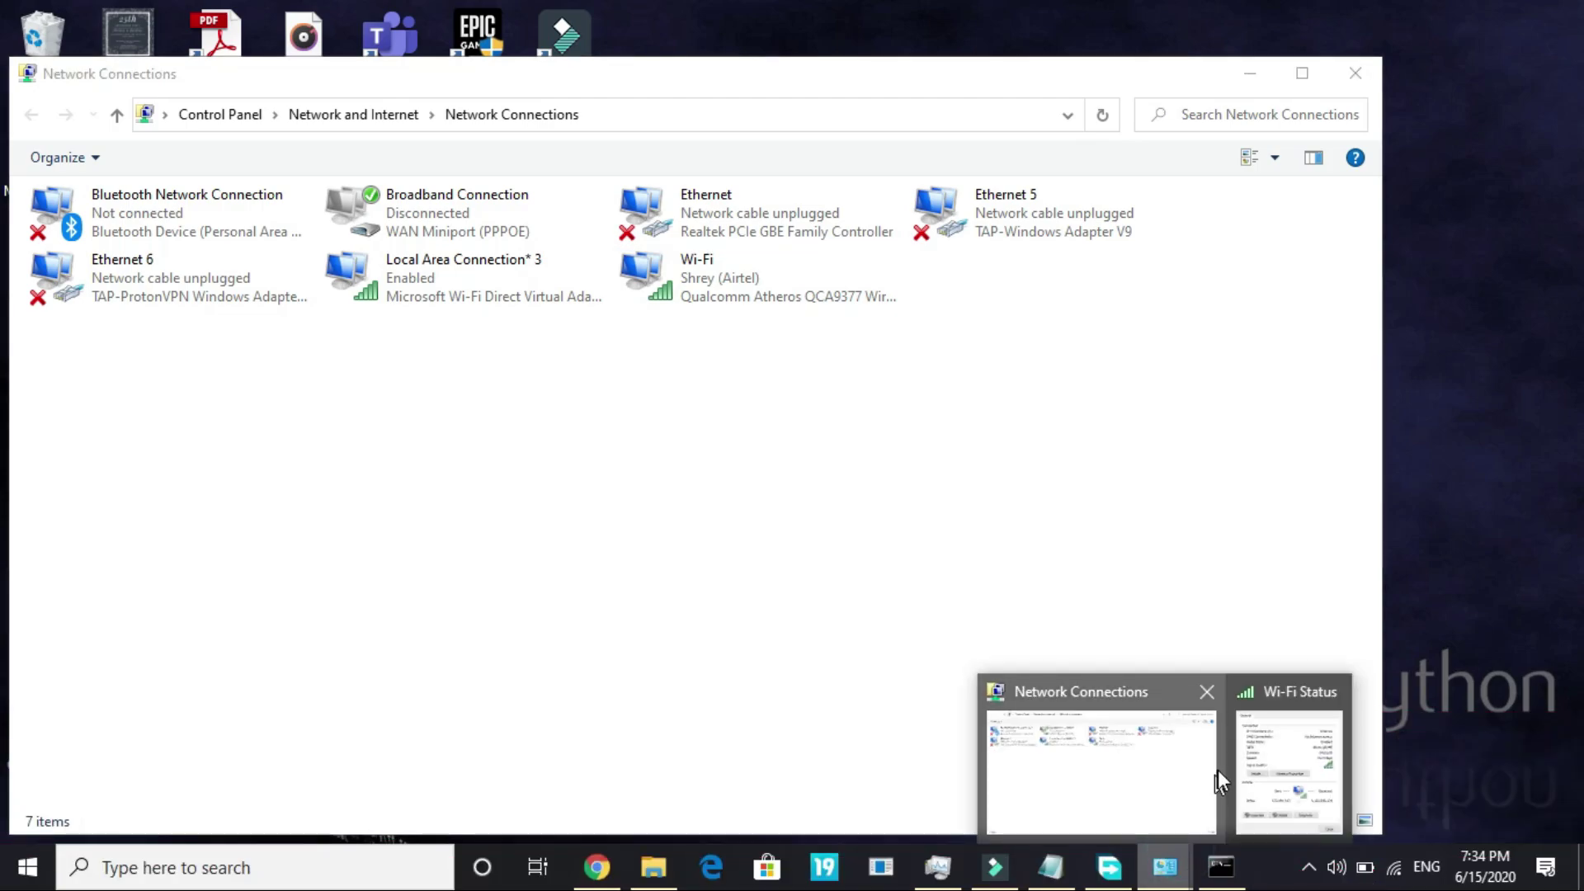
{"action": "left_click", "coordinate": [1237, 772]}
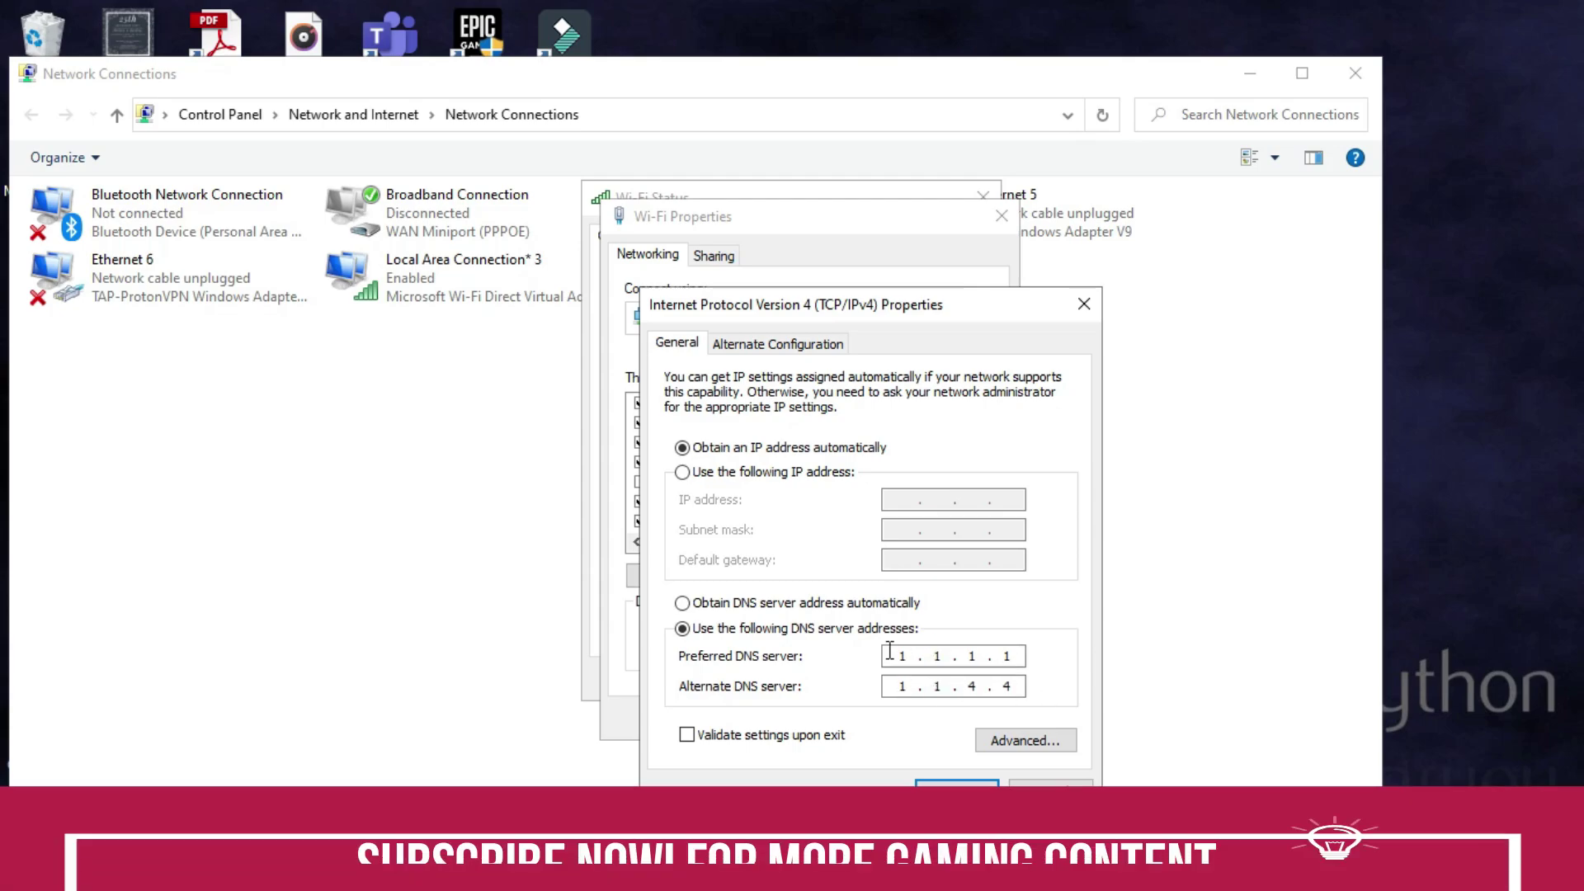
{"action": "left_click", "coordinate": [957, 787]}
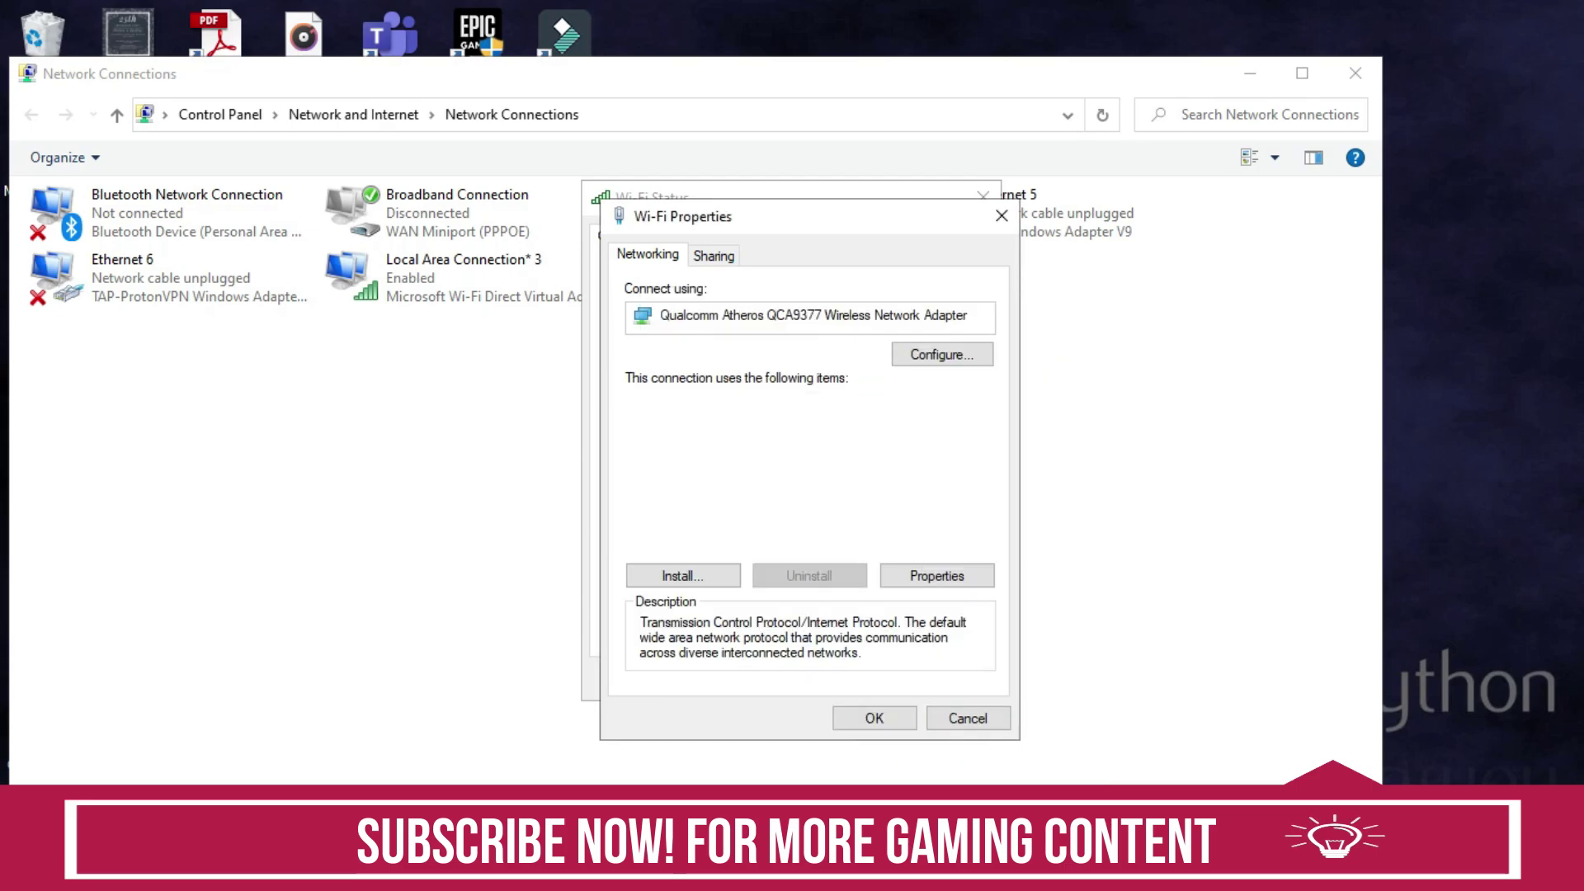
Close the Wi-Fi properties, the Wi-Fi status dialog and the Network Connections window
{"action": "left_click", "coordinate": [866, 725]}
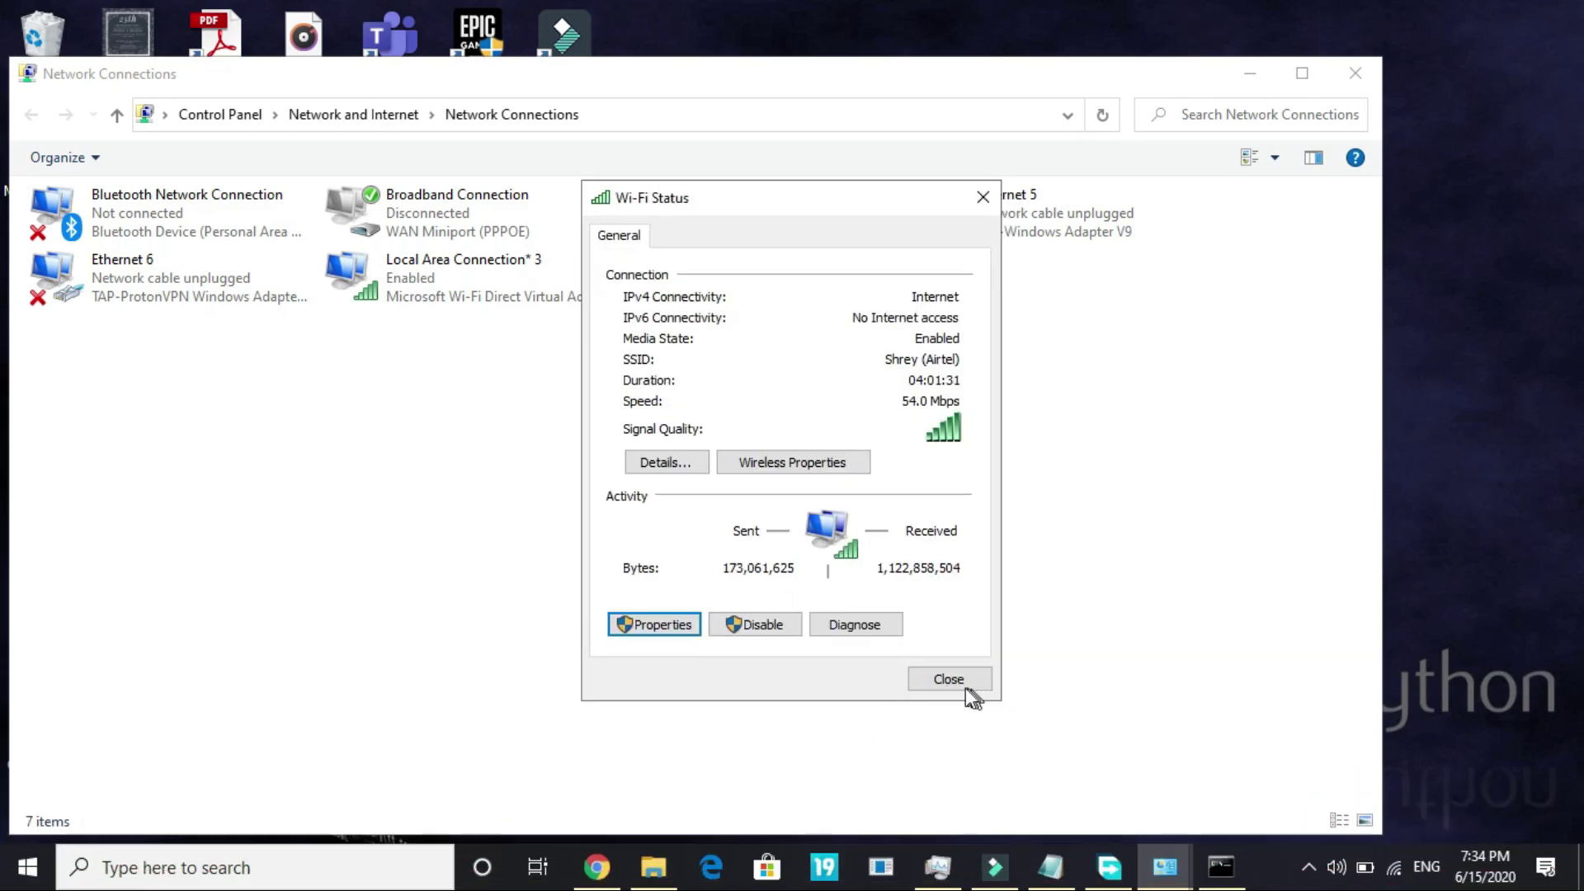
{"action": "left_click", "coordinate": [965, 687]}
{"action": "left_click", "coordinate": [1370, 72]}
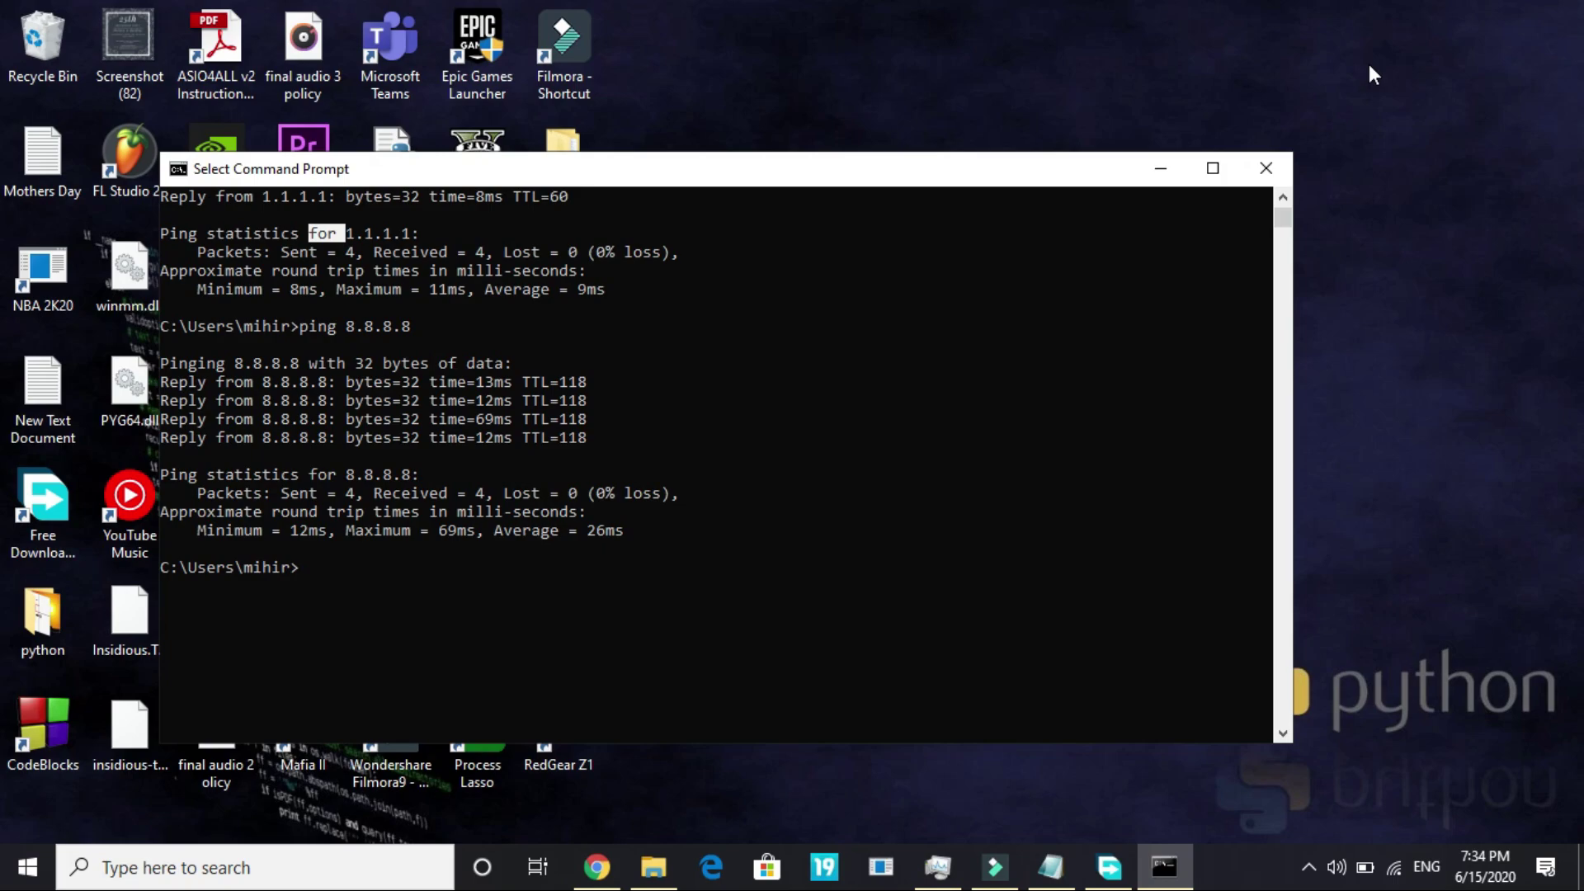
Show portforward.com's FIFA 20 ports guide and highlight the PC TCP and UDP port lists
{"action": "left_click", "coordinate": [1263, 166]}
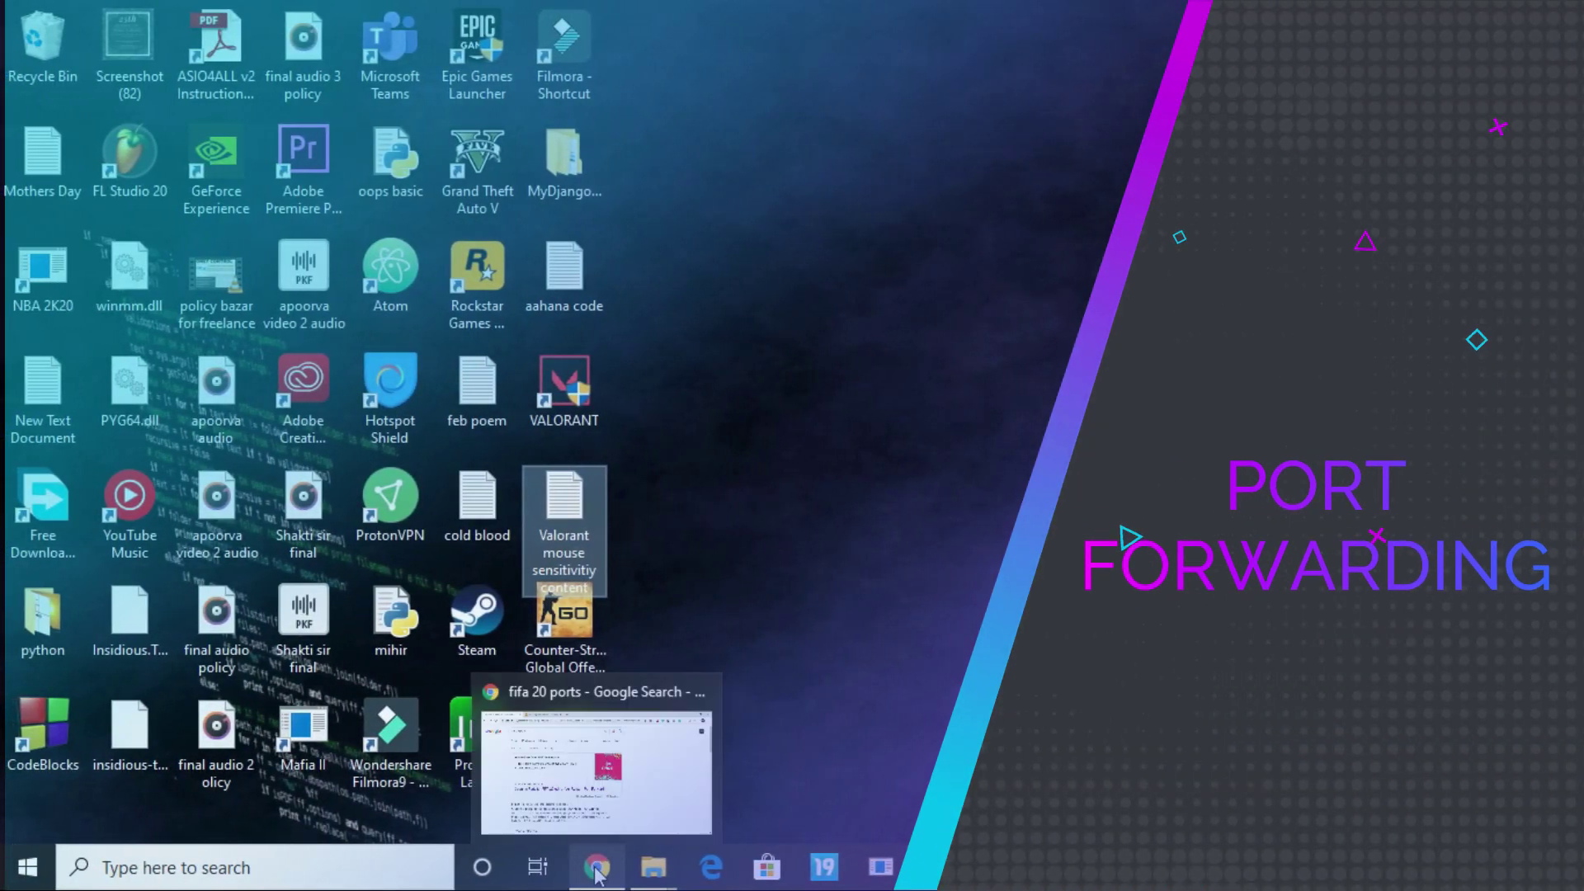
{"action": "left_click", "coordinate": [600, 864]}
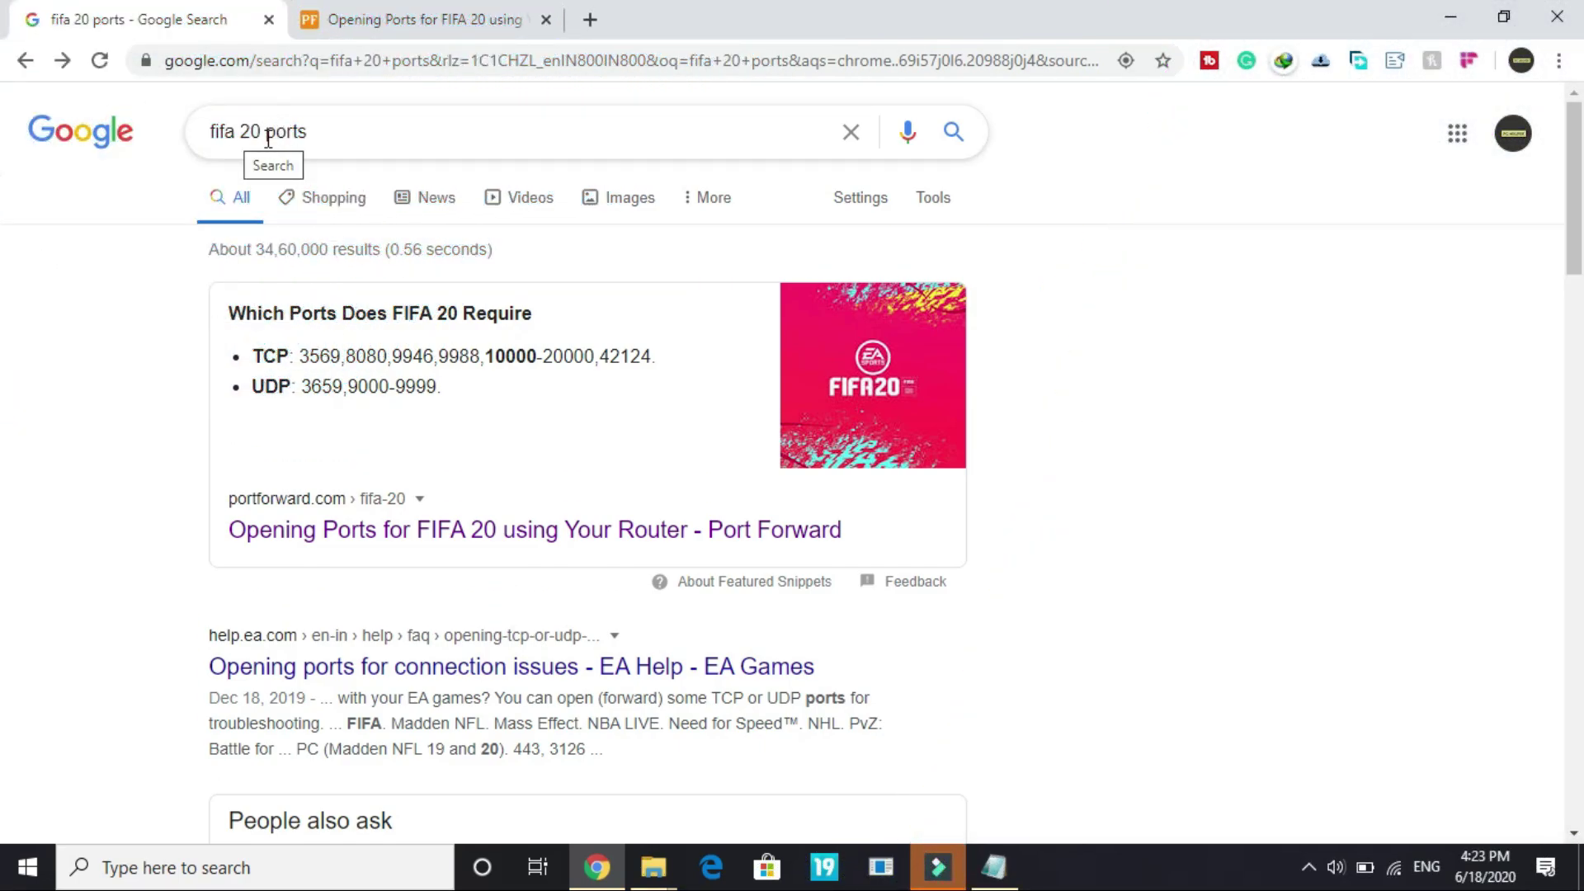
{"action": "left_click", "coordinate": [327, 550]}
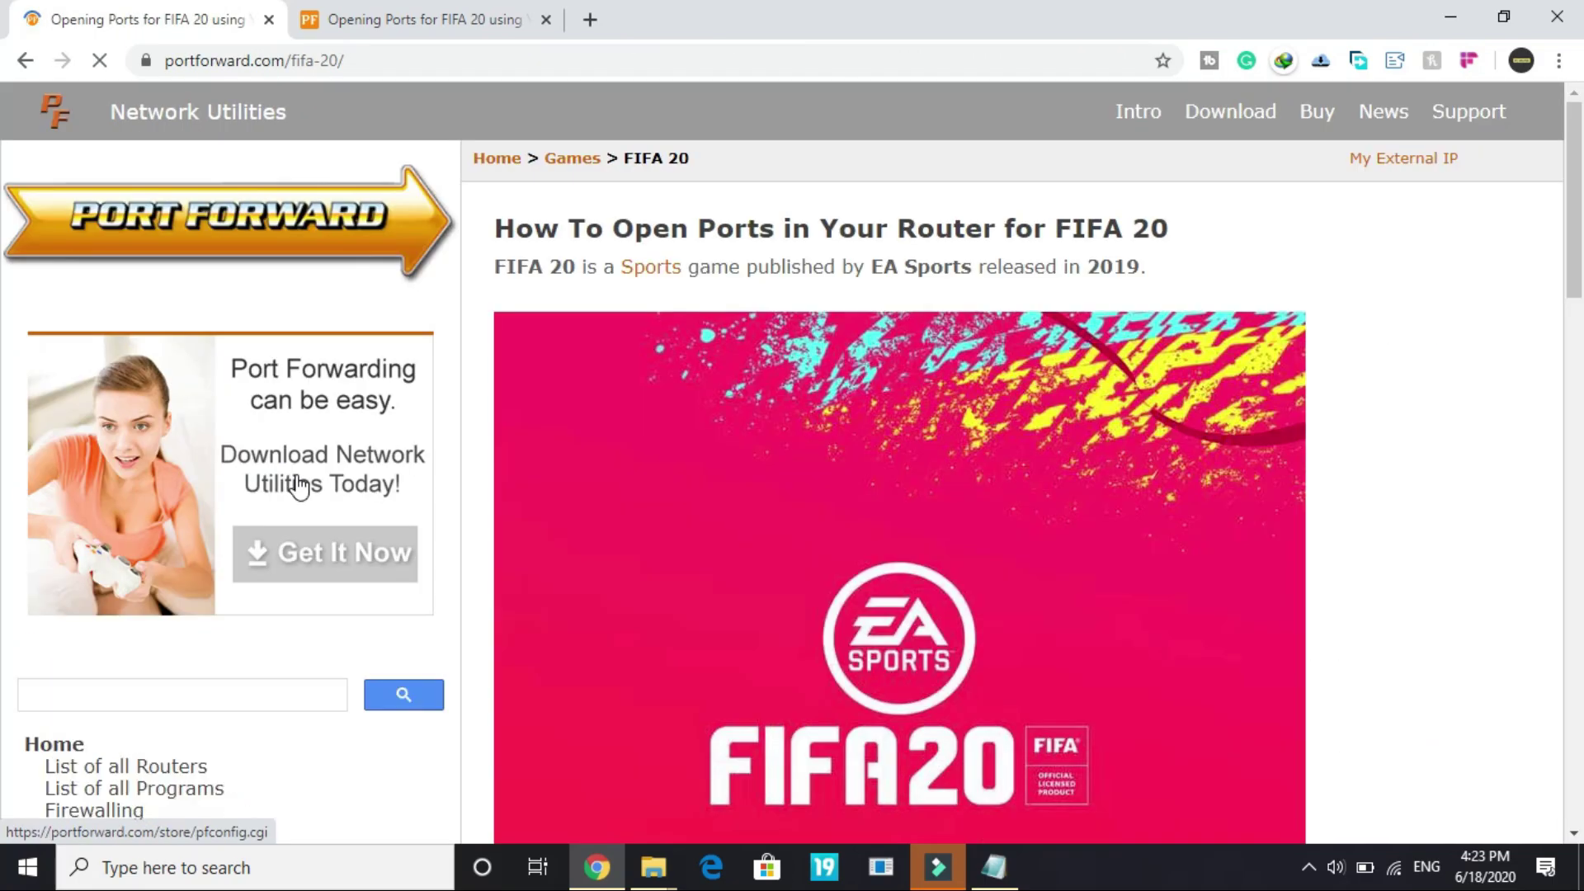
{"action": "scroll", "coordinate": [652, 429], "scroll_direction": "down", "scroll_amount": 2}
{"action": "scroll", "coordinate": [651, 430], "scroll_direction": "down", "scroll_amount": 8}
{"action": "scroll", "coordinate": [663, 449], "scroll_direction": "down", "scroll_amount": 5}
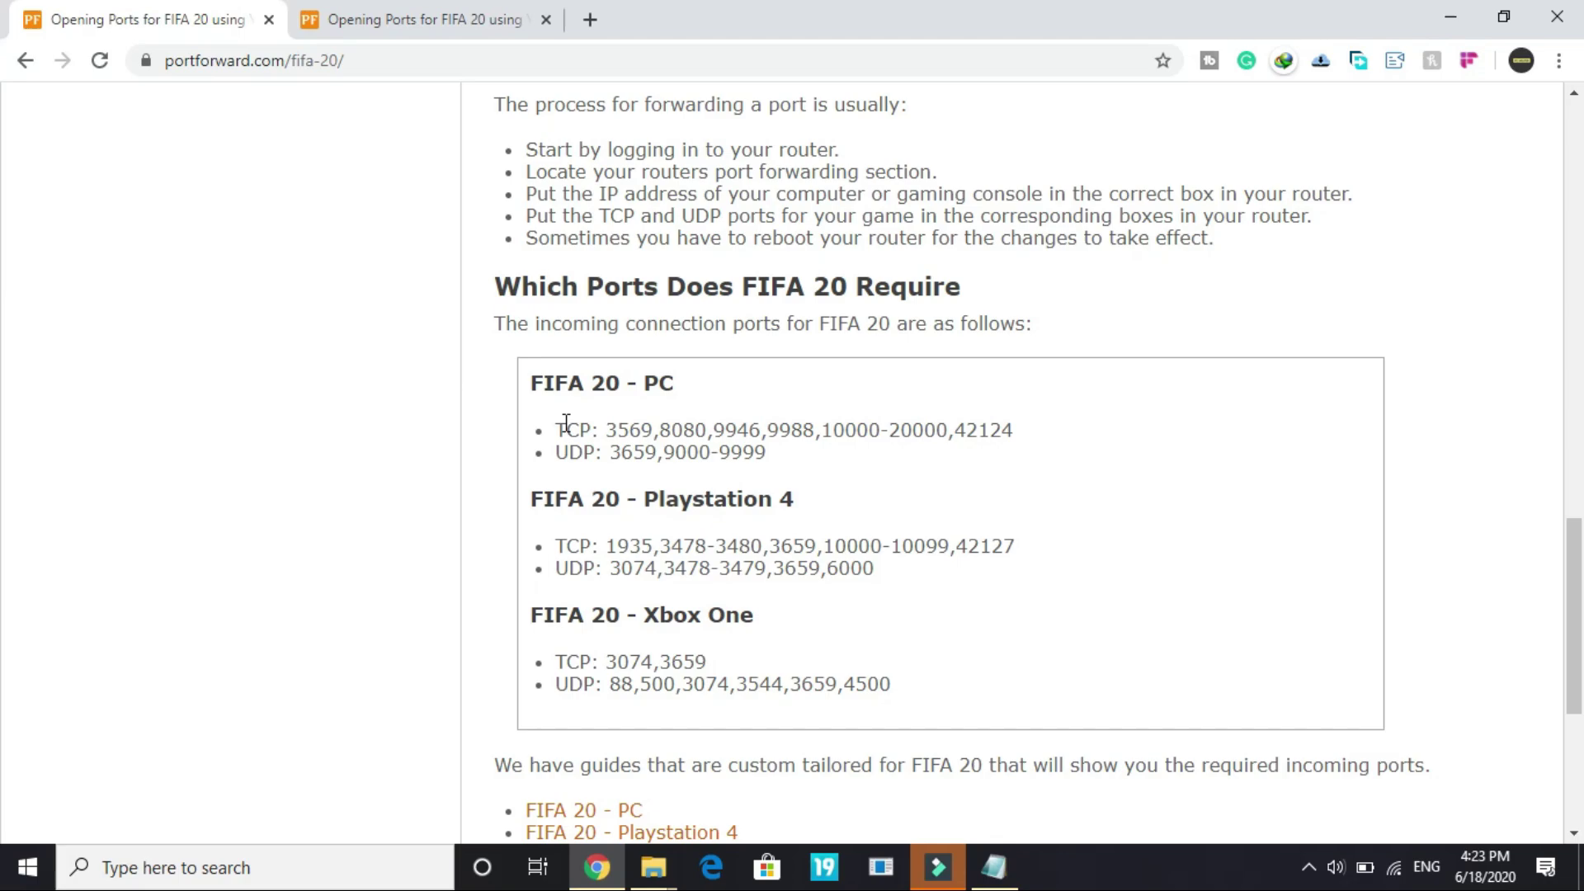
{"action": "left_click", "coordinate": [545, 438]}
{"action": "left_click_drag", "start_coordinate": [535, 438], "coordinate": [788, 460]}
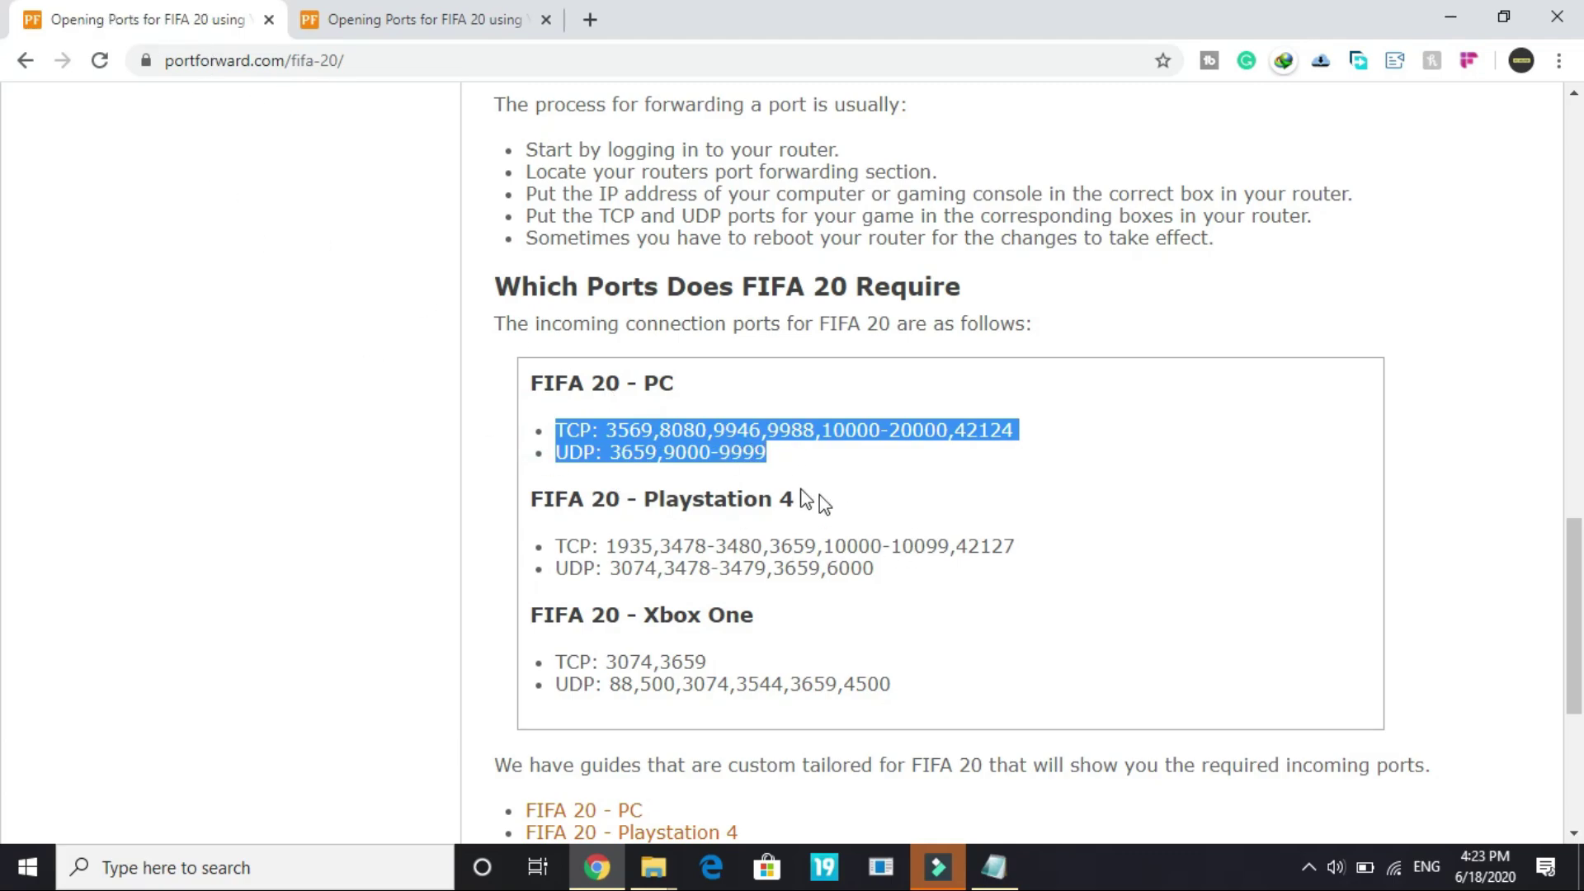
Start a new port-based inbound rule in Windows Defender Firewall with Advanced Security
{"action": "left_click", "coordinate": [305, 877]}
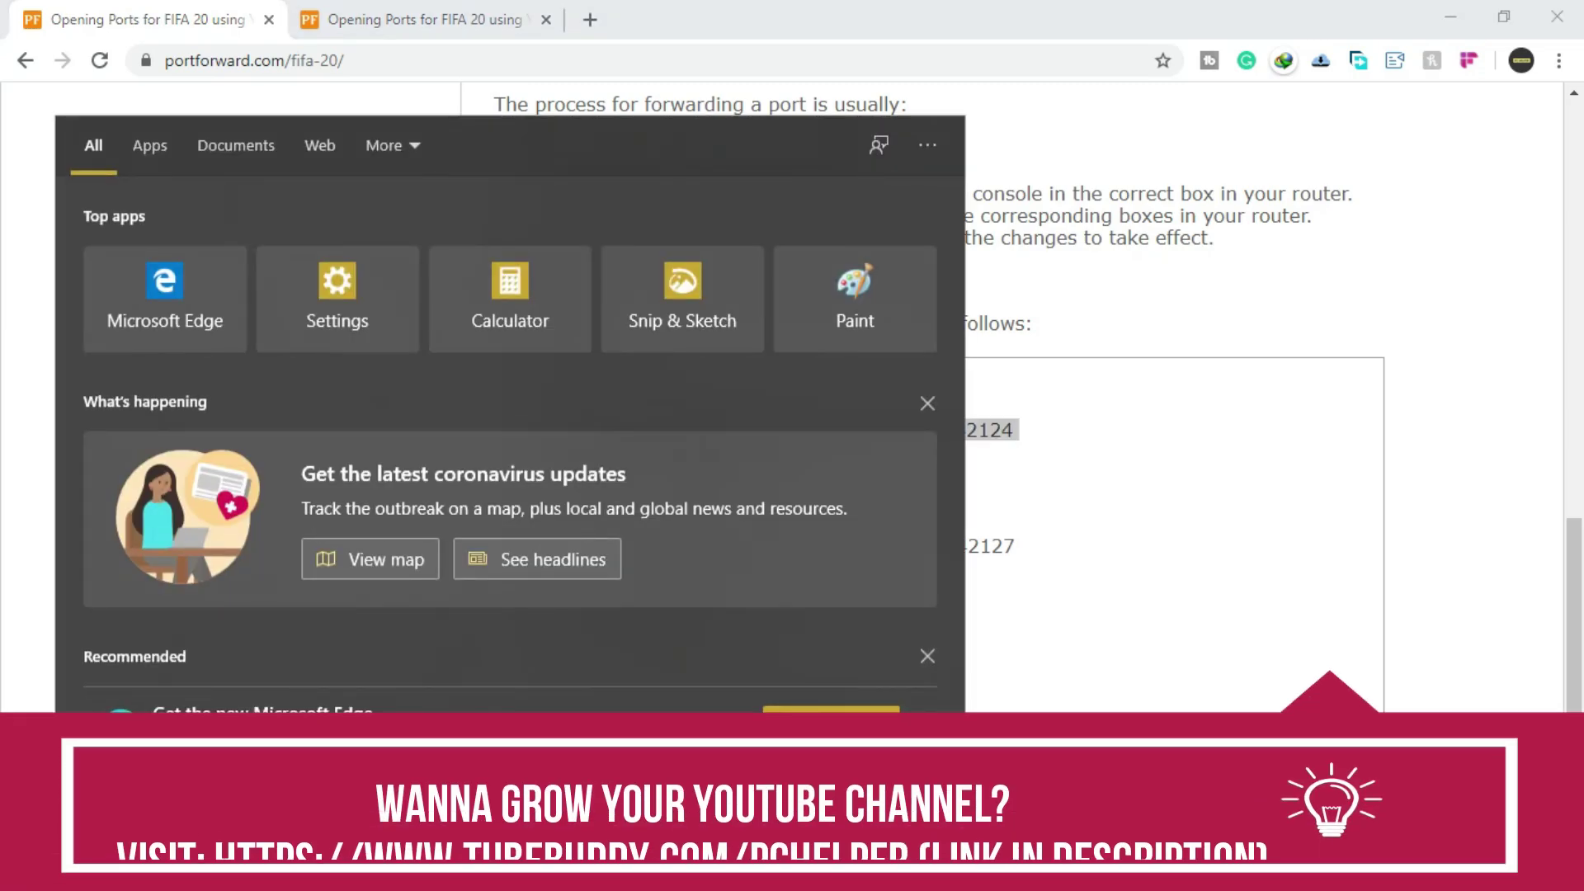
{"action": "type", "text": "firewa"}
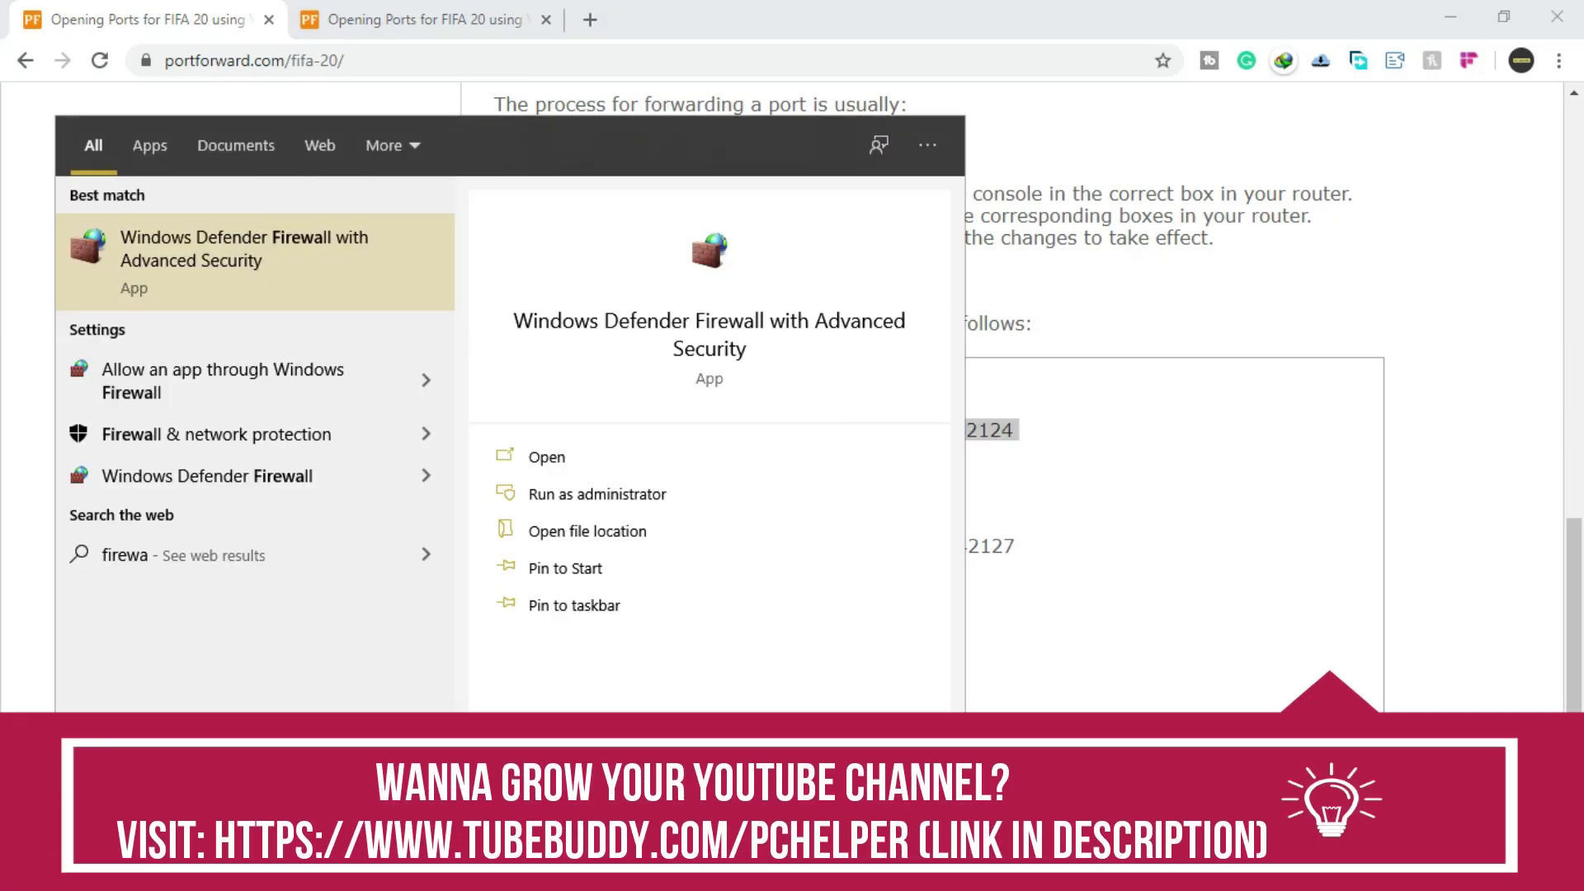
{"action": "type", "text": "ll"}
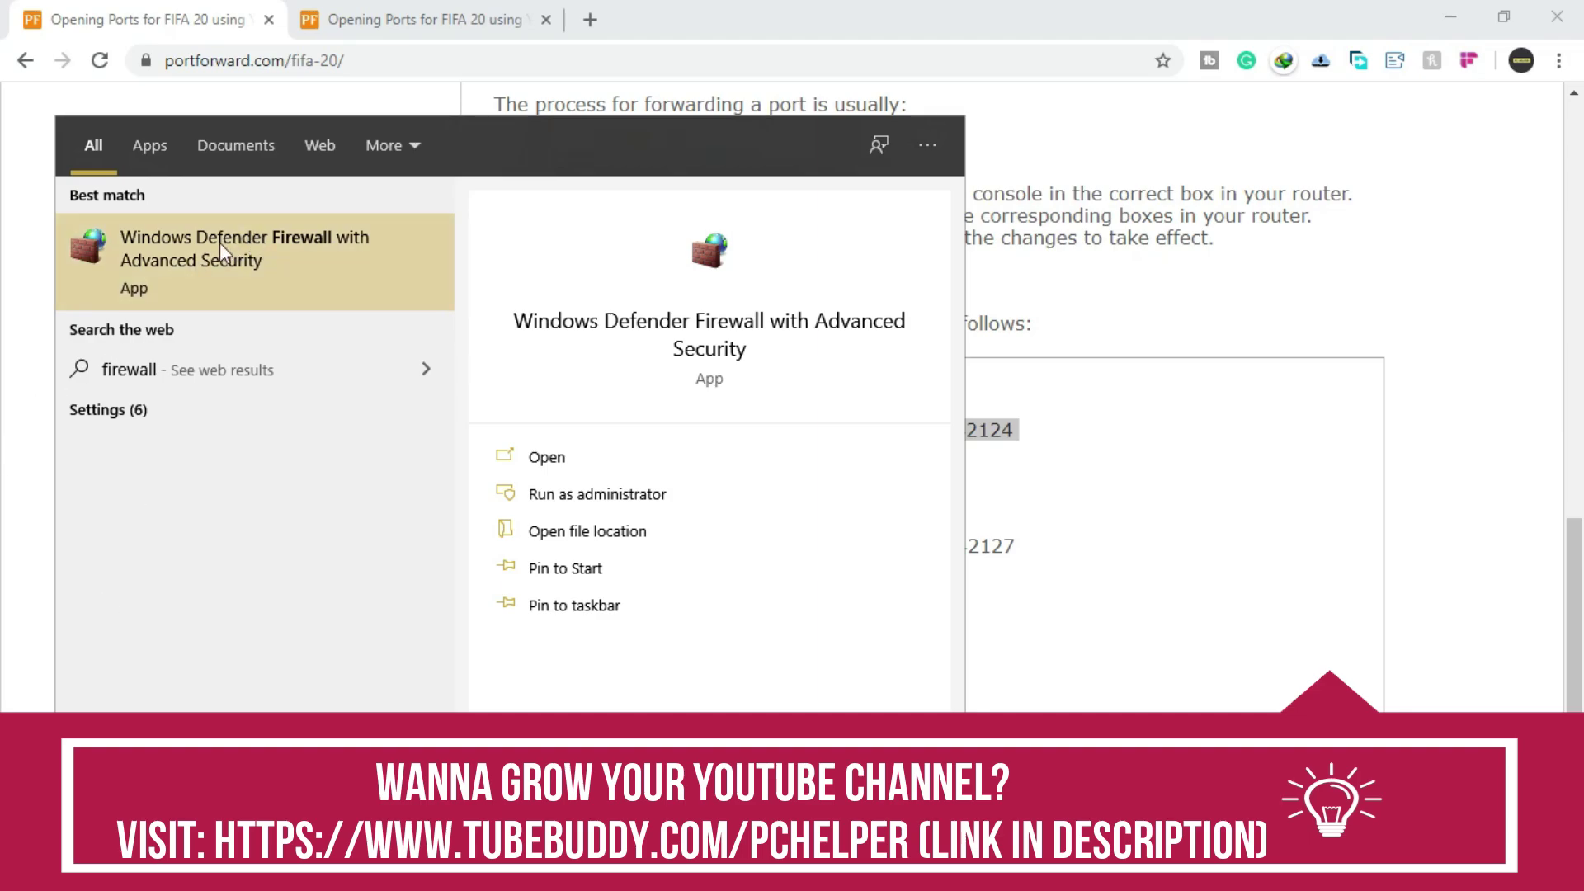
{"action": "left_click", "coordinate": [320, 248]}
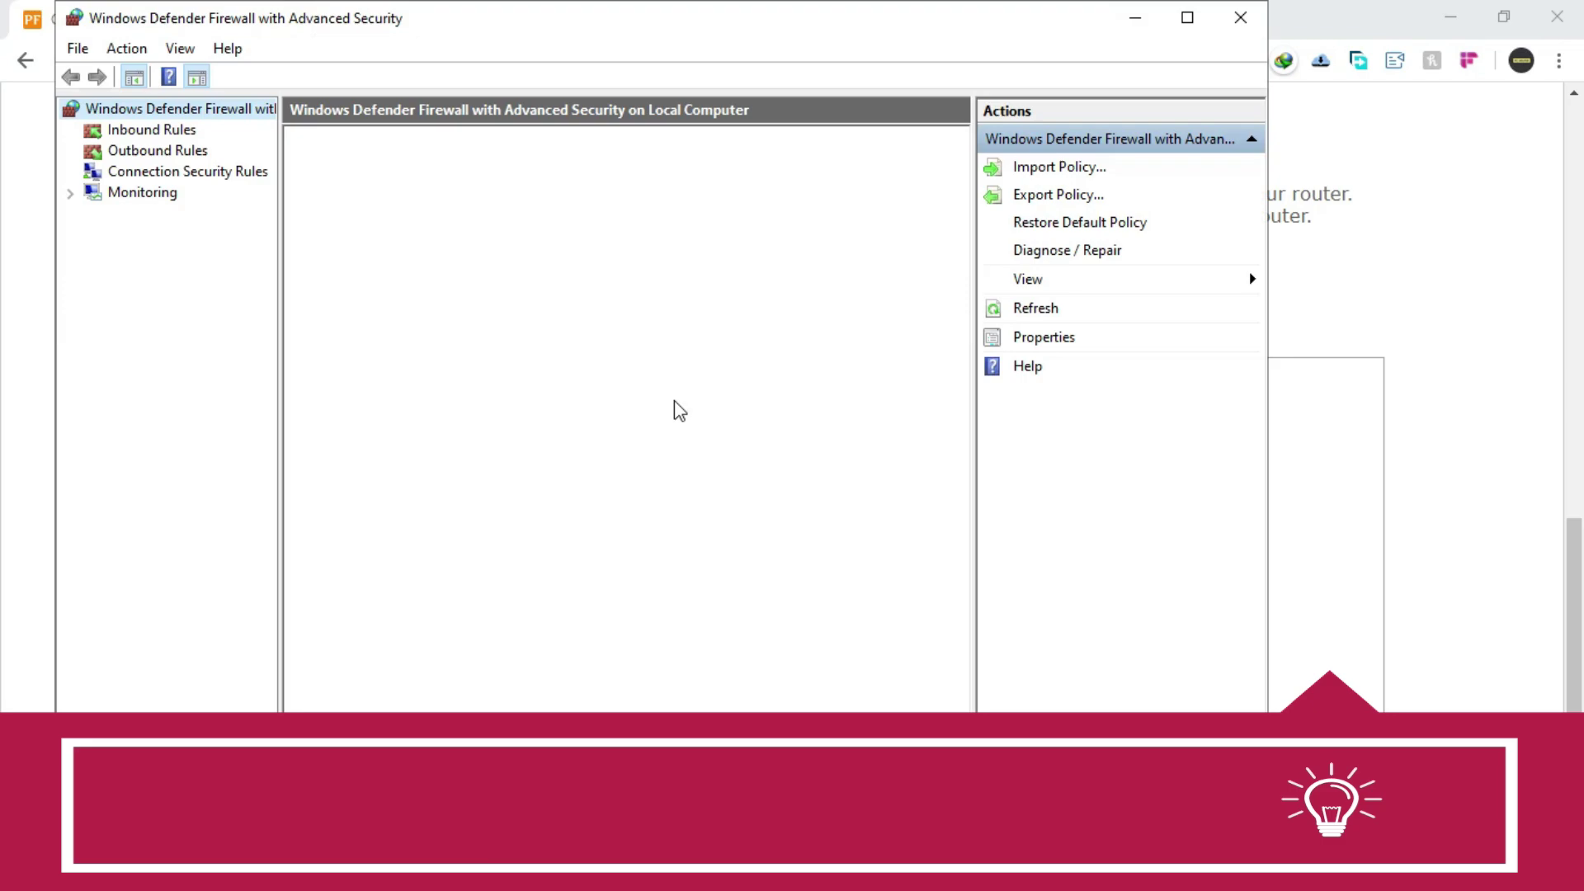
{"action": "left_click", "coordinate": [142, 130]}
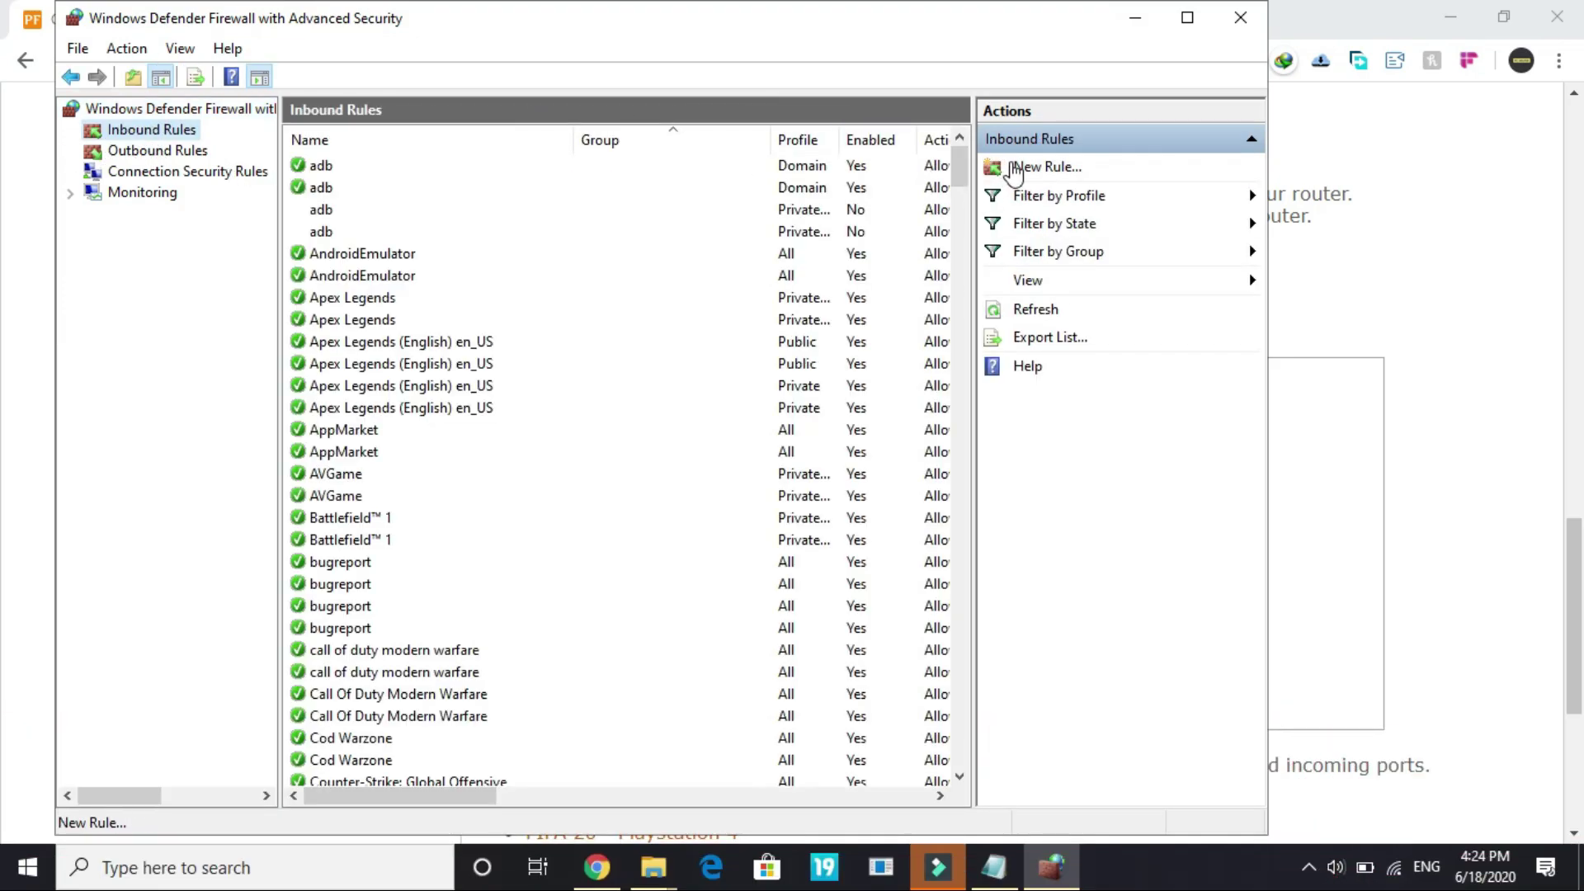
{"action": "left_click", "coordinate": [1044, 167]}
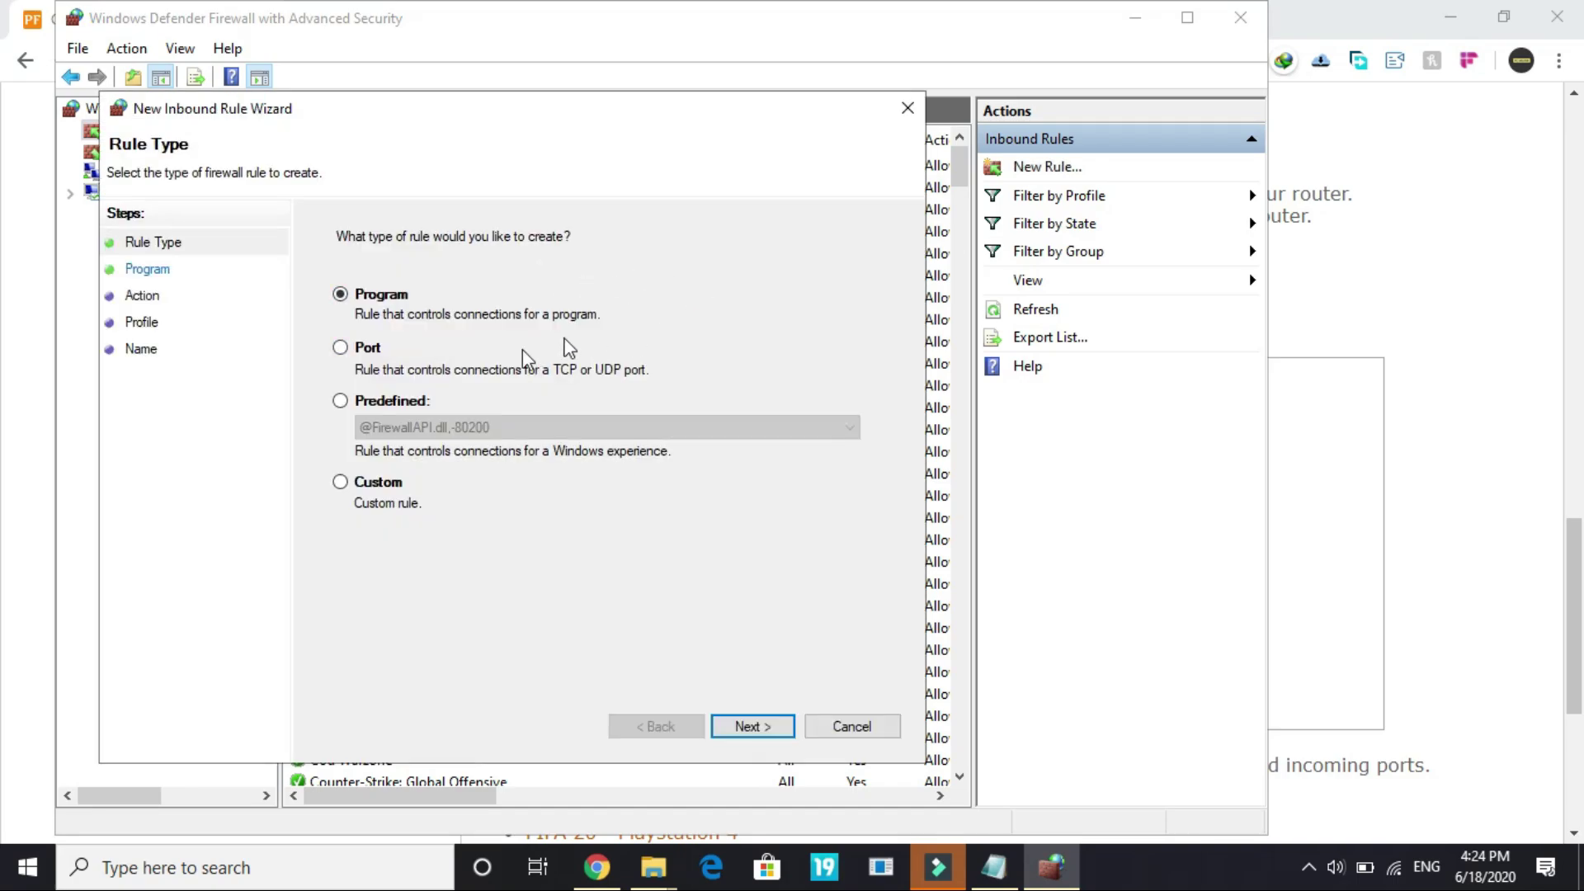
{"action": "left_click", "coordinate": [371, 347]}
{"action": "left_click", "coordinate": [742, 724]}
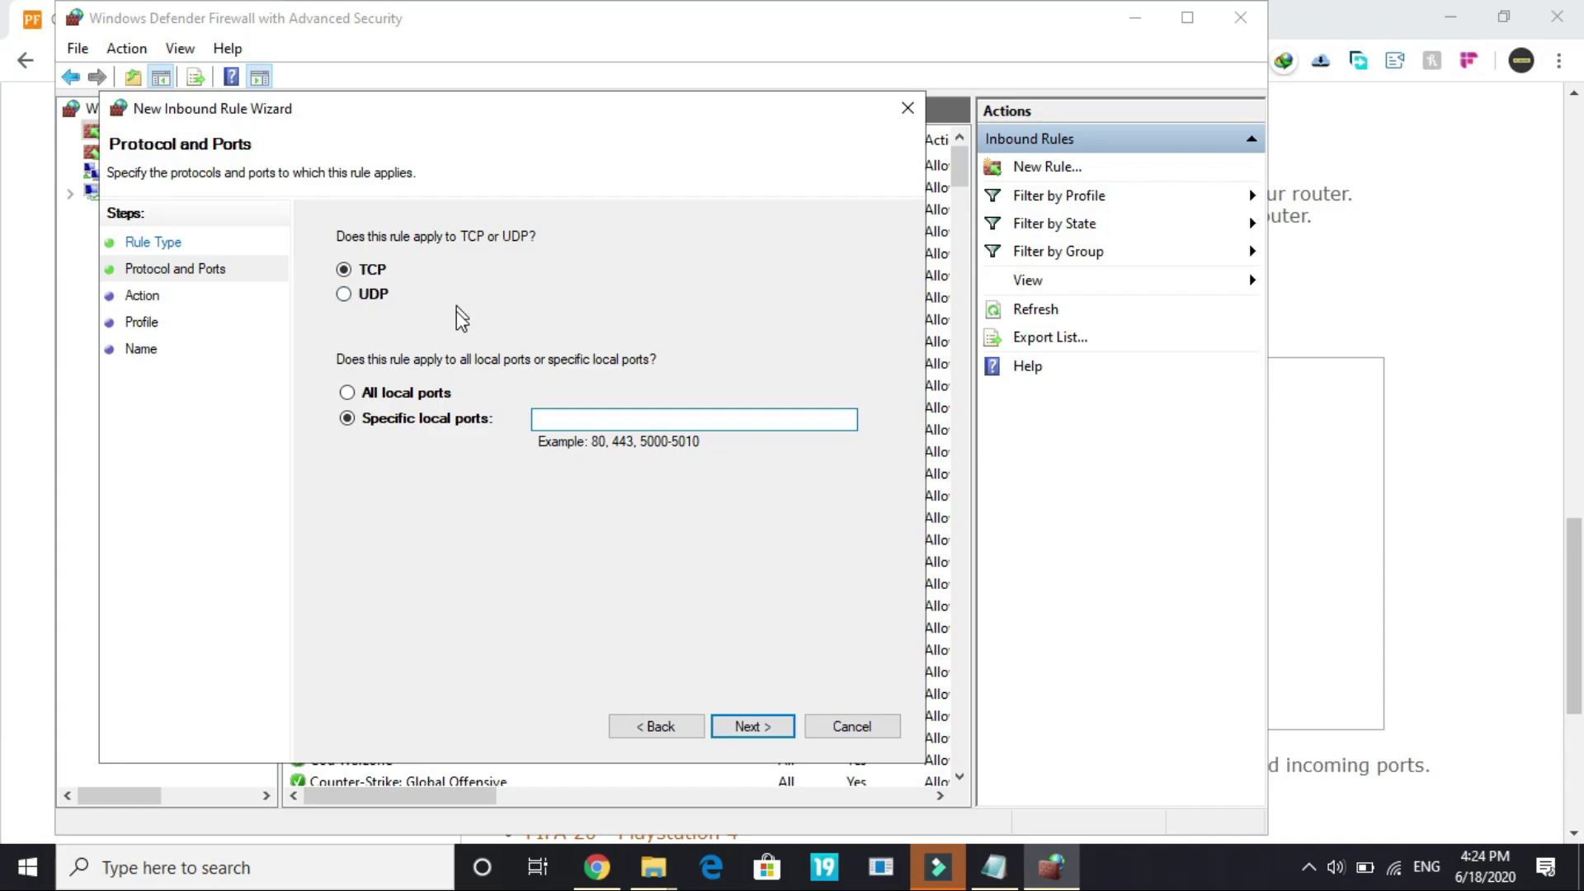
Paste FIFA 20's PC TCP ports into the rule, allowing connections on all profiles
{"action": "left_click", "coordinate": [7, 457]}
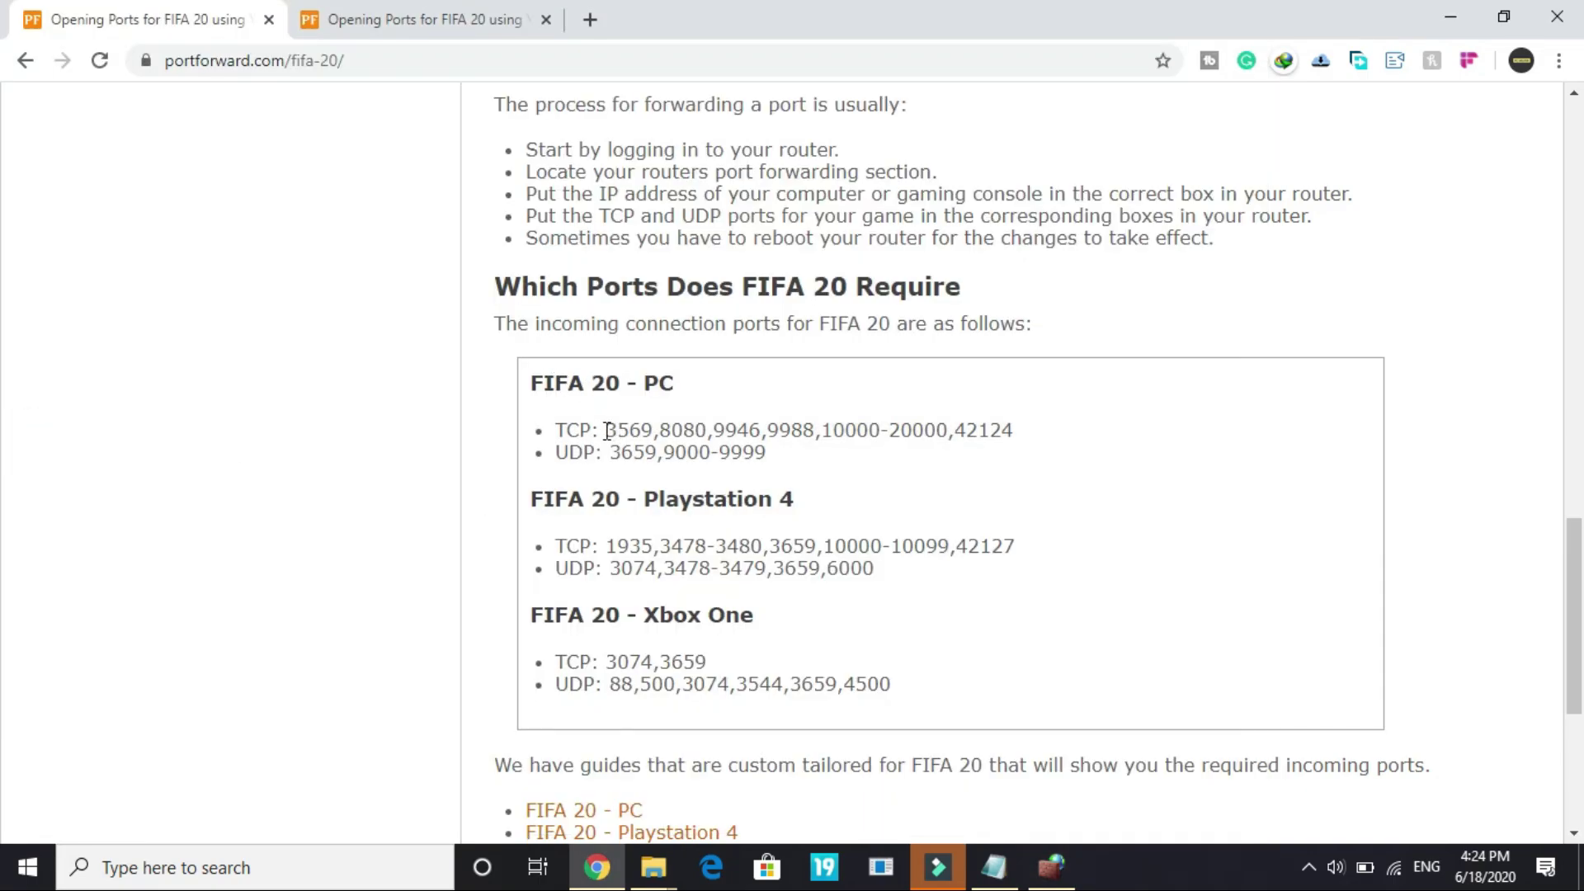
{"action": "left_click_drag", "start_coordinate": [608, 430], "coordinate": [1064, 426]}
{"action": "key", "text": "ctrl+c"}
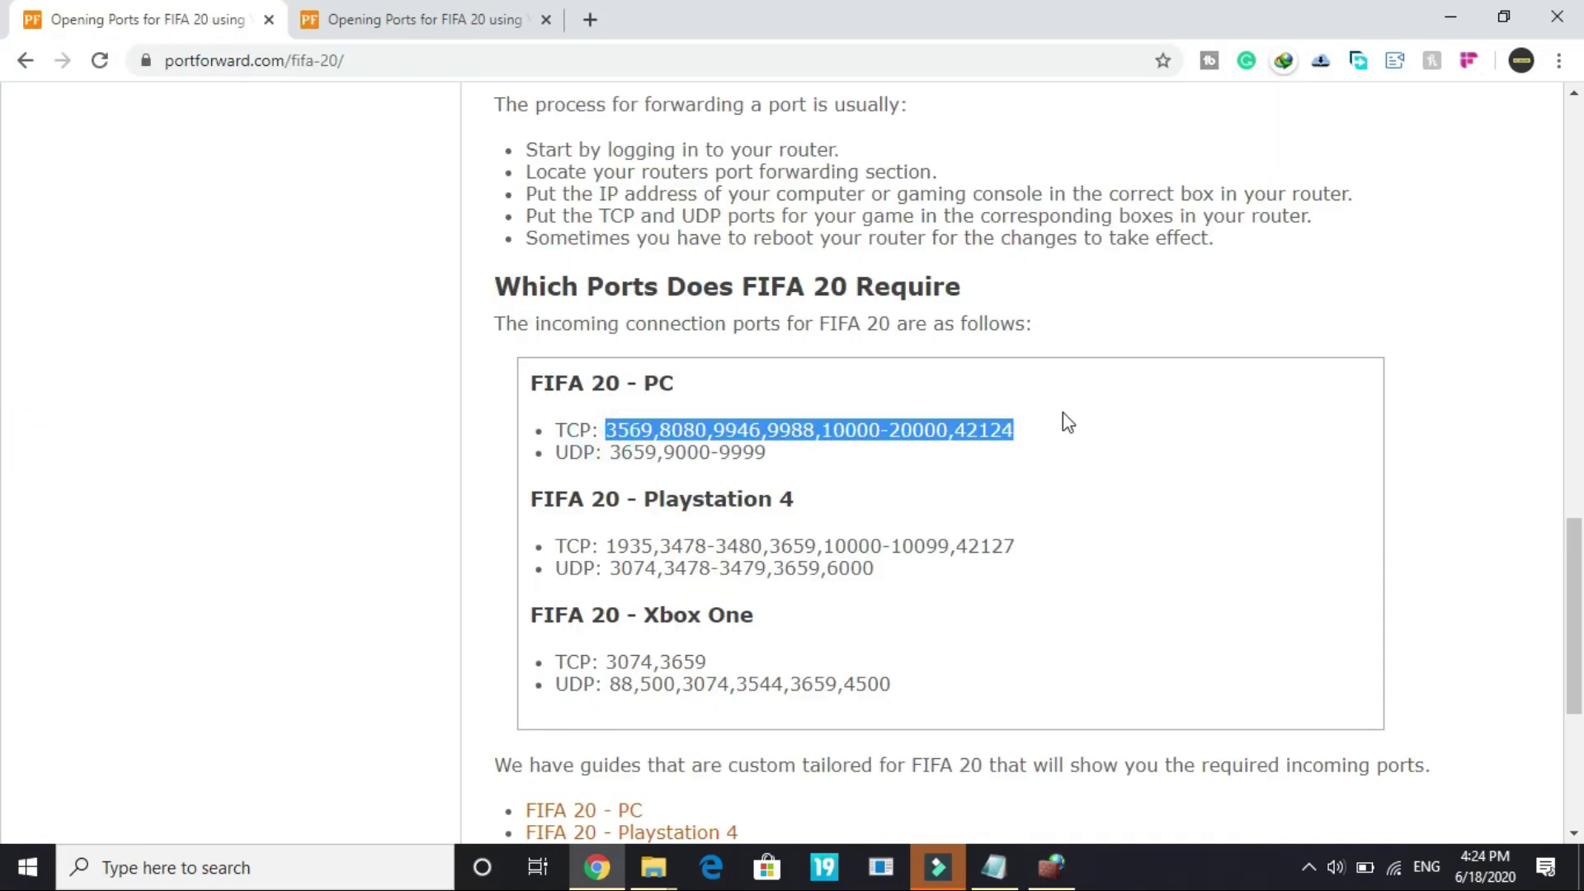
{"action": "left_click", "coordinate": [1051, 867]}
{"action": "key", "text": "ctrl+v"}
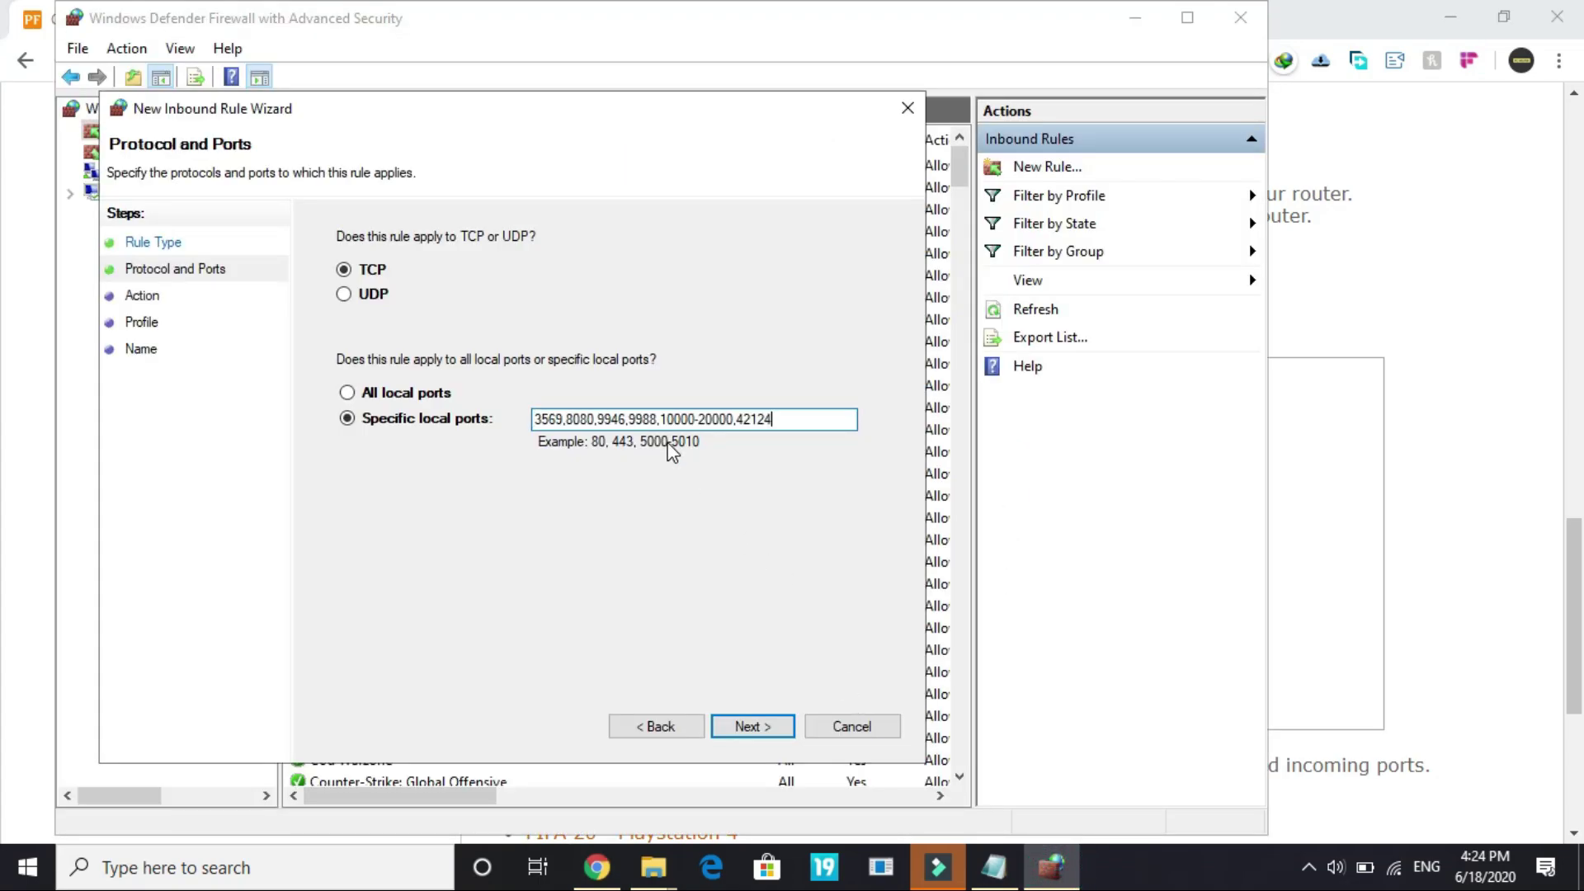
{"action": "left_click", "coordinate": [742, 730]}
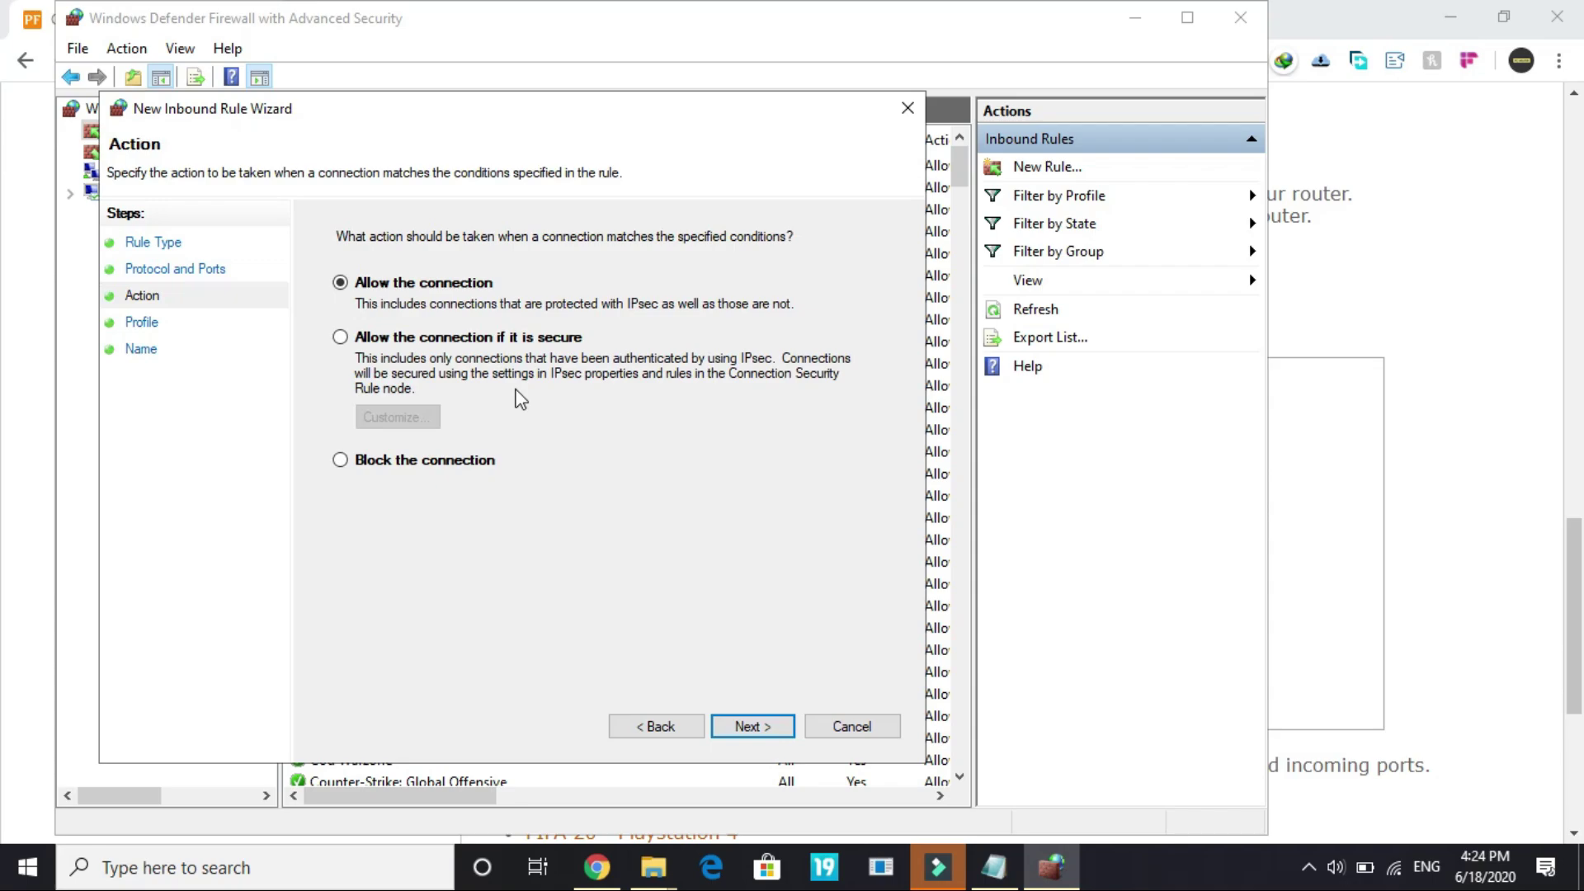
{"action": "left_click", "coordinate": [755, 730]}
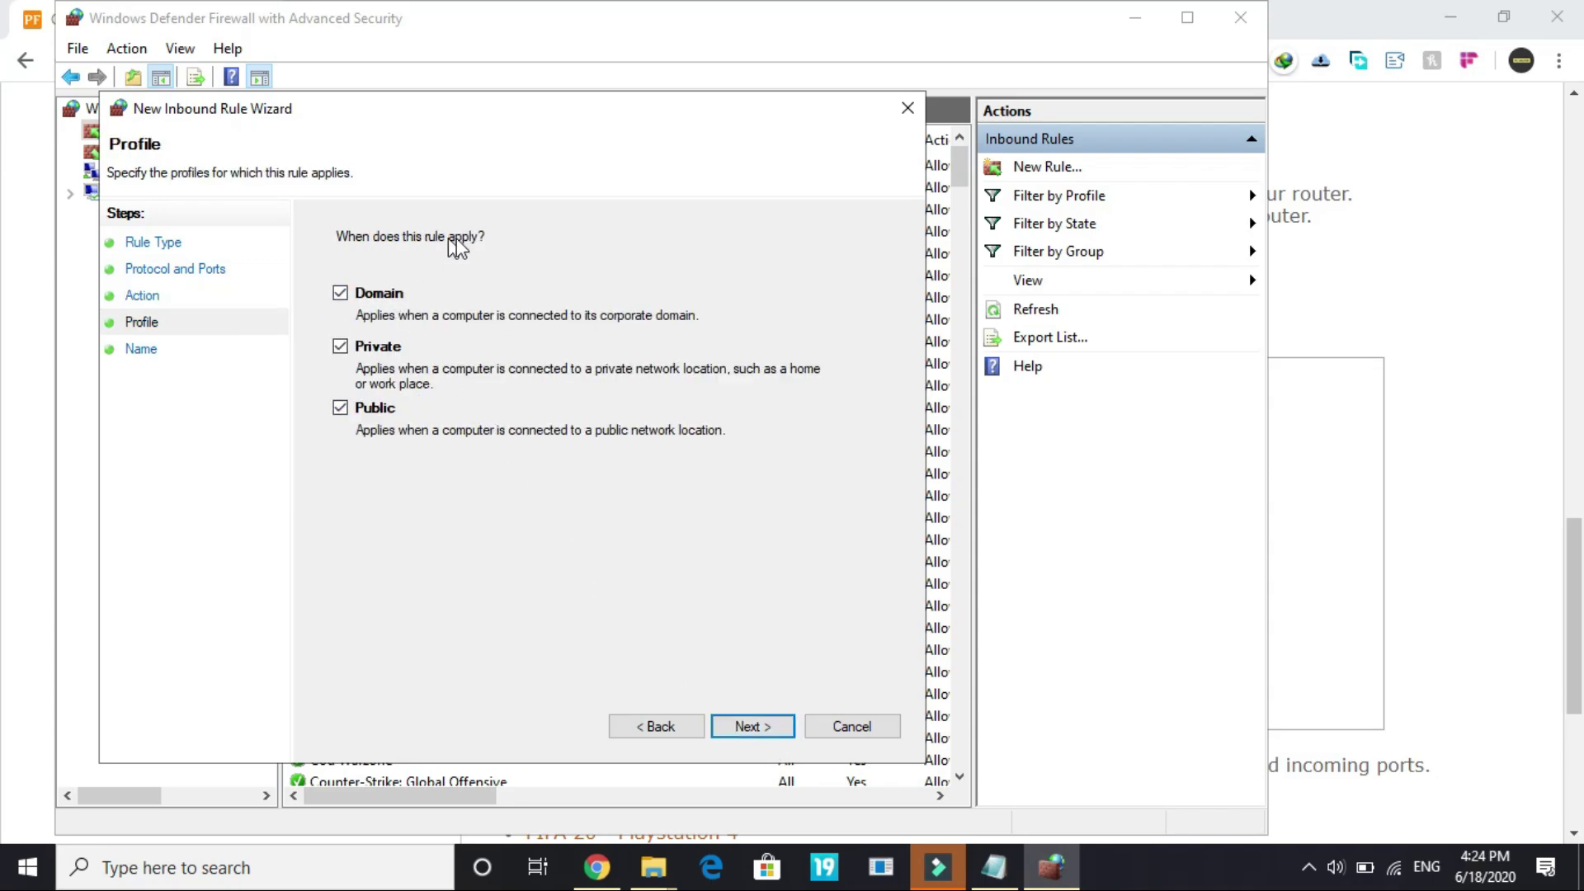
{"action": "left_click", "coordinate": [761, 726]}
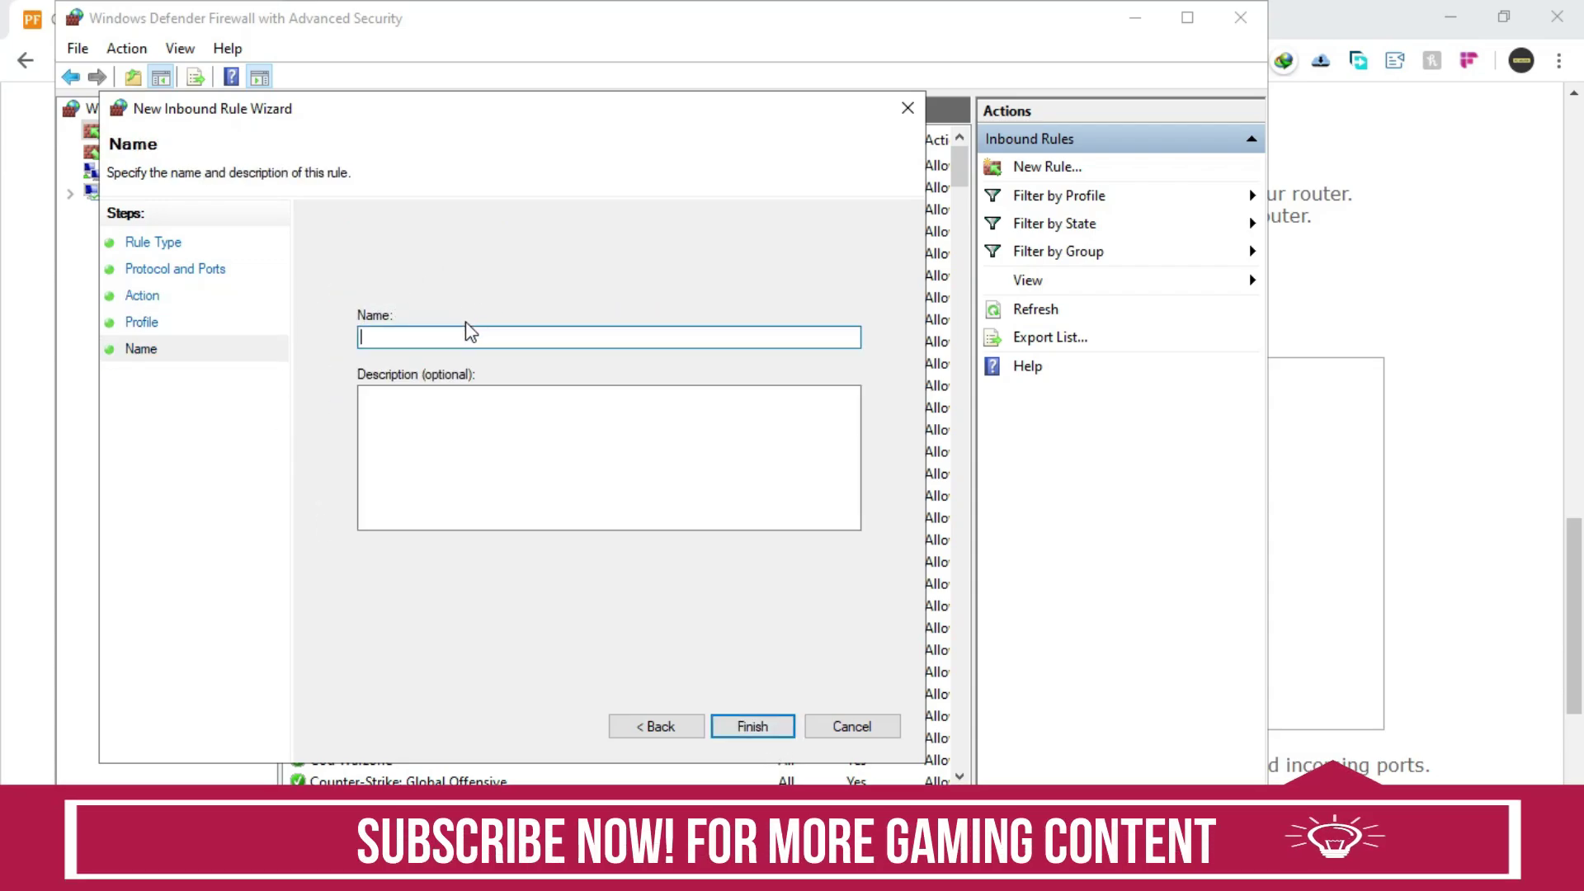
{"action": "type", "text": "FI"}
{"action": "type", "text": "FA"}
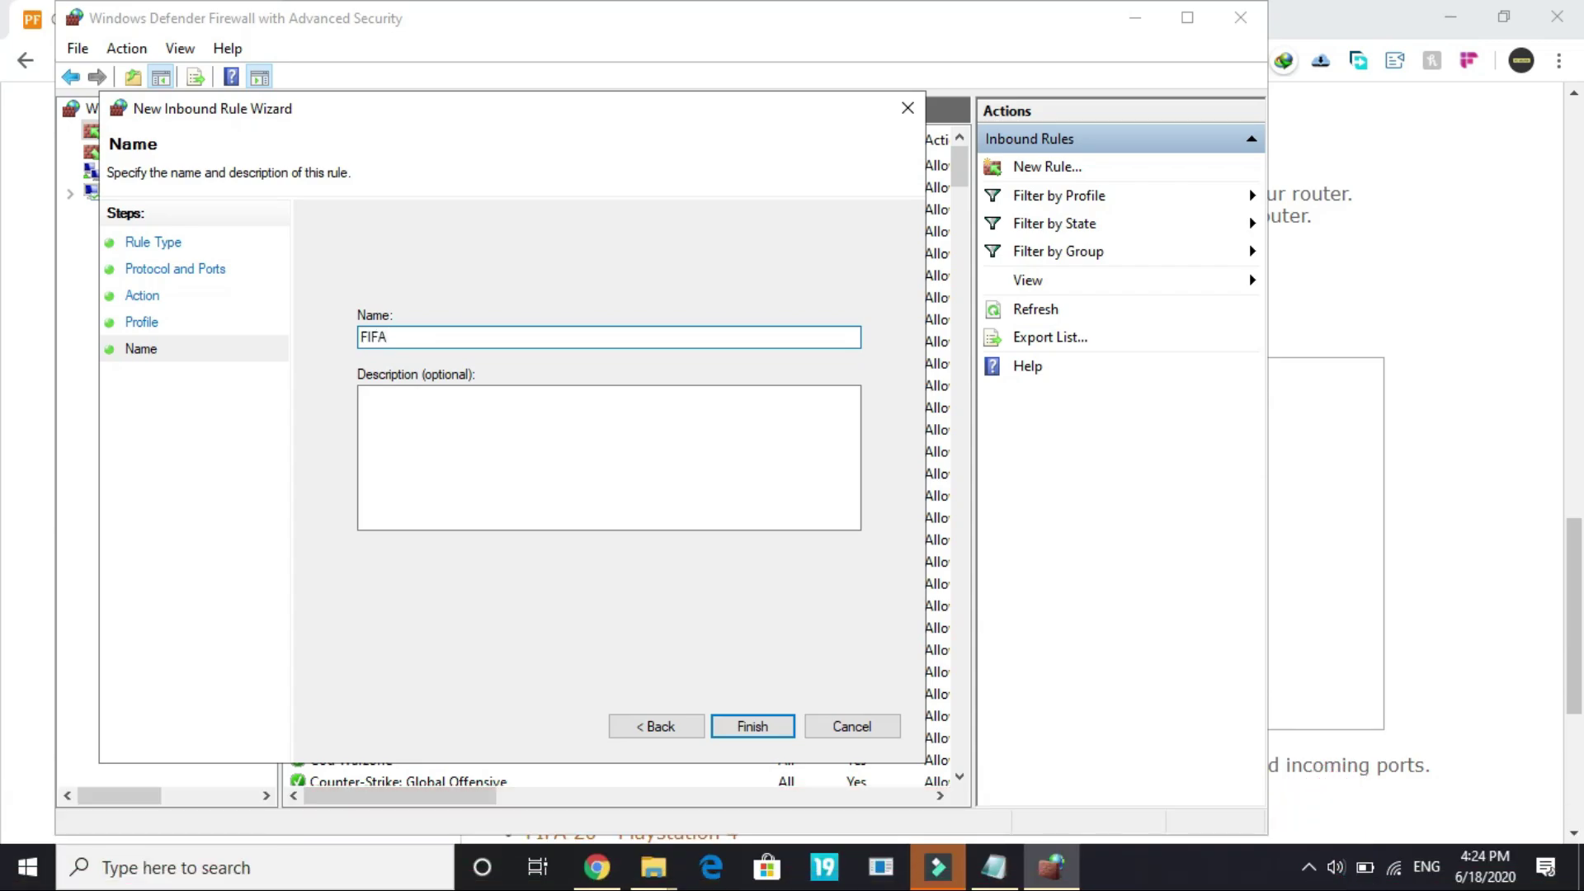
{"action": "type", "text": " 20"}
Finish the FIFA 20 rule and begin a new UDP port-based inbound rule
{"action": "key", "text": "Return"}
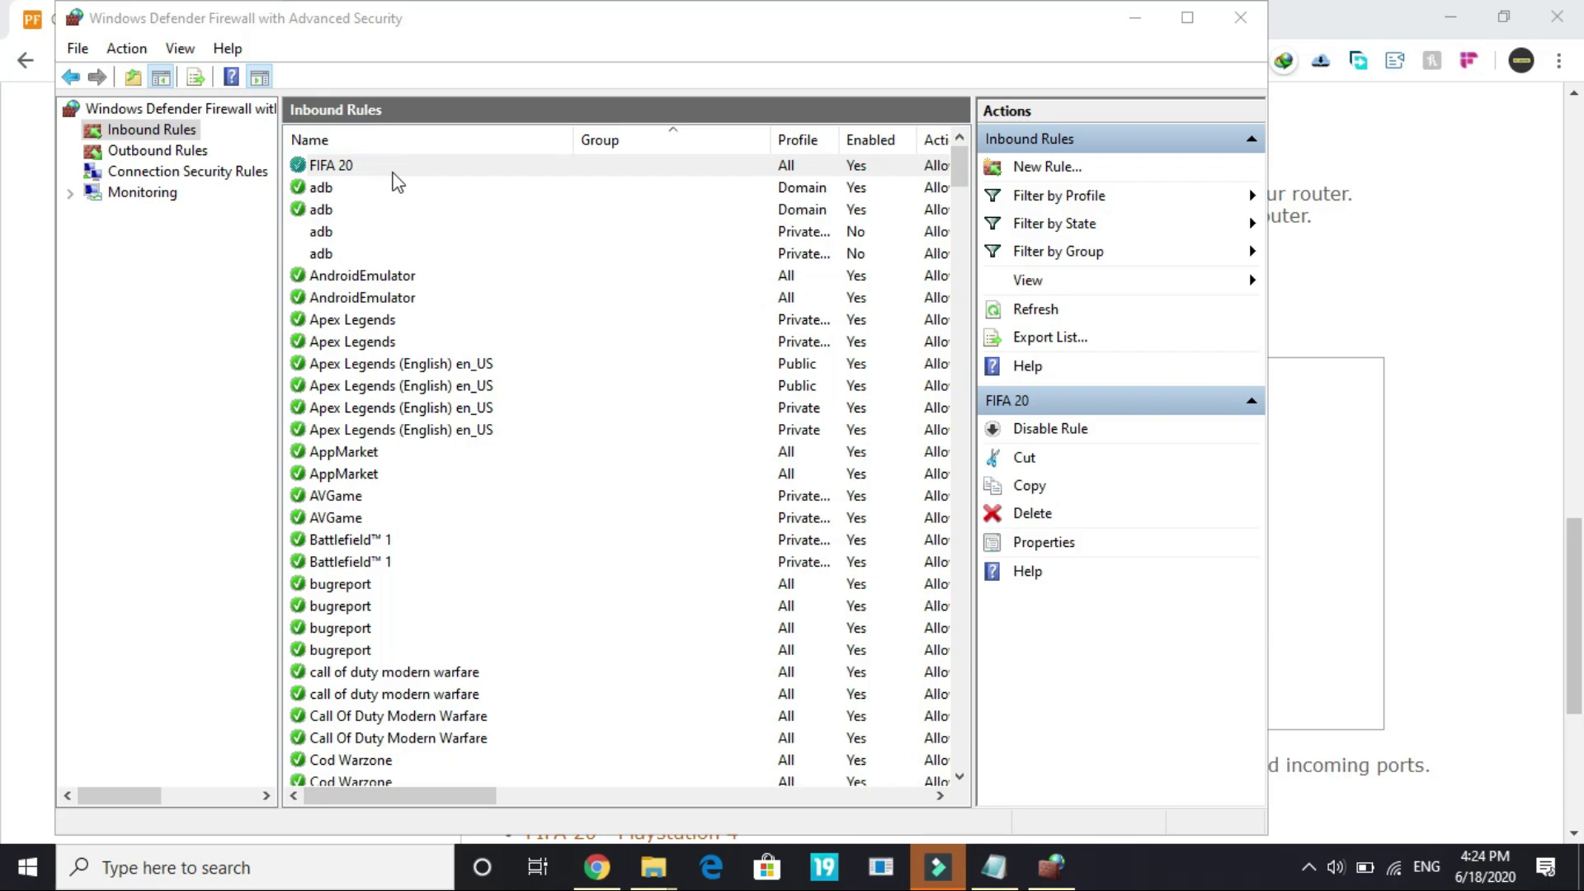
{"action": "left_click", "coordinate": [1037, 166]}
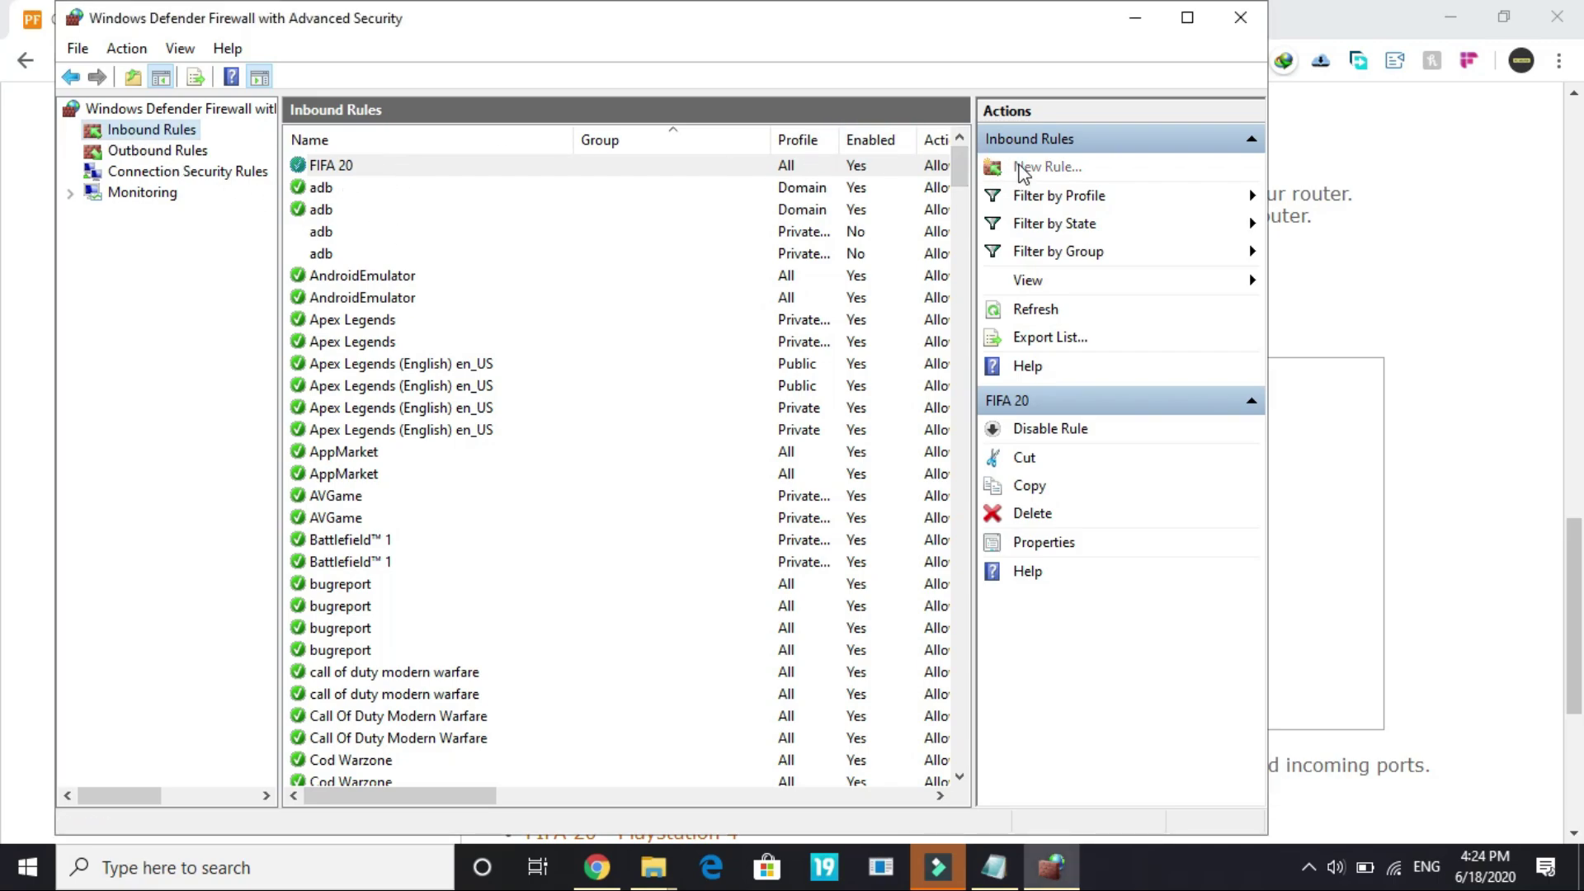
{"action": "left_click", "coordinate": [404, 380]}
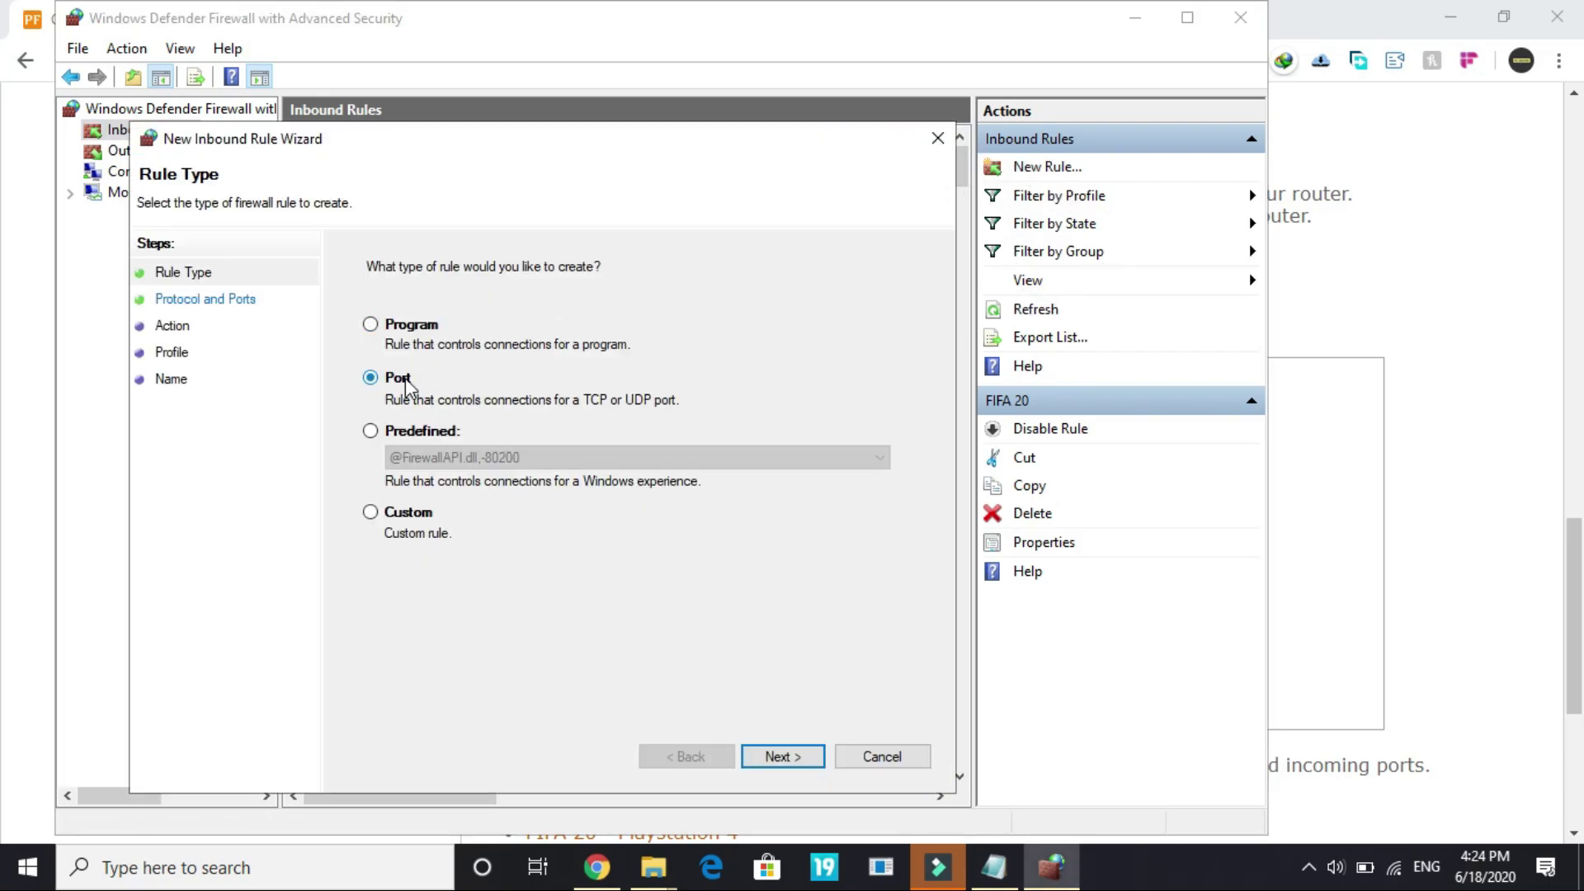
{"action": "left_click", "coordinate": [796, 754]}
{"action": "left_click", "coordinate": [375, 324]}
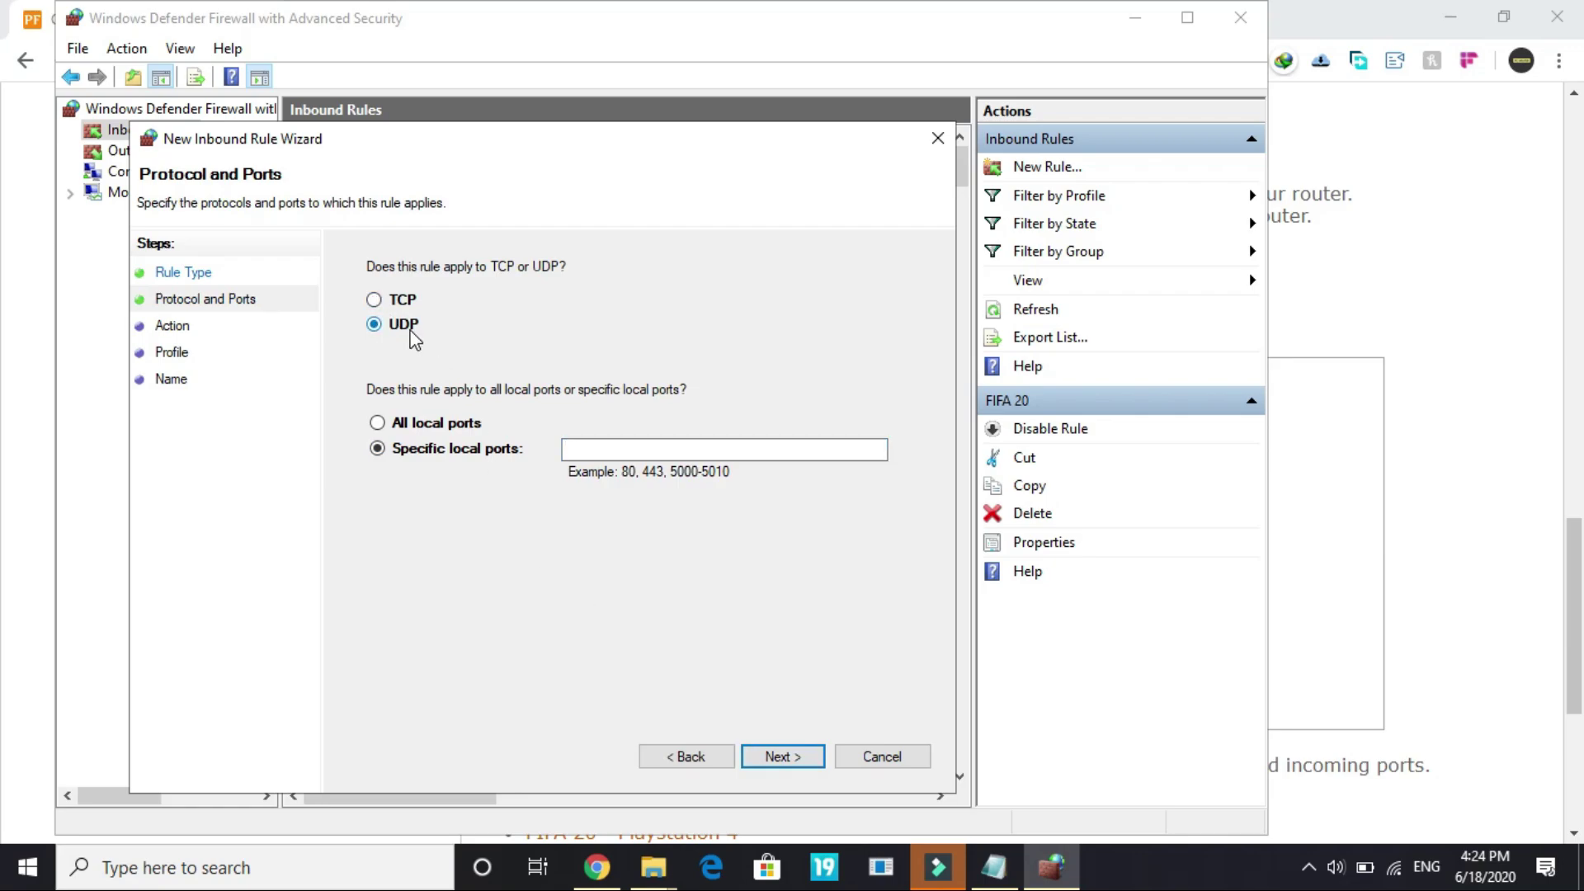
Copy the PC UDP ports 3659,9000-9999 from the guide into the rule's local ports
{"action": "left_click", "coordinate": [28, 362]}
{"action": "left_click_drag", "start_coordinate": [607, 452], "coordinate": [834, 465]}
{"action": "key", "text": "ctrl+c"}
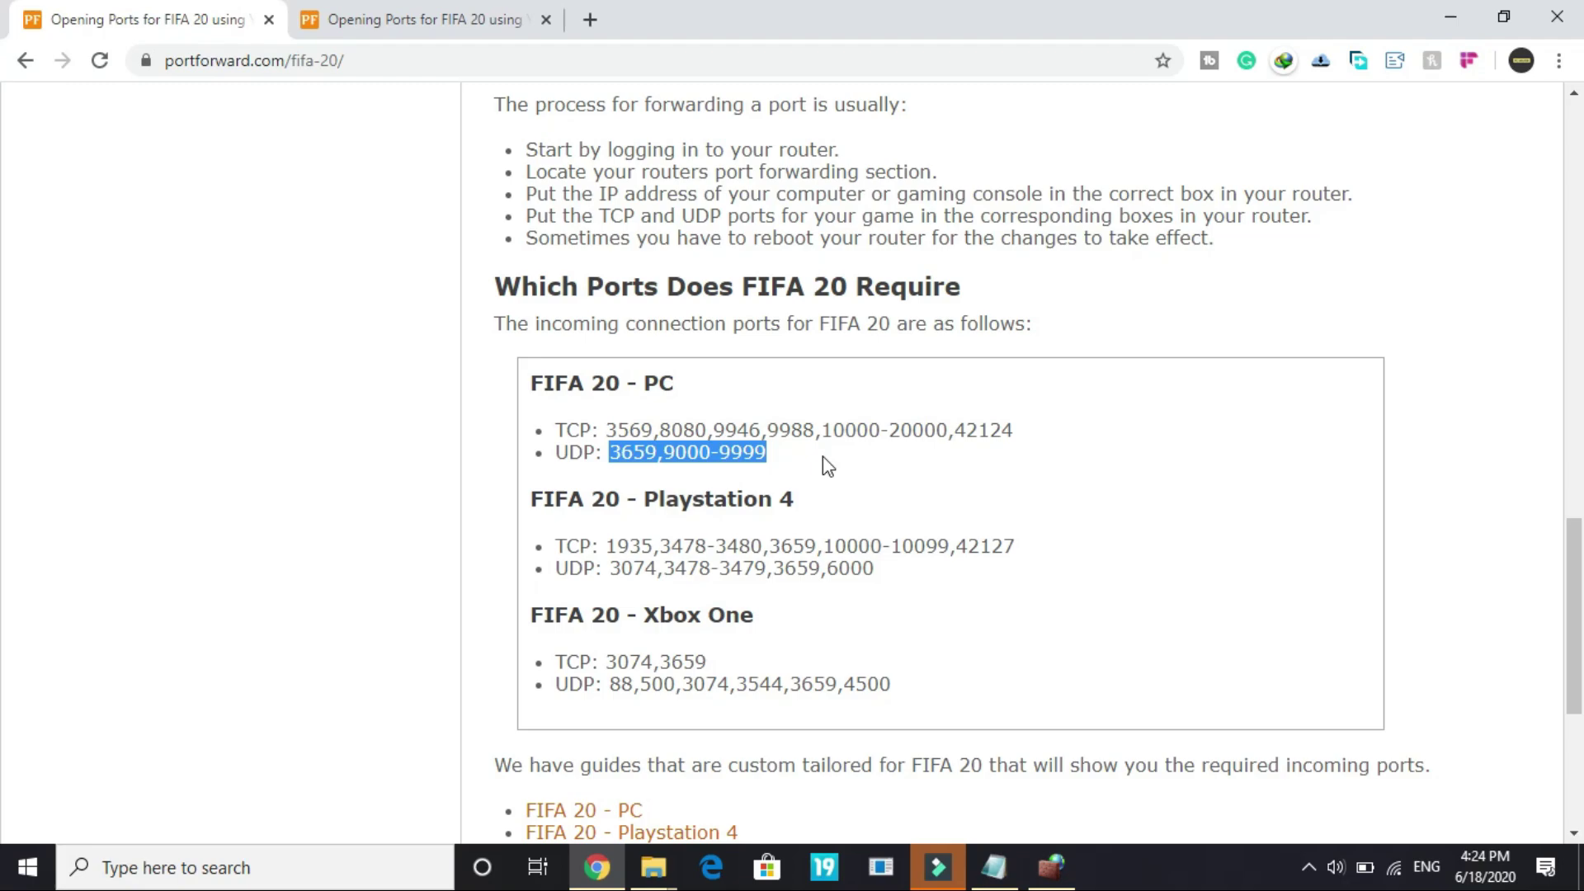
{"action": "key", "text": "alt+Tab"}
{"action": "left_click", "coordinate": [640, 445]}
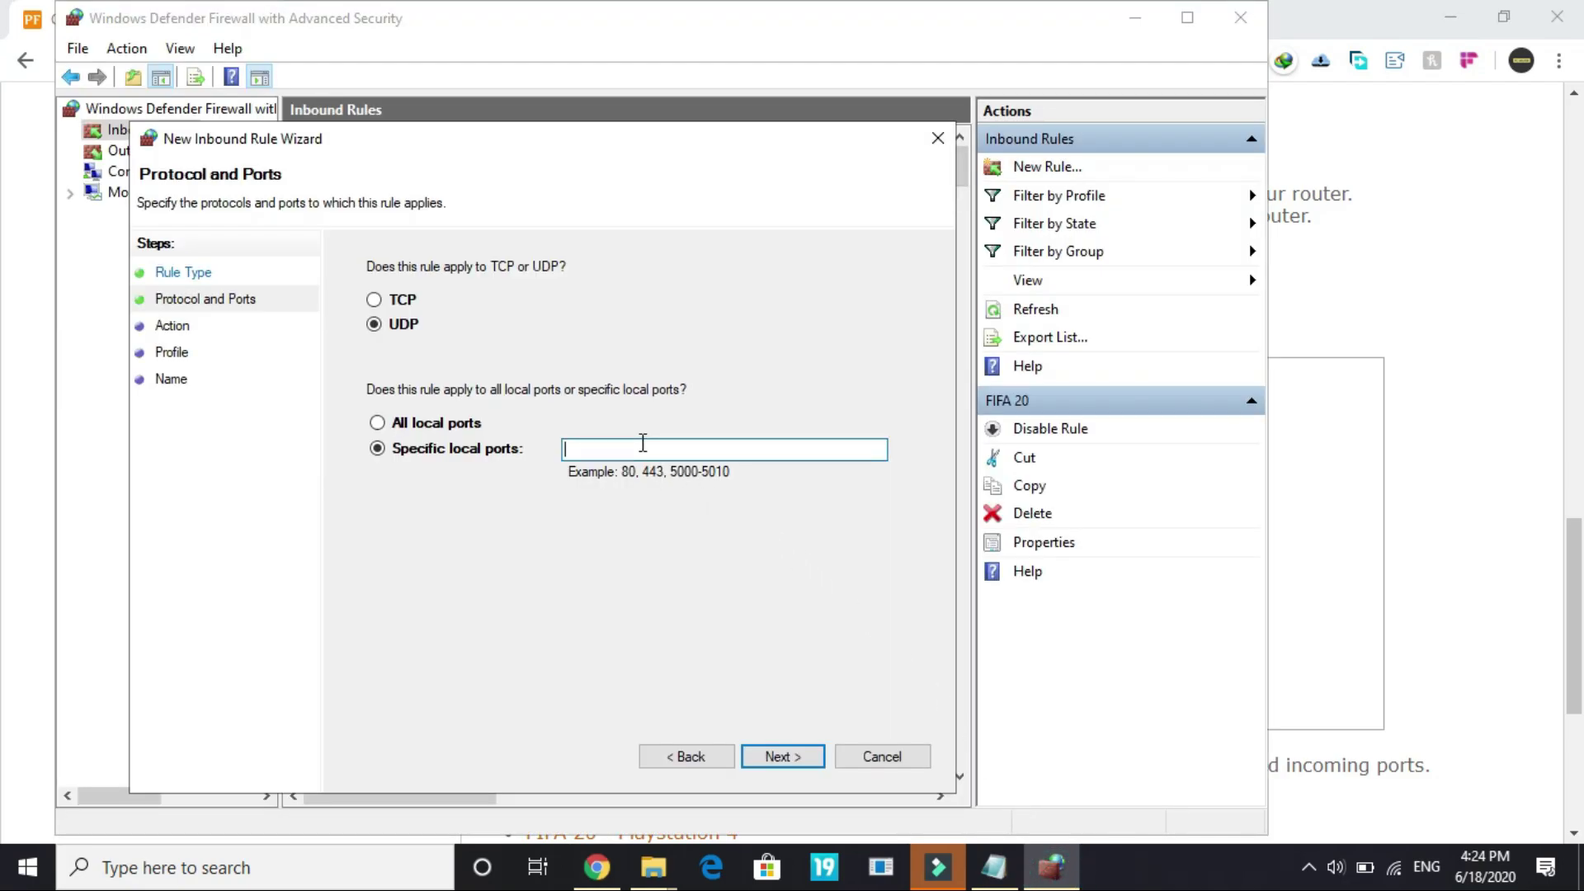
{"action": "key", "text": "ctrl+v"}
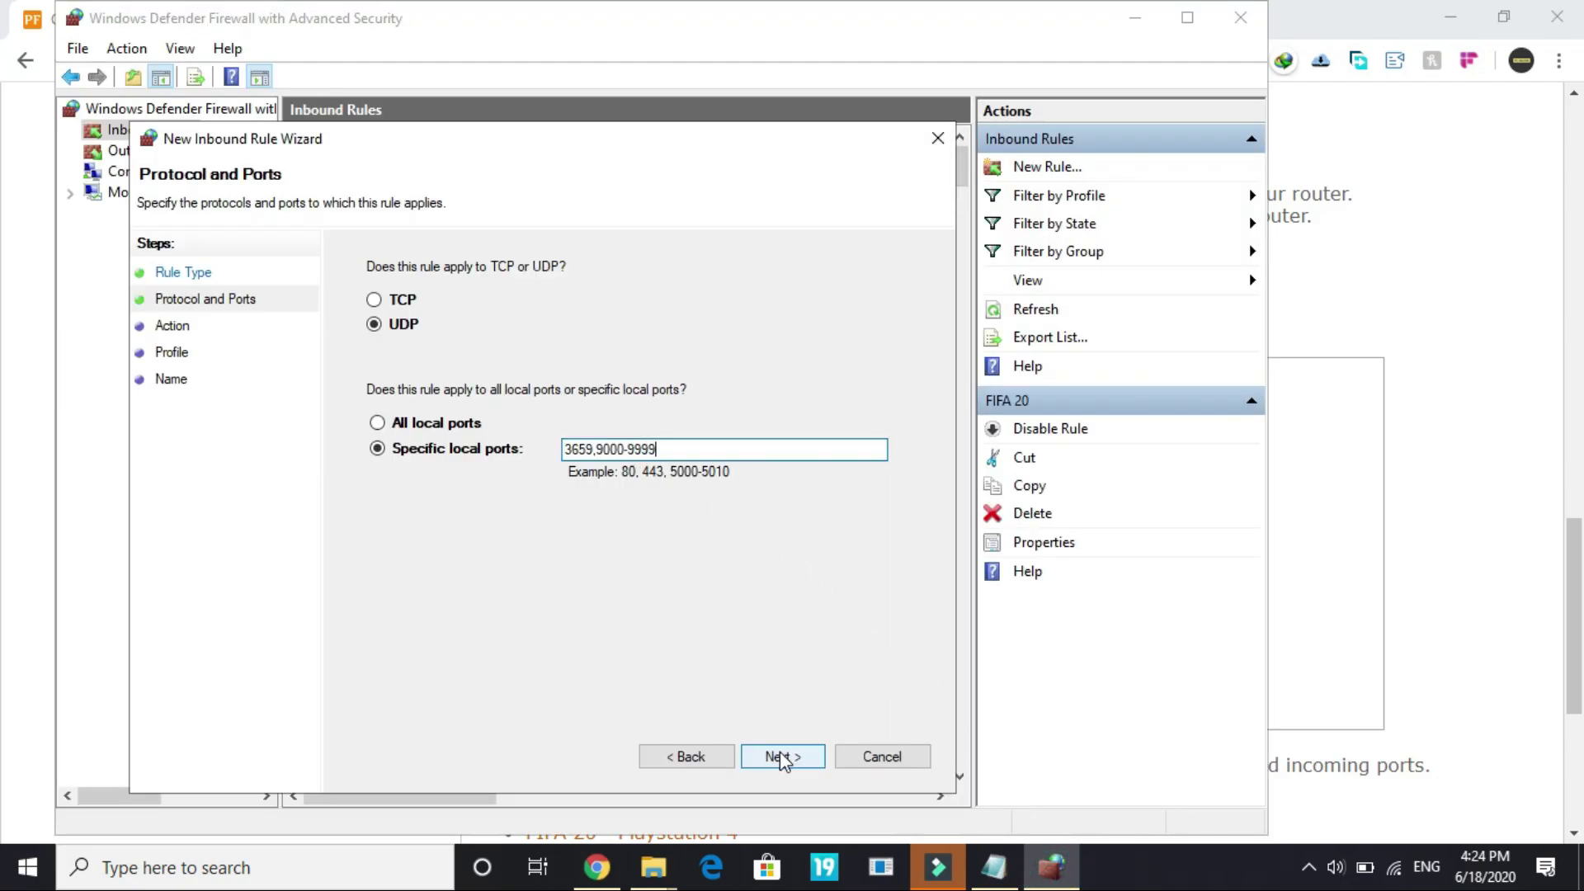
Allow connections on all profiles, finish the rule as Fifa 2020, and close the firewall
{"action": "left_click", "coordinate": [779, 757]}
{"action": "left_click", "coordinate": [786, 764]}
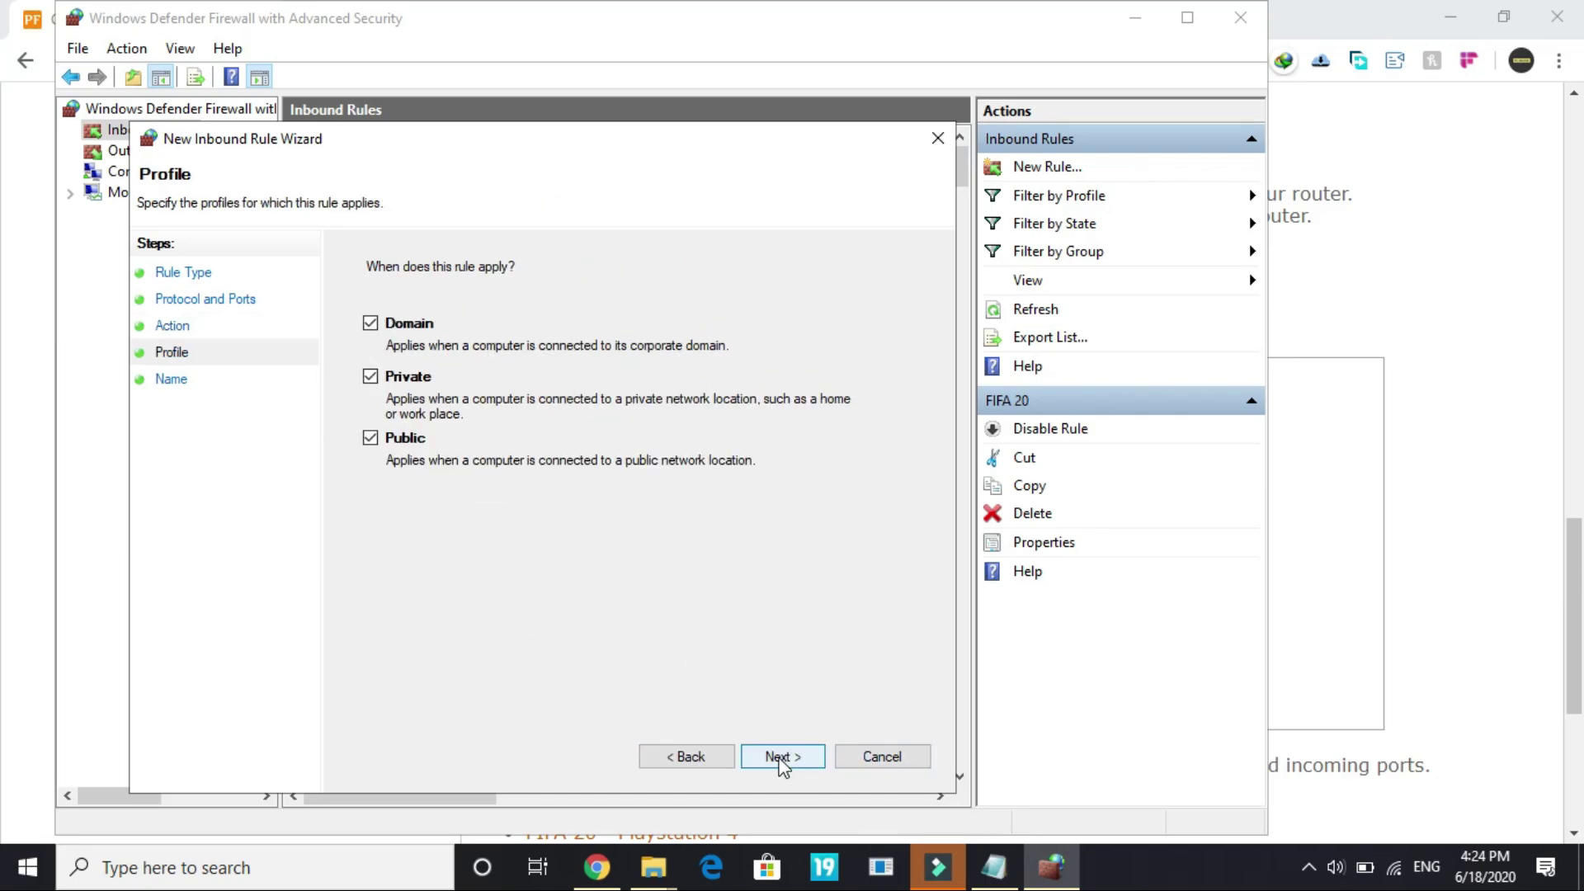
{"action": "left_click", "coordinate": [782, 756]}
{"action": "type", "text": "F"}
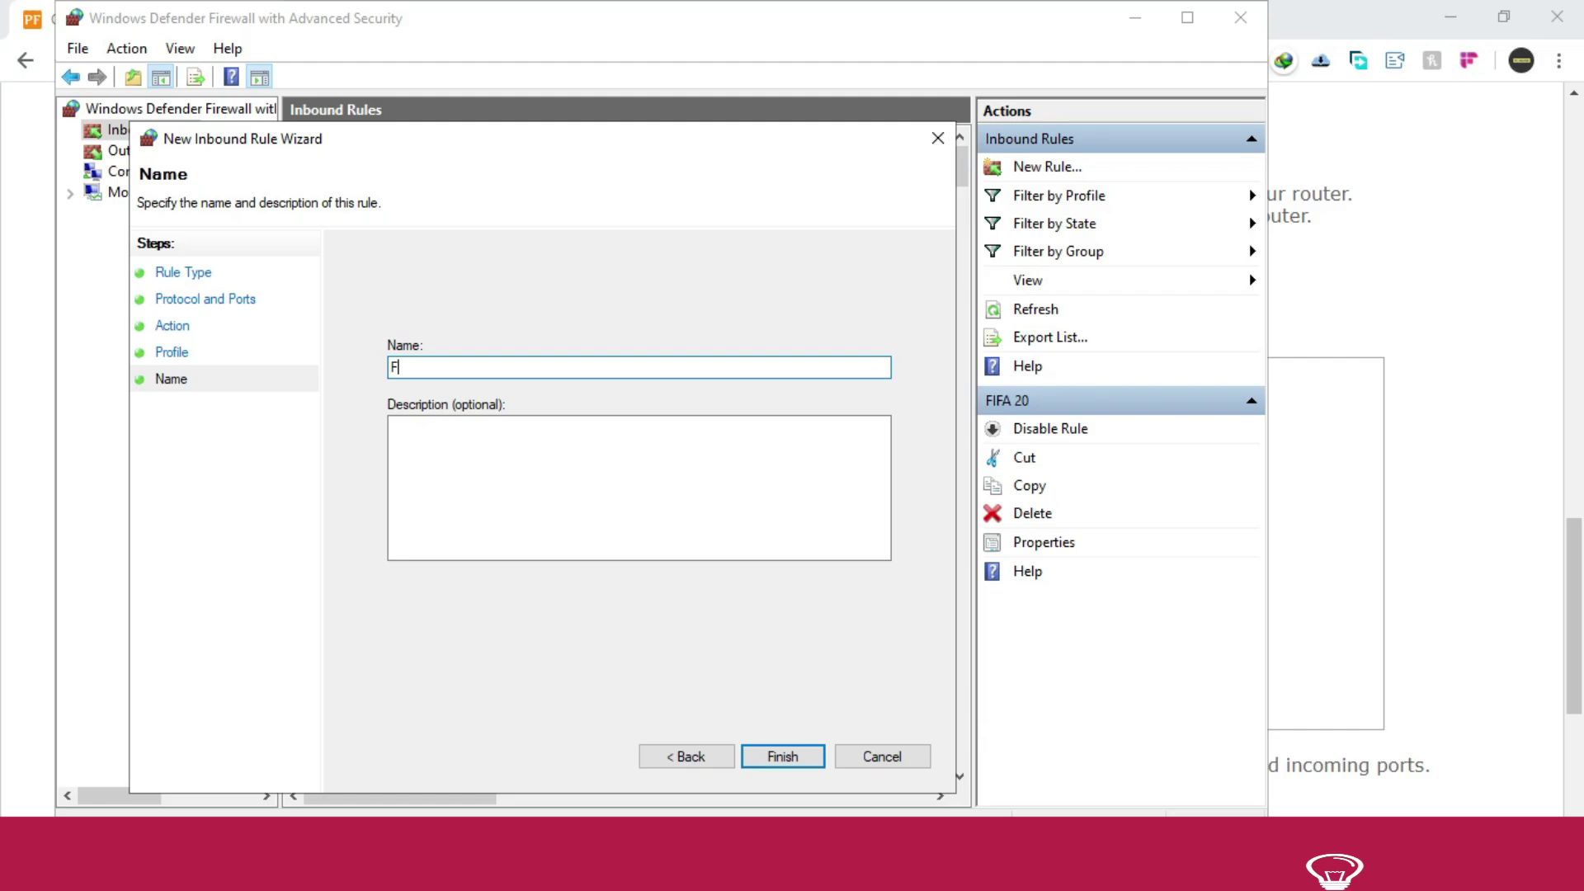
{"action": "type", "text": "ifa 2"}
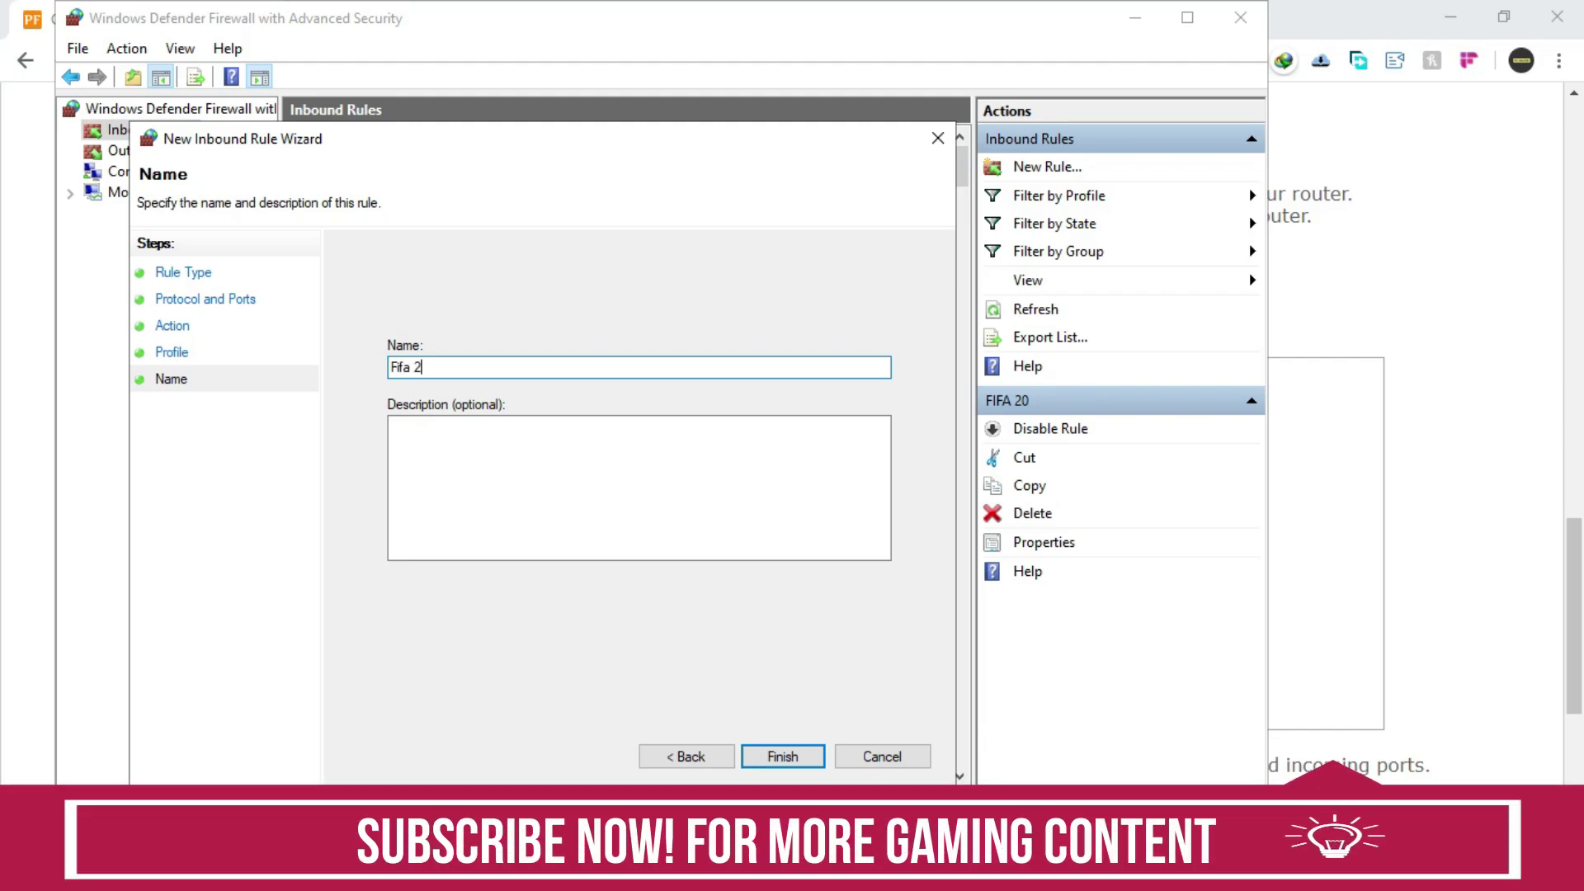
{"action": "type", "text": "020"}
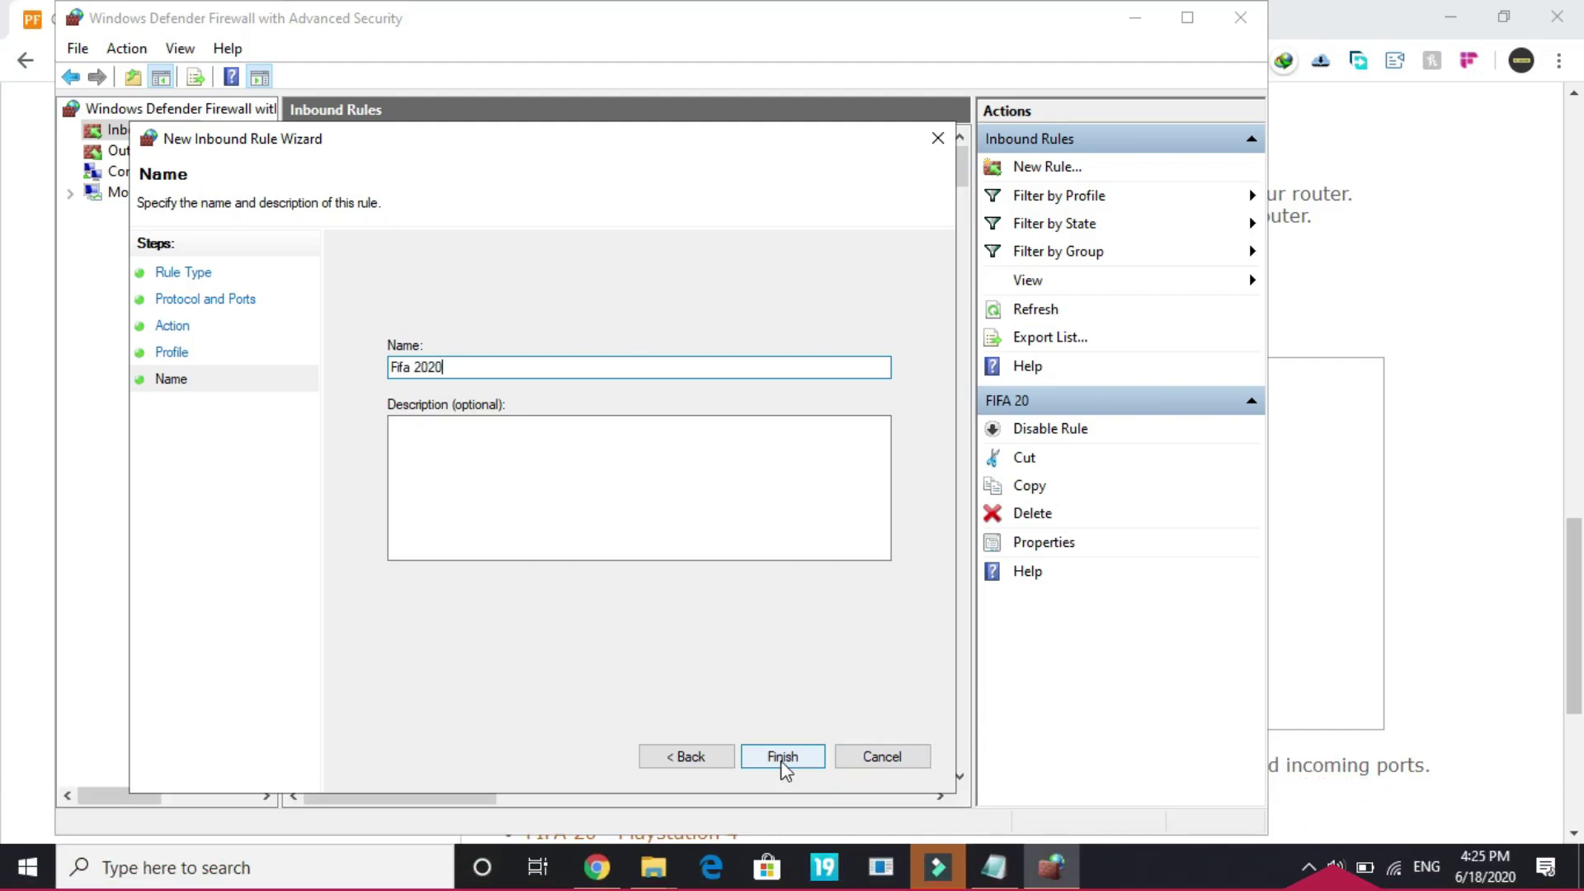
{"action": "left_click", "coordinate": [782, 755]}
{"action": "left_click", "coordinate": [1238, 18]}
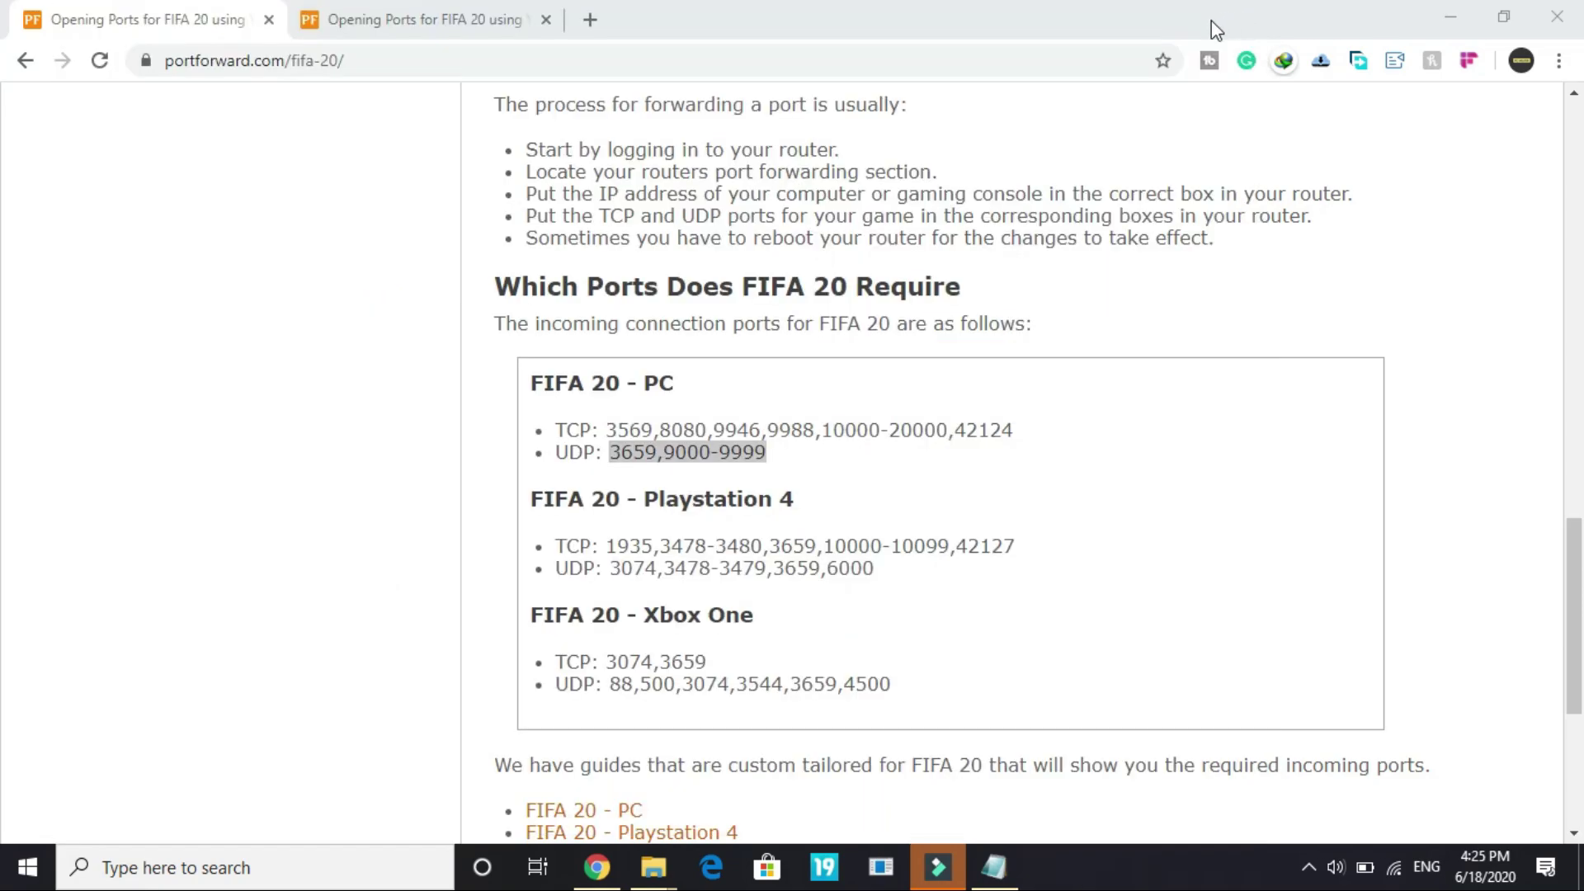
Minimize Chrome, run ipconfig /flushdns in Command Prompt, then close the console
{"action": "left_click", "coordinate": [1450, 19]}
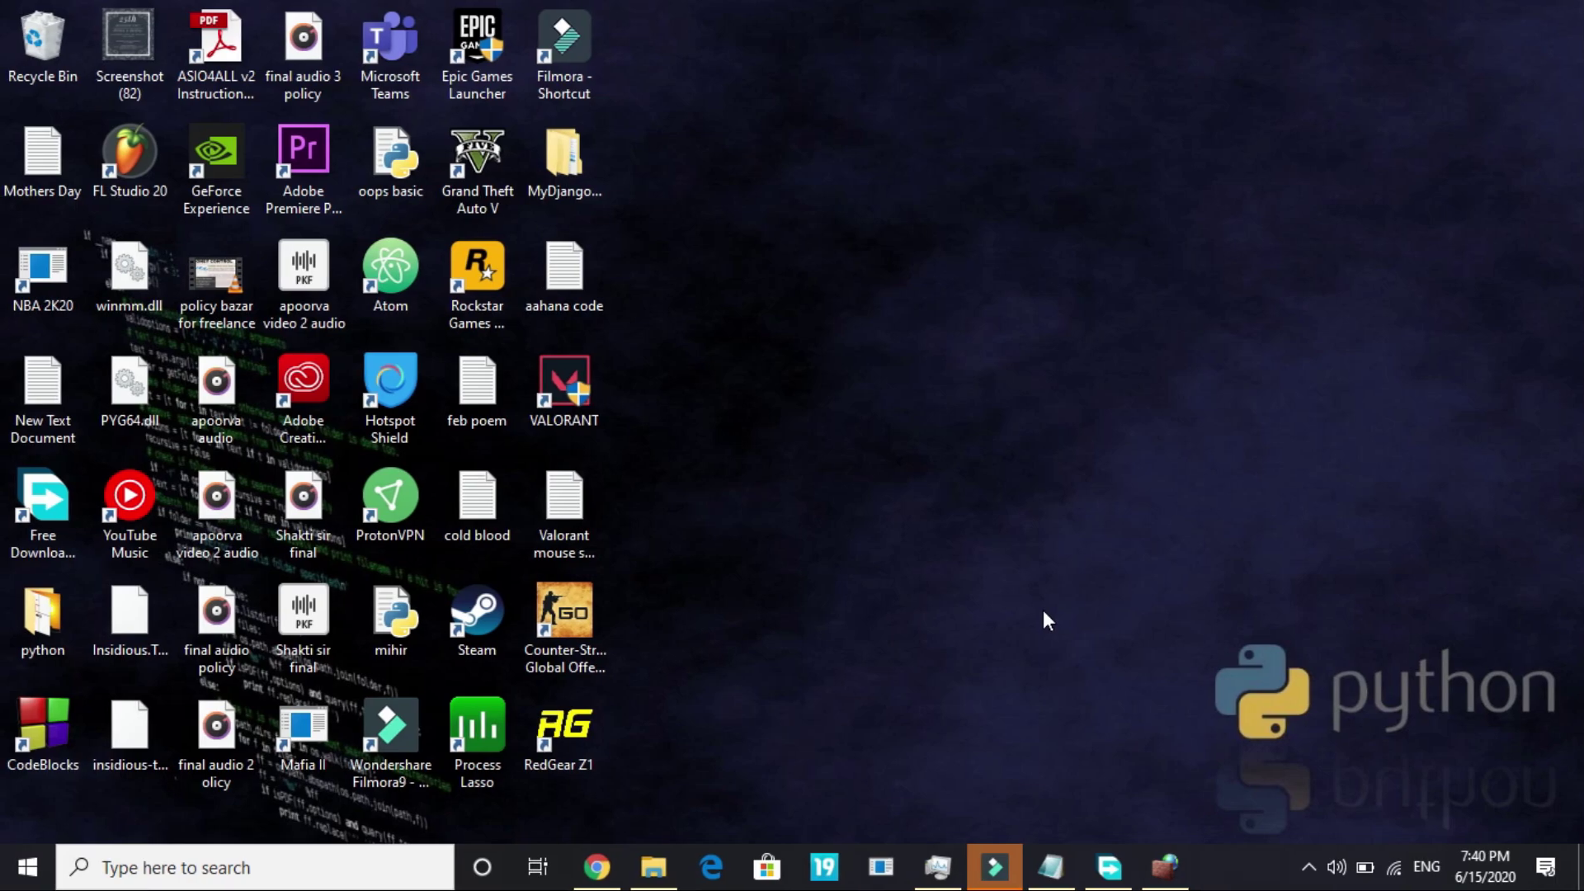
{"action": "left_click", "coordinate": [157, 873]}
{"action": "type", "text": "cmd"}
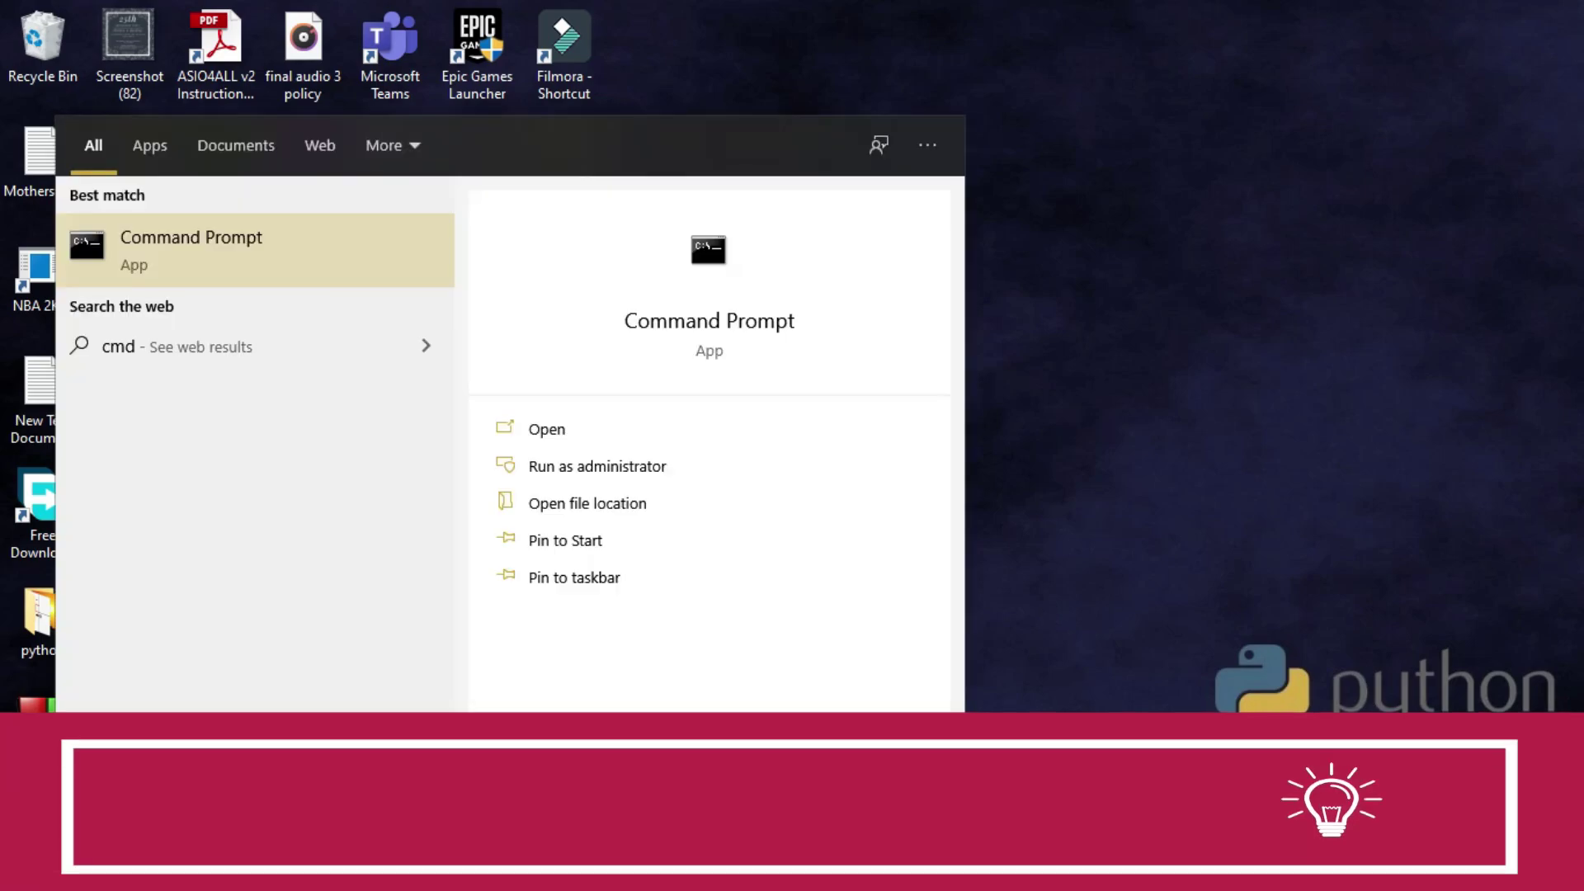
{"action": "left_click", "coordinate": [236, 245]}
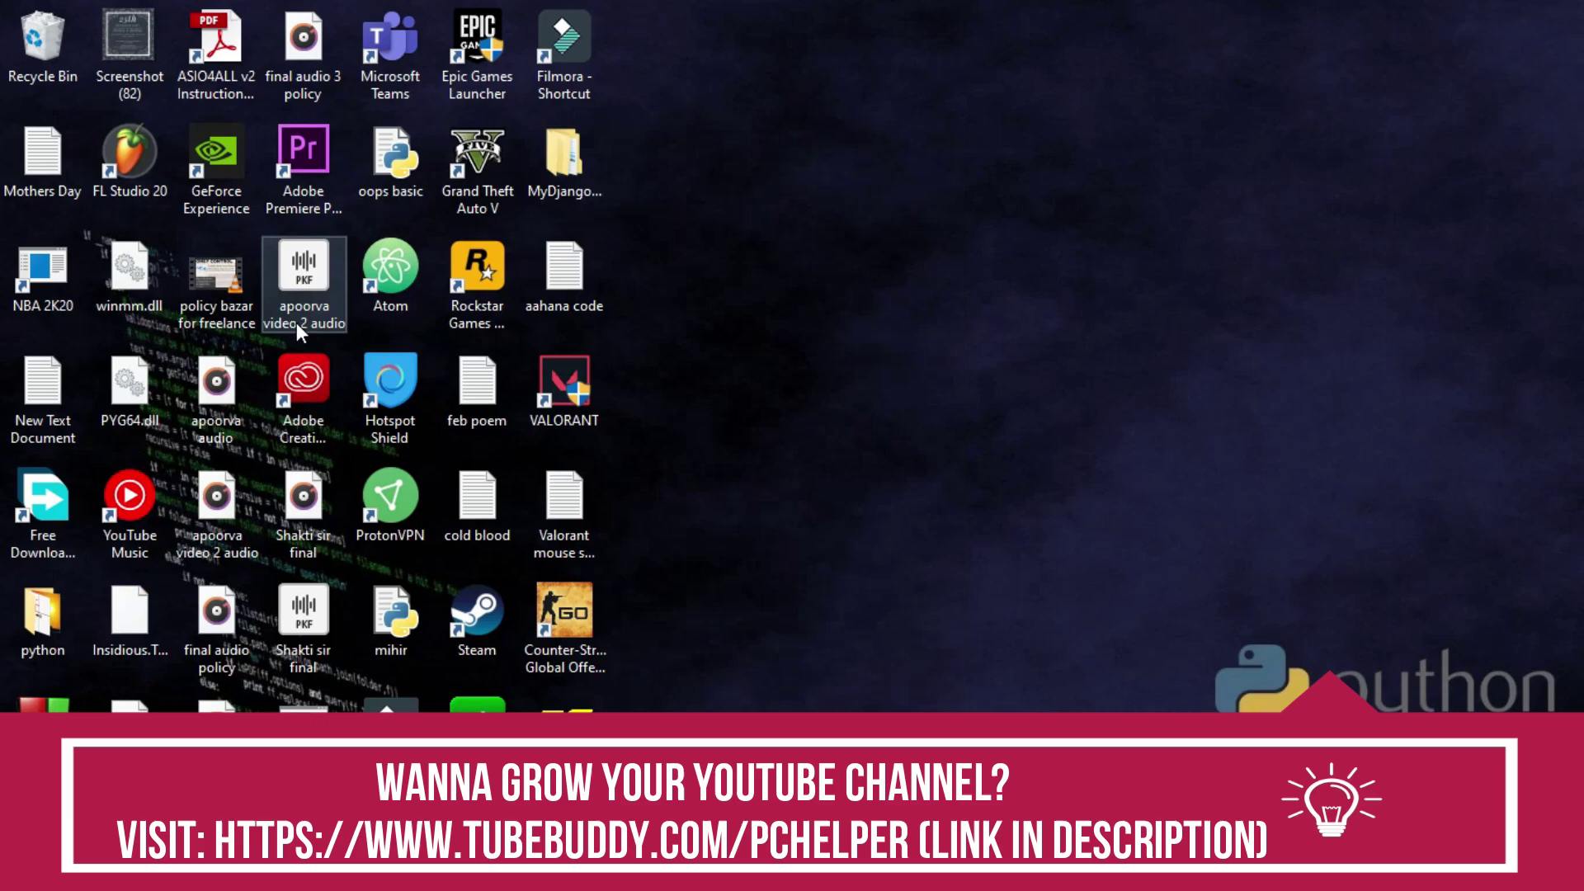
{"action": "type", "text": "ip"}
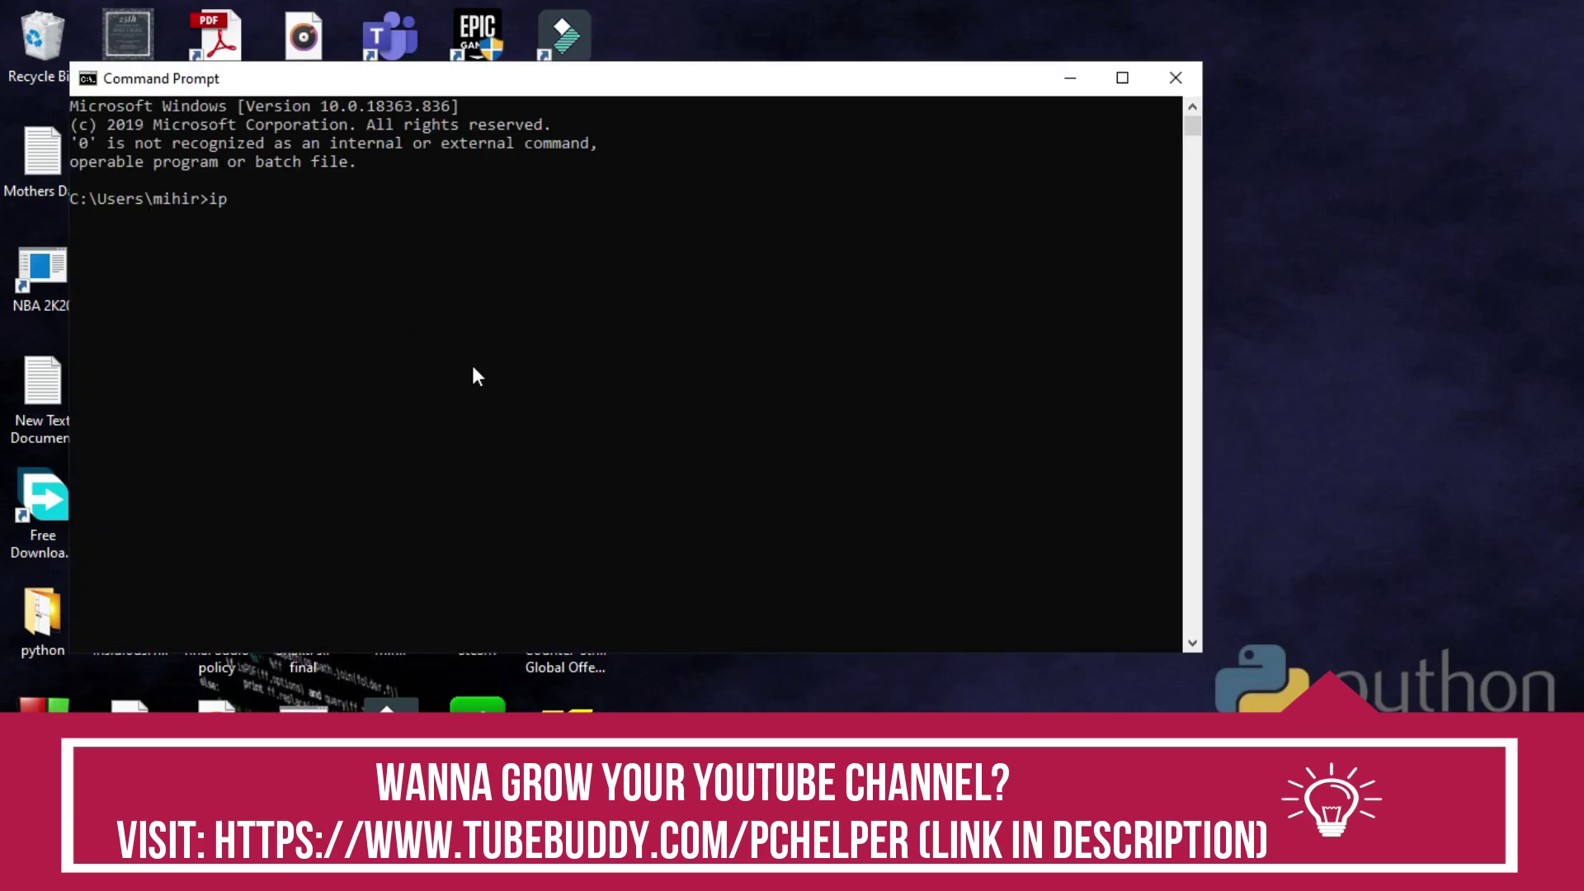
{"action": "type", "text": "con"}
{"action": "type", "text": "fig "}
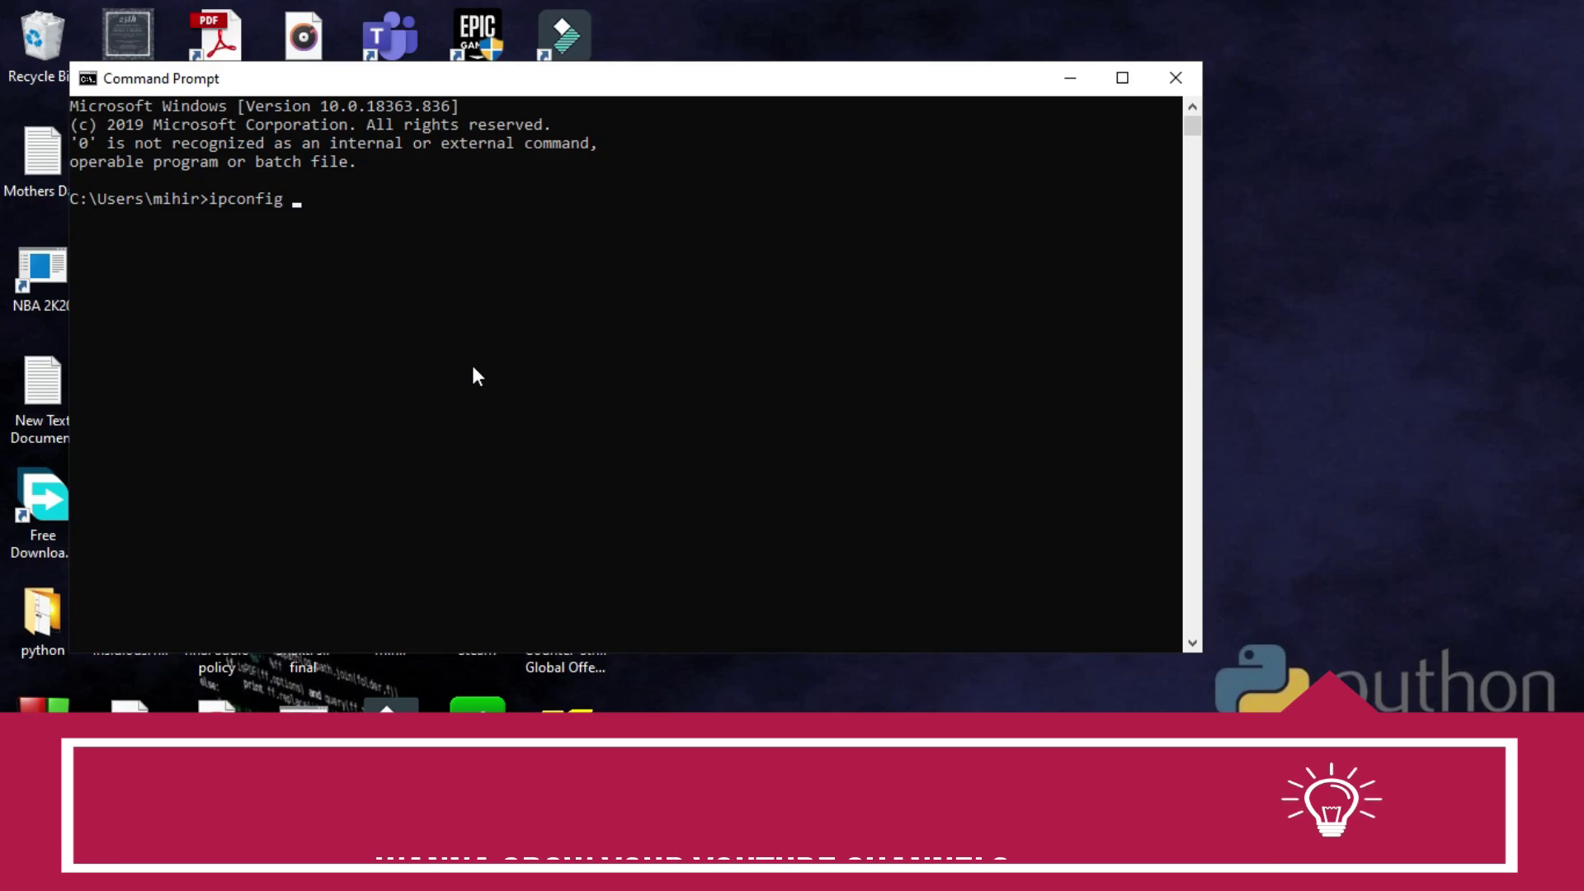
{"action": "type", "text": "/f"}
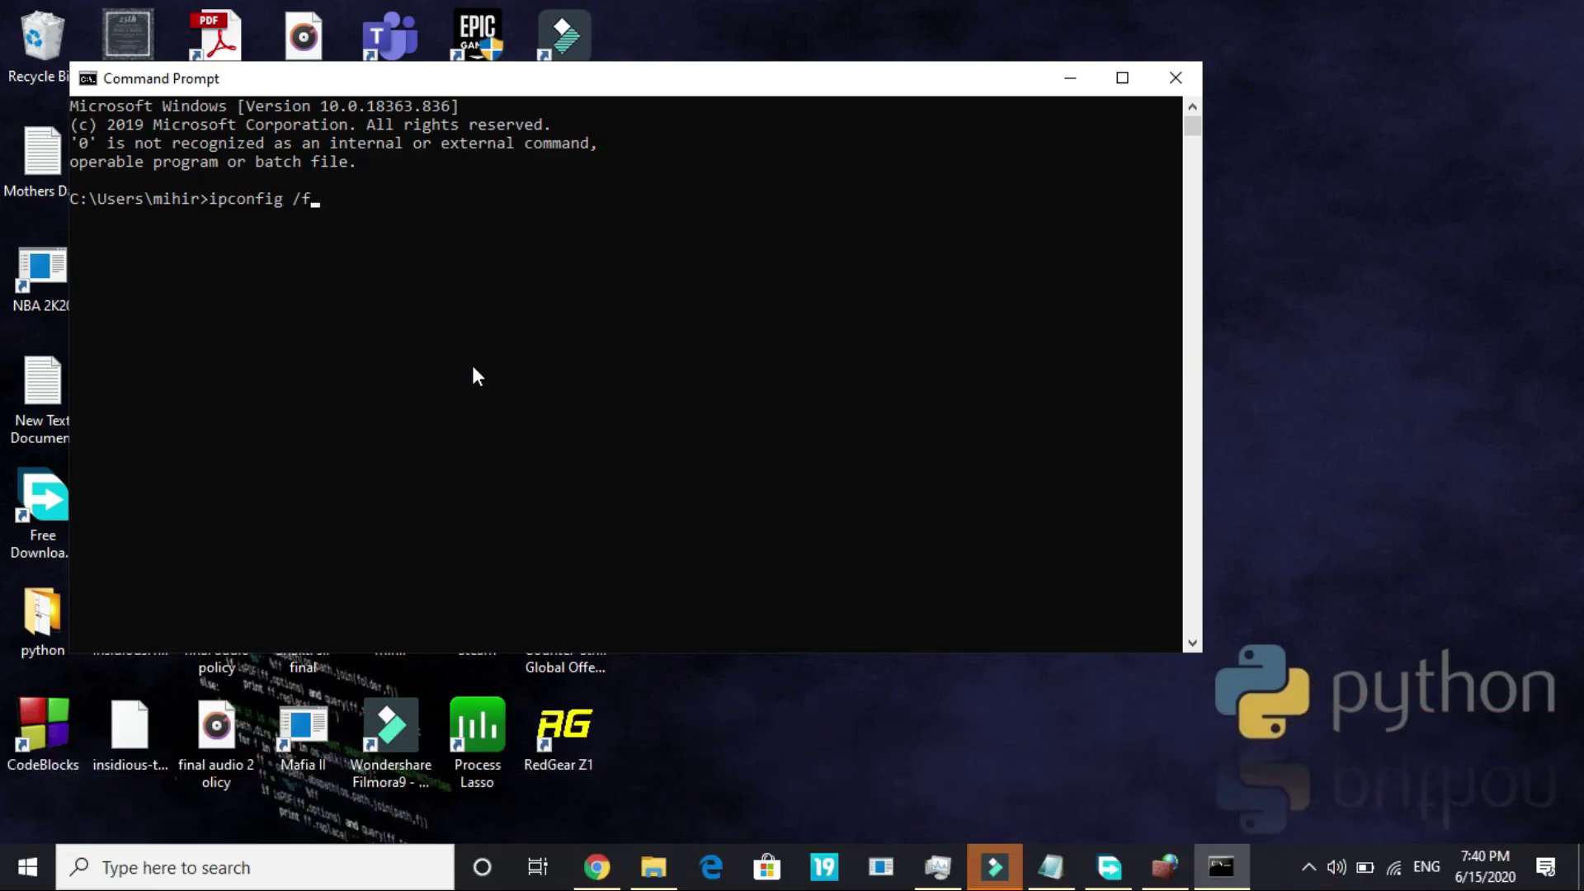
{"action": "type", "text": "lushd"}
{"action": "type", "text": "ns"}
{"action": "key", "text": "Return"}
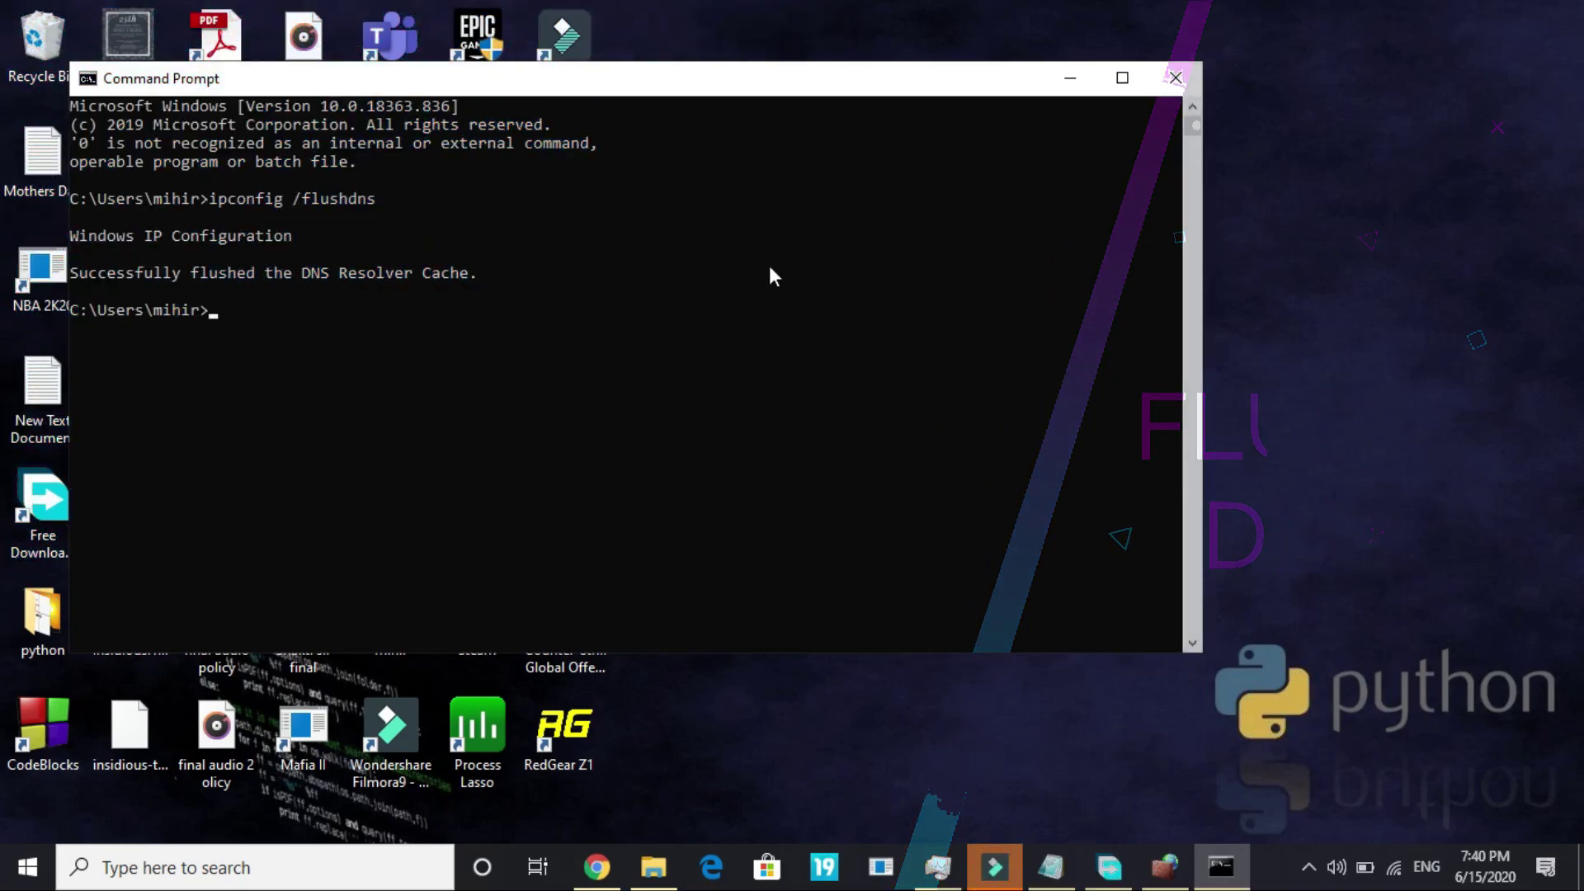
{"action": "left_click", "coordinate": [1177, 77]}
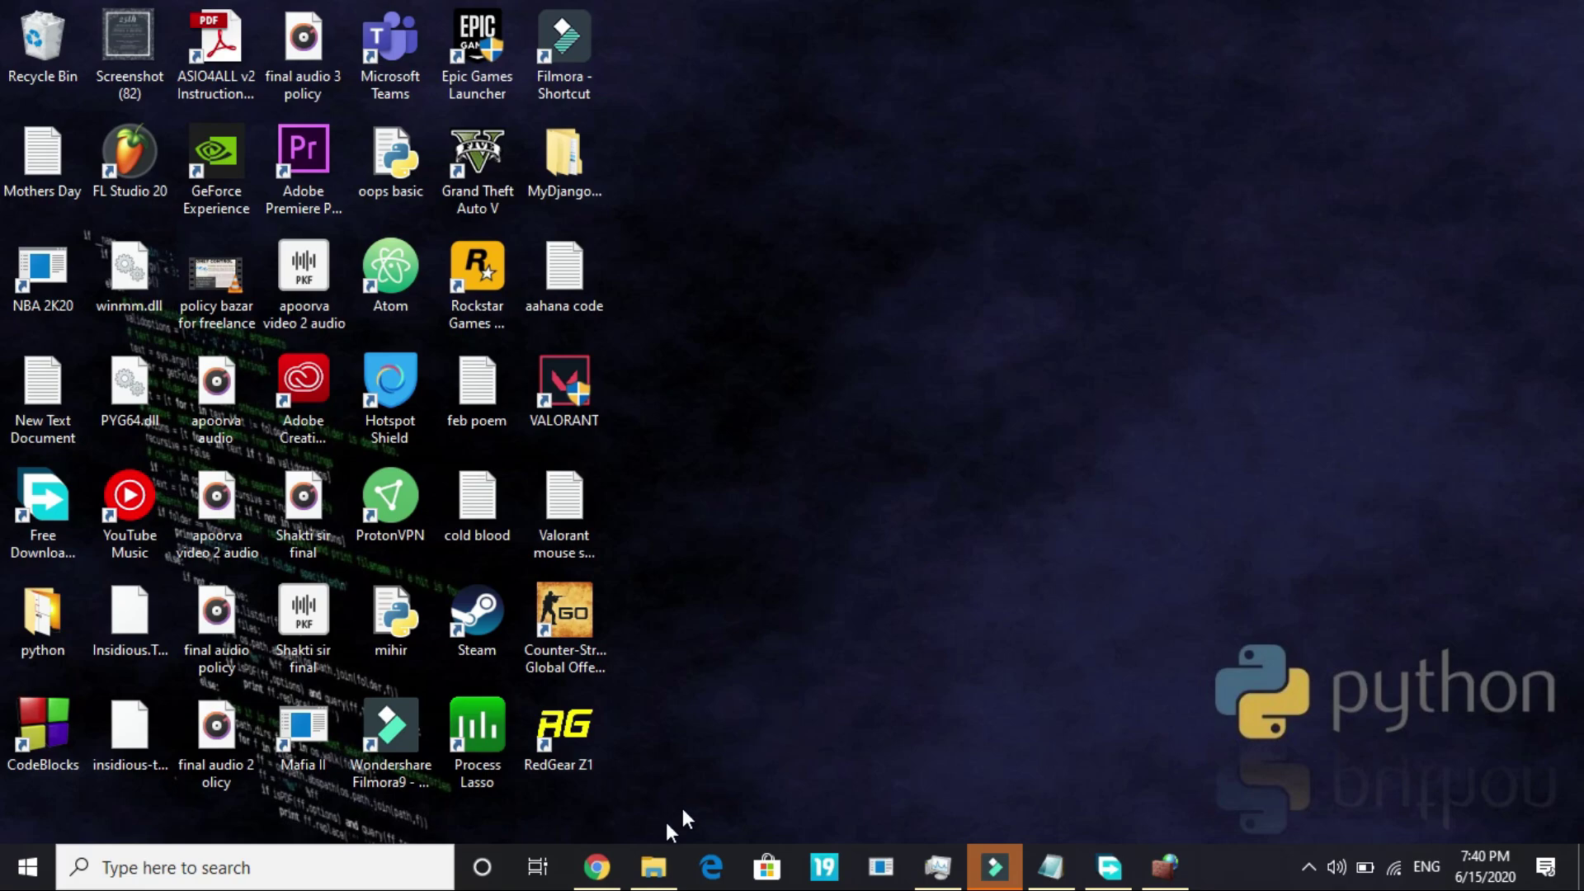
{"action": "left_click", "coordinate": [597, 867]}
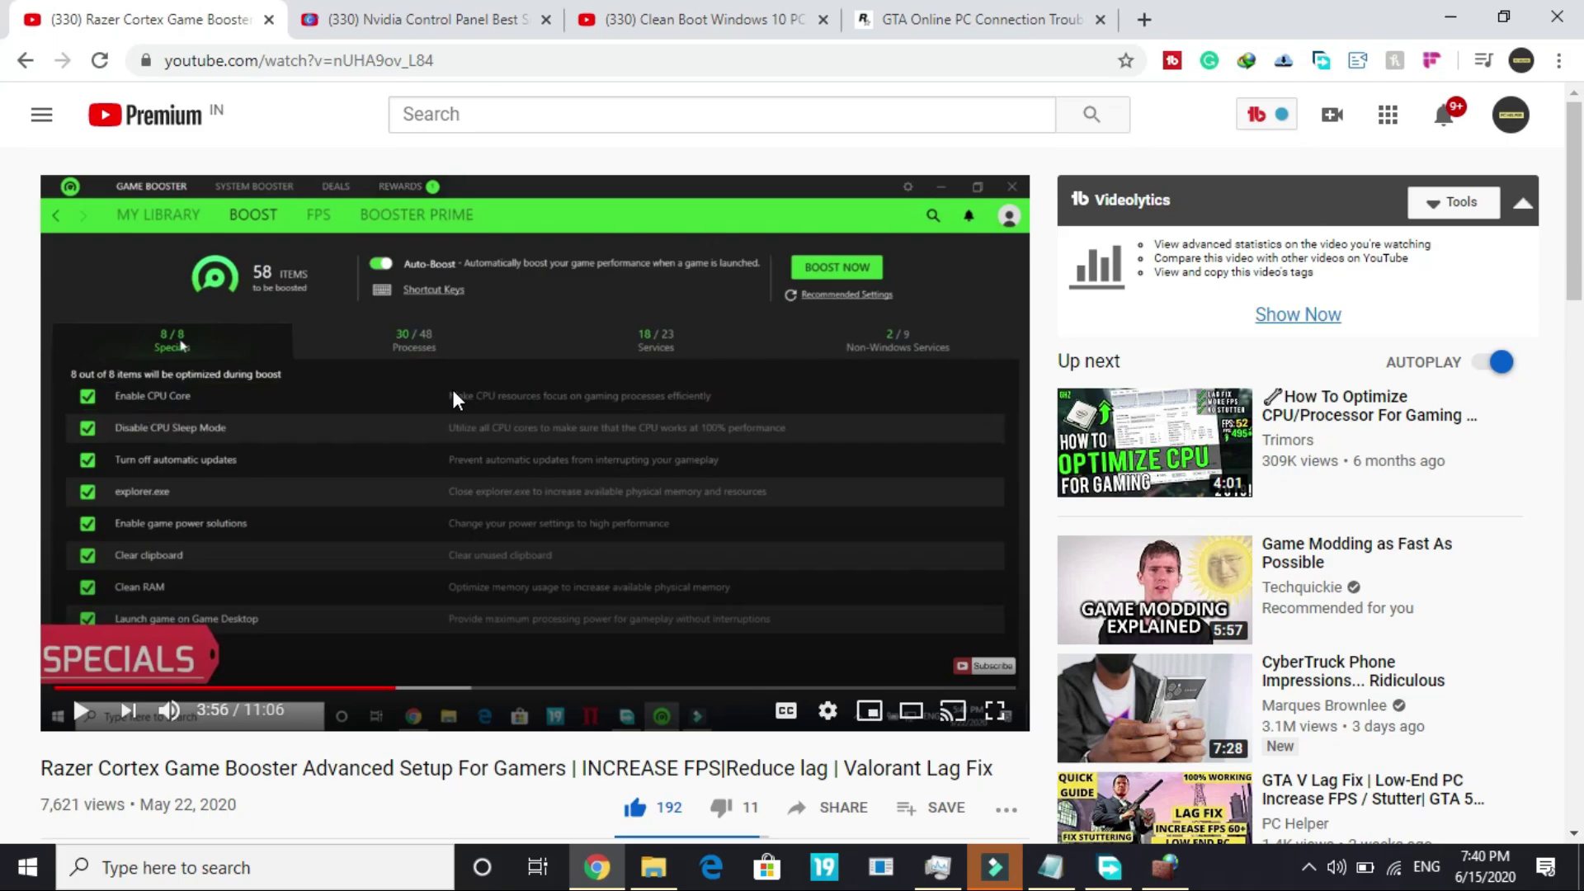
{"action": "scroll", "coordinate": [452, 396], "scroll_direction": "down", "scroll_amount": 2}
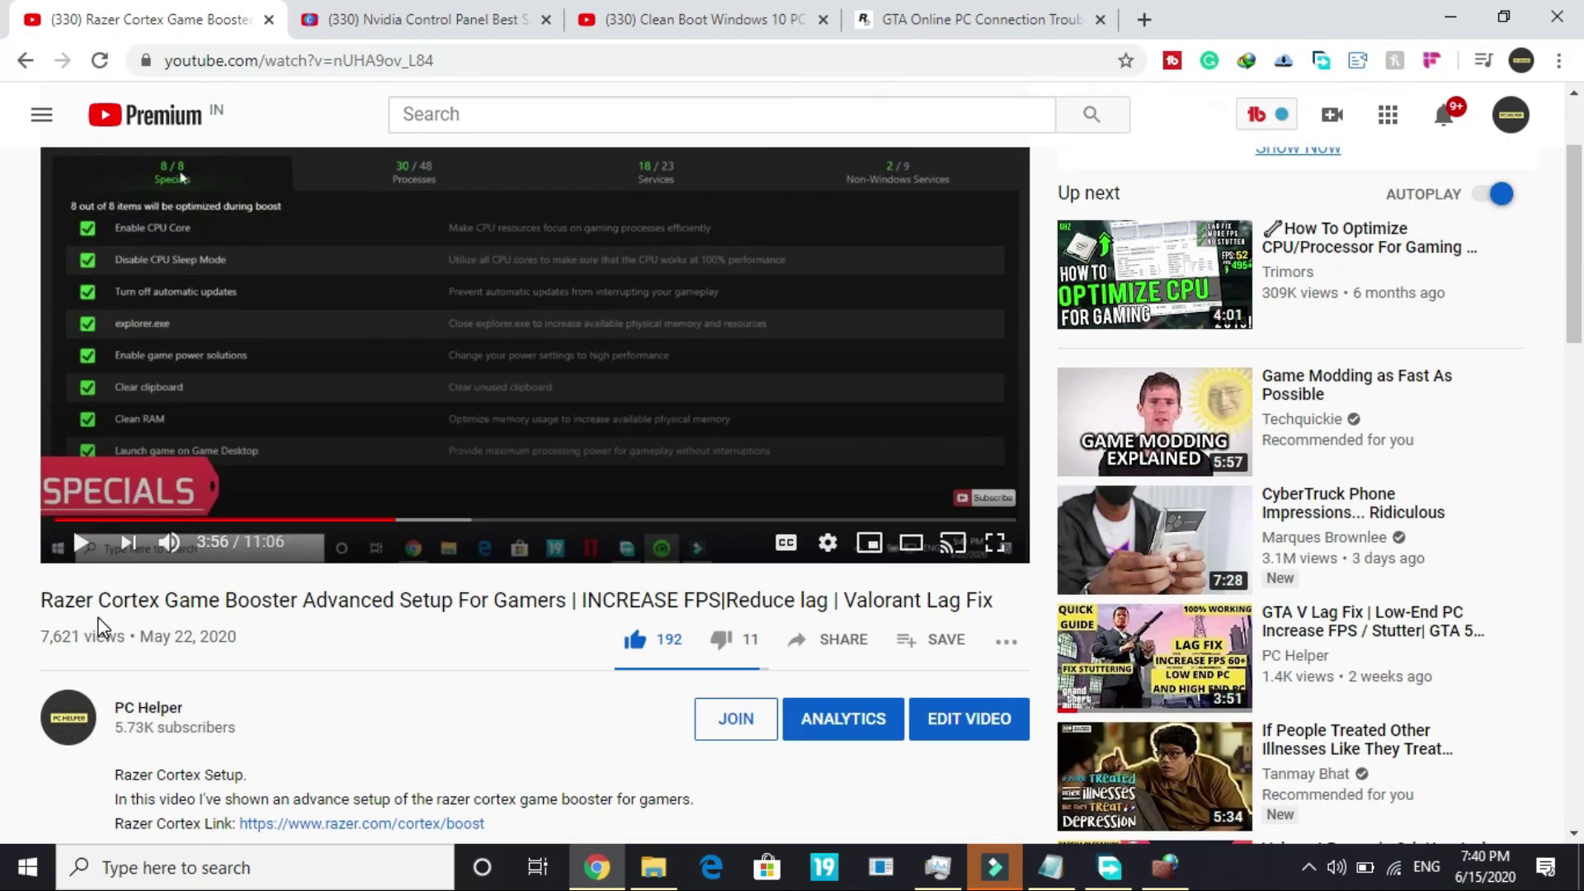
{"action": "left_click_drag", "start_coordinate": [36, 590], "coordinate": [262, 603]}
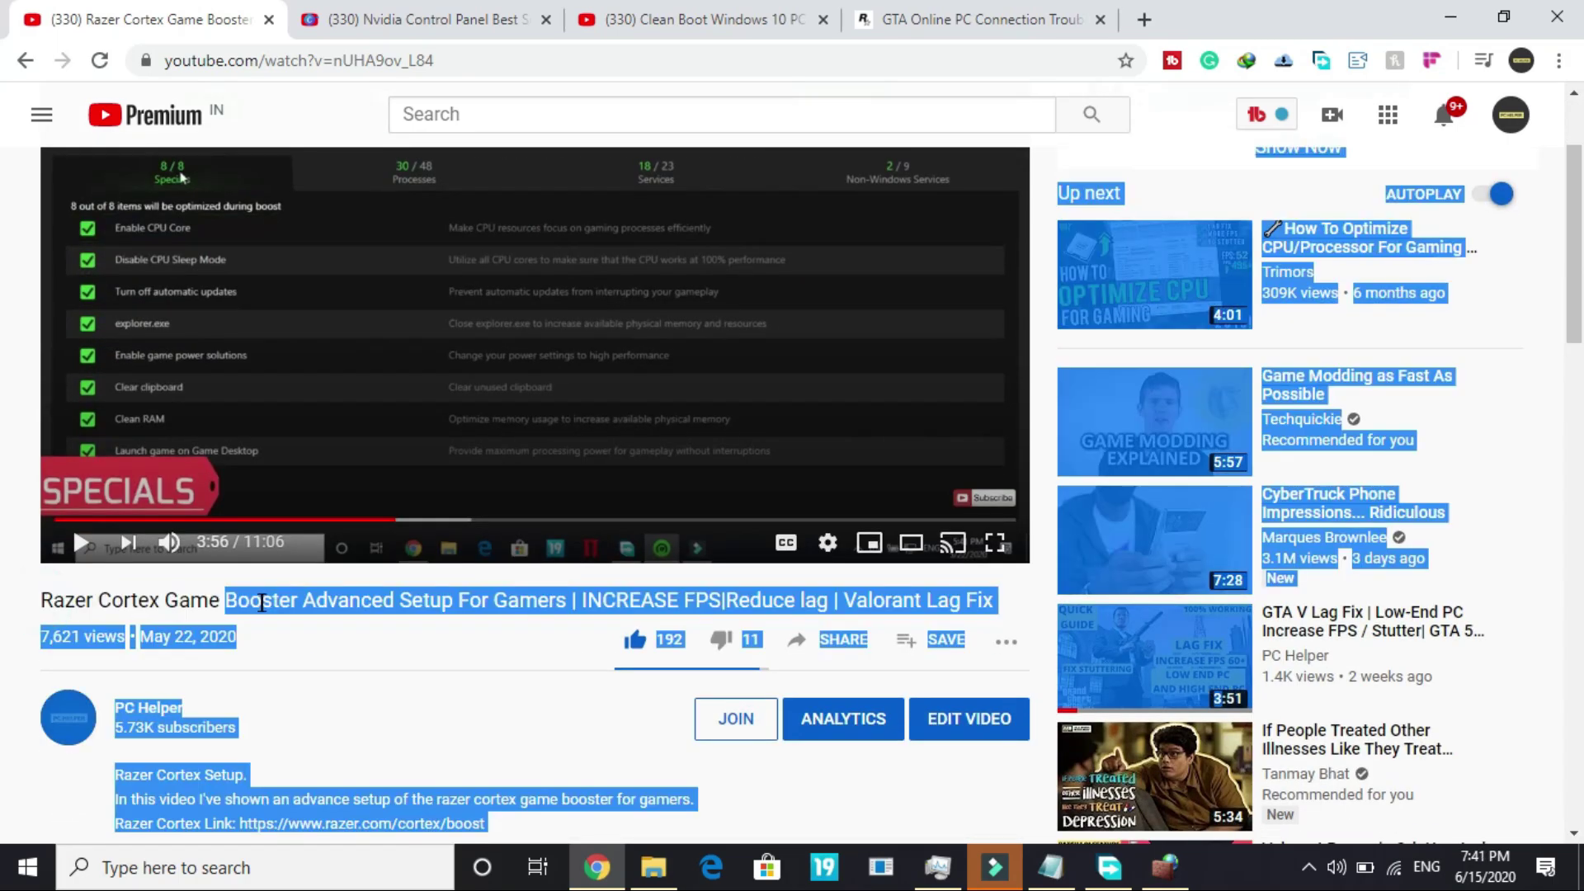
{"action": "left_click", "coordinate": [363, 656]}
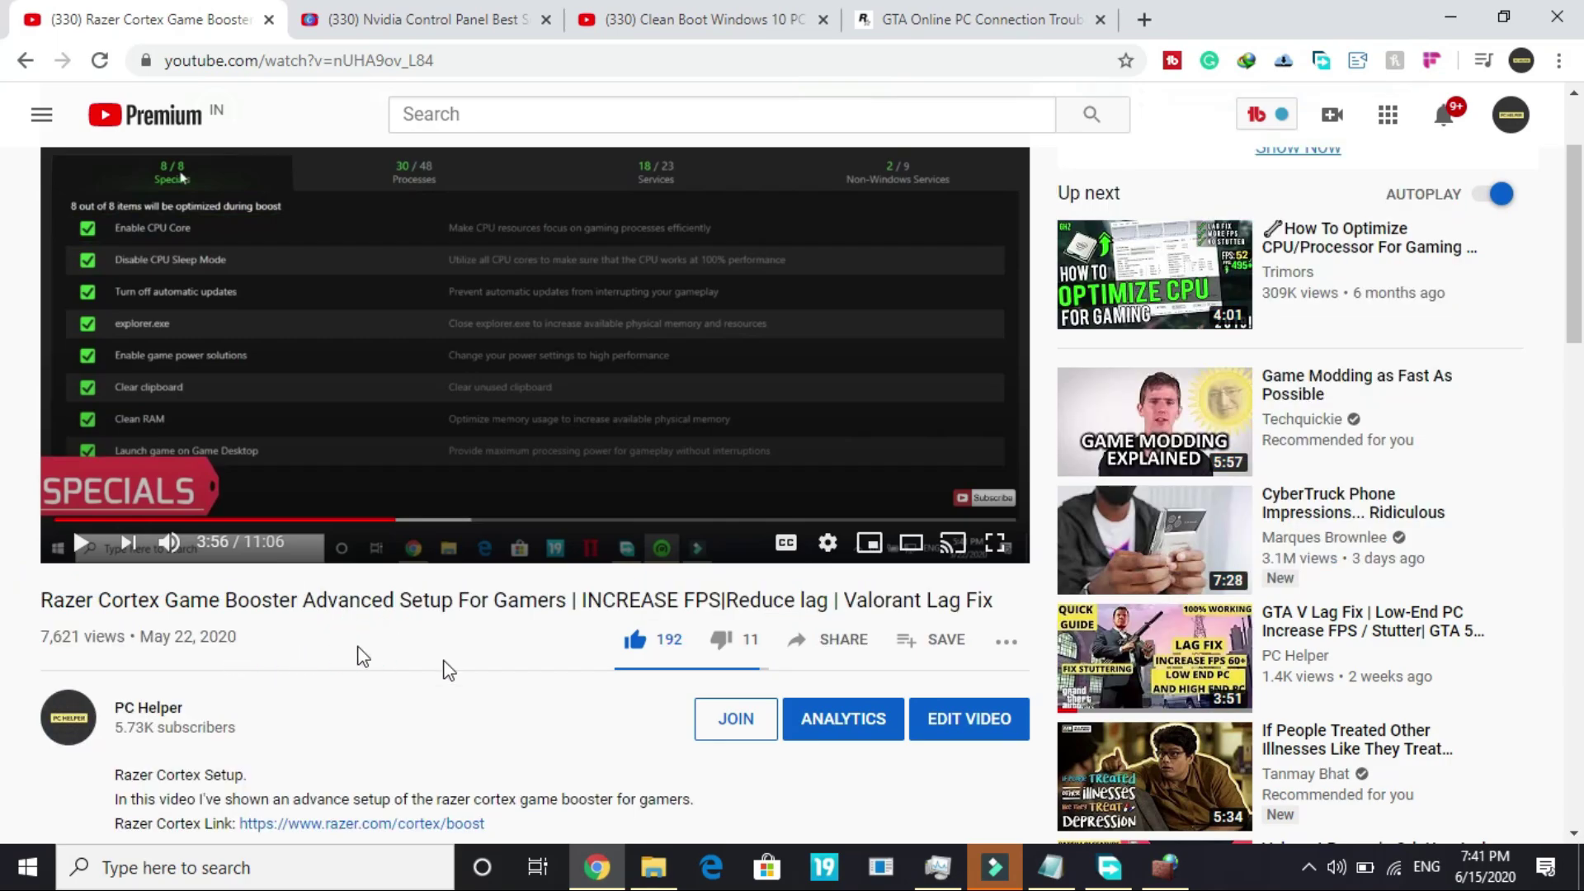
{"action": "scroll", "coordinate": [499, 693], "scroll_direction": "up", "scroll_amount": 2}
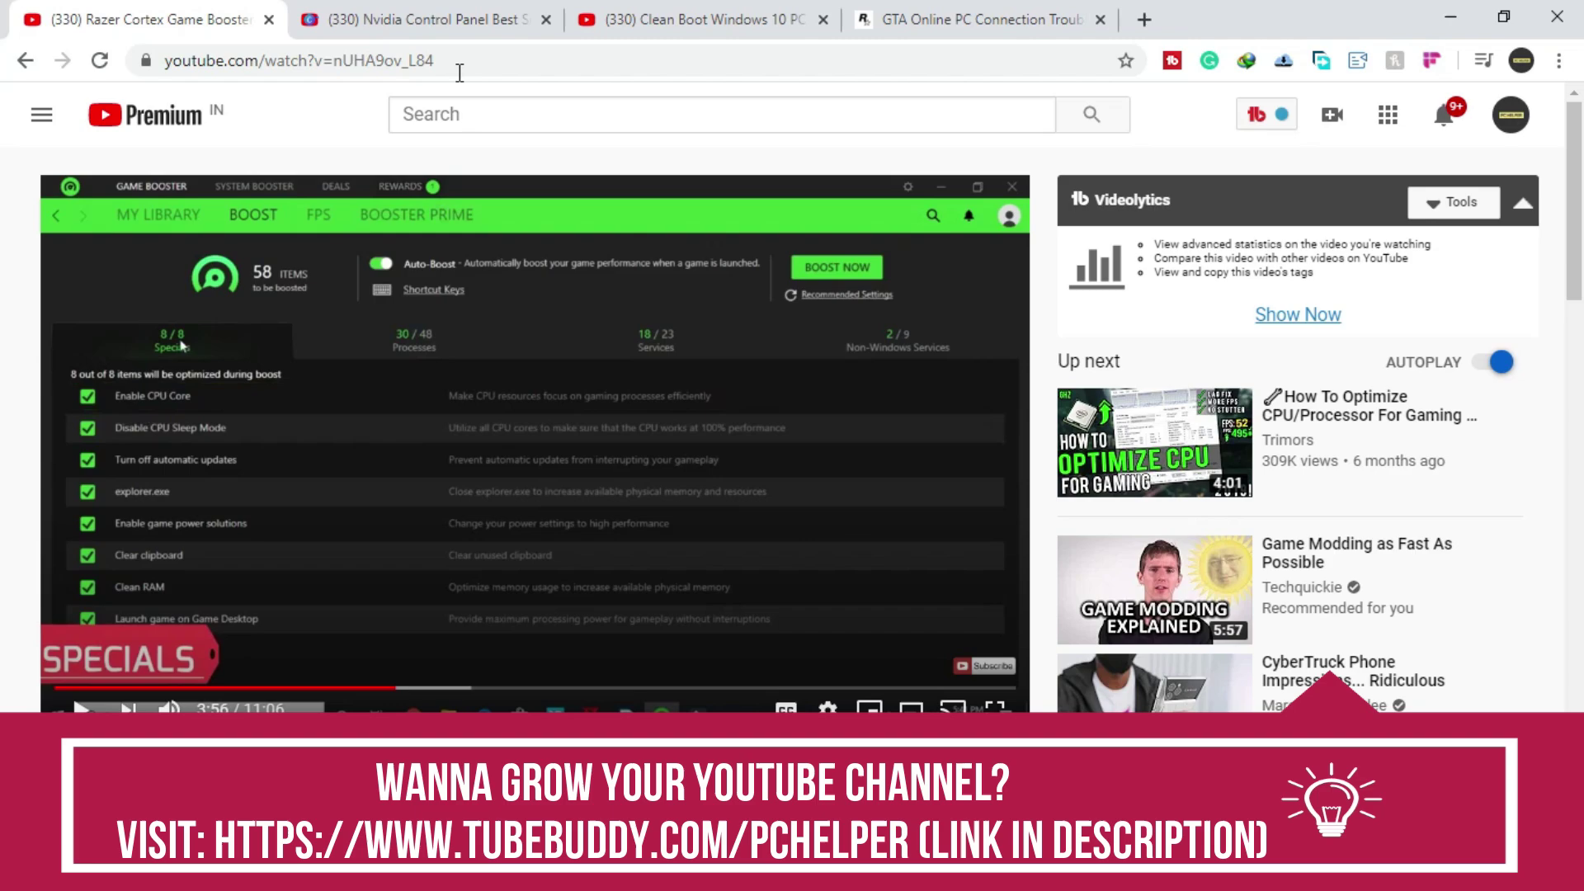
{"action": "left_click", "coordinate": [417, 19]}
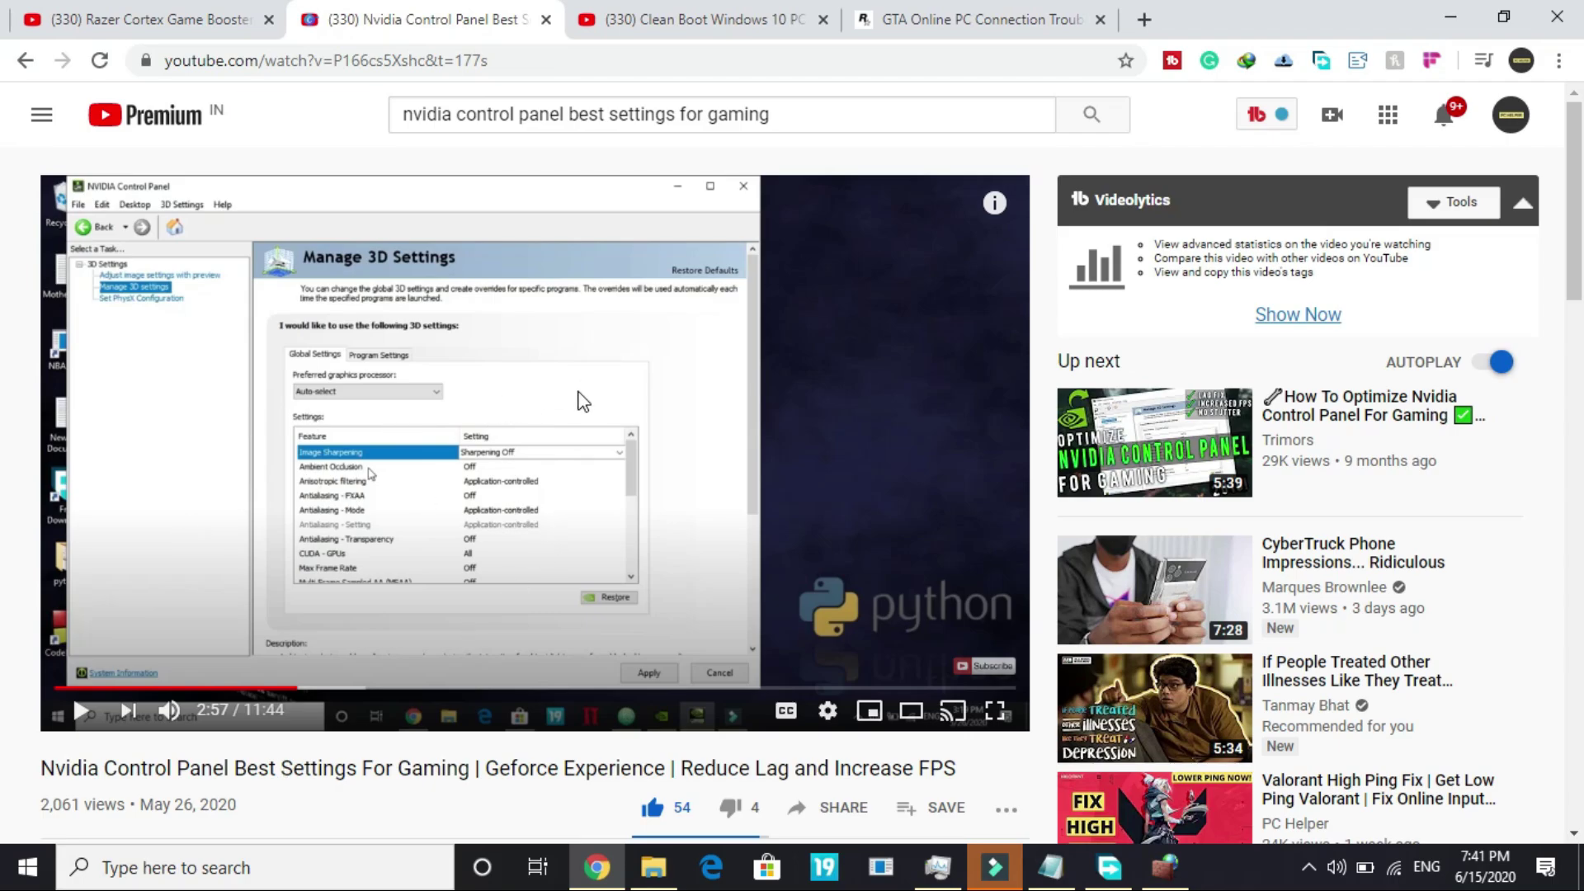
{"action": "left_click", "coordinate": [185, 19]}
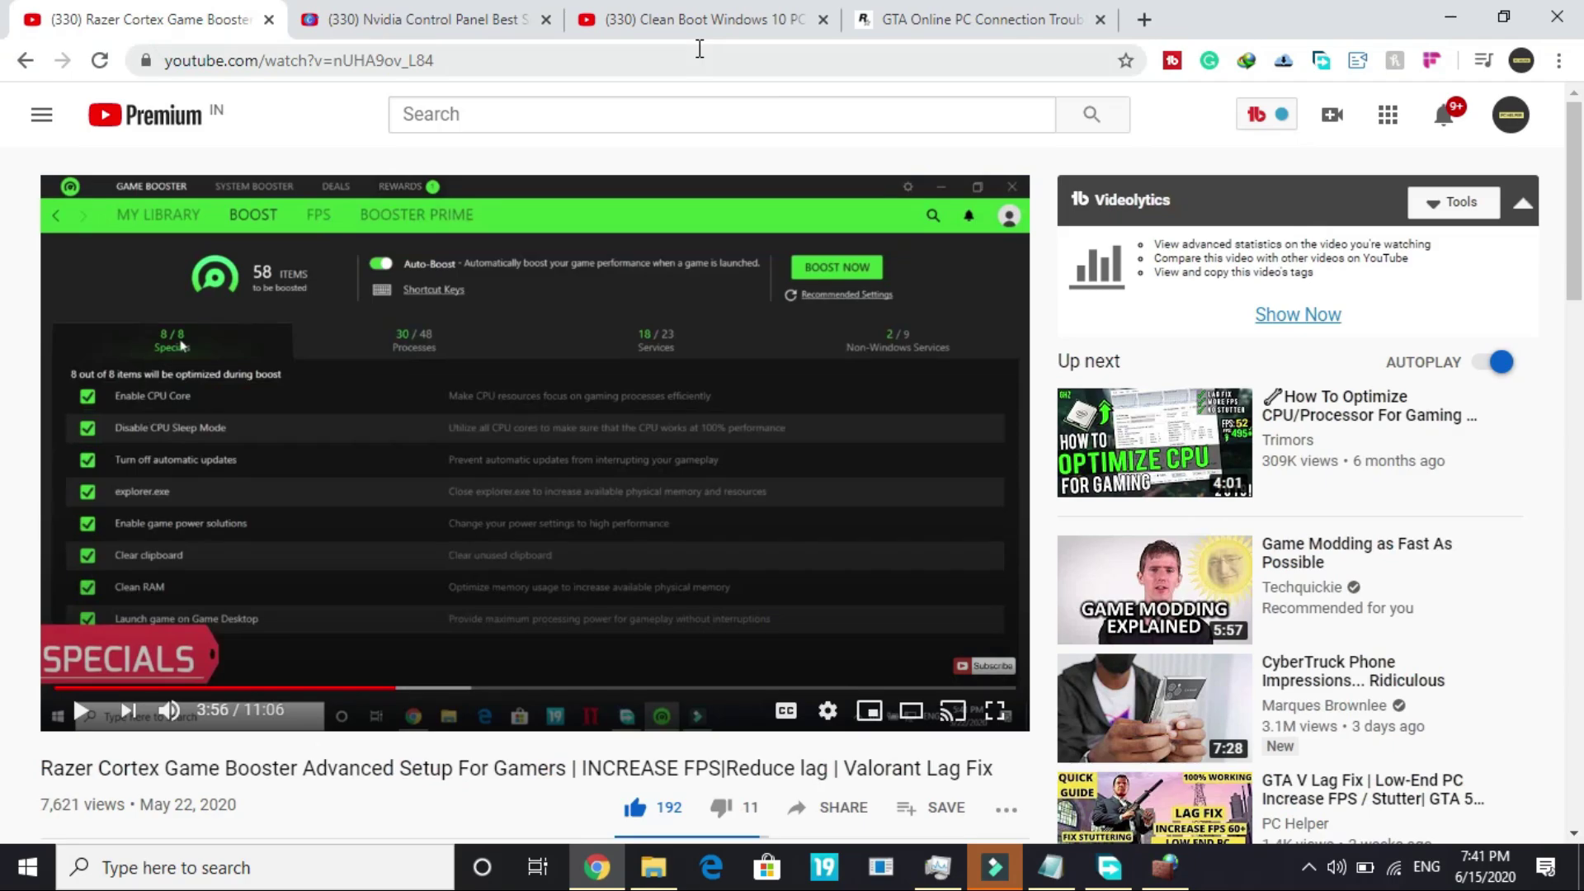
{"action": "key", "text": "super+d"}
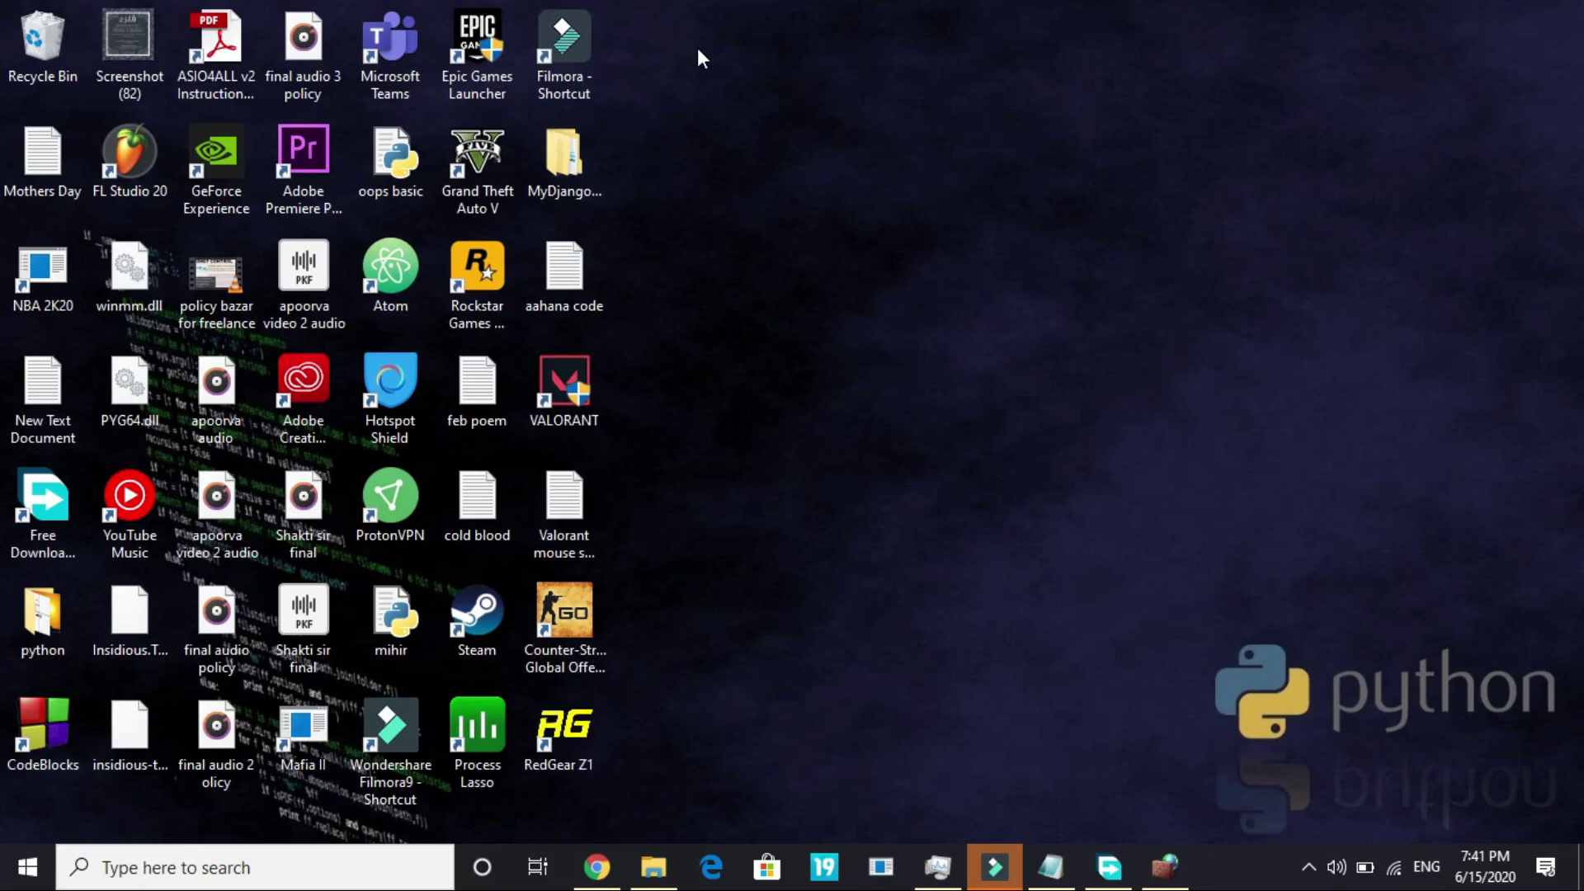